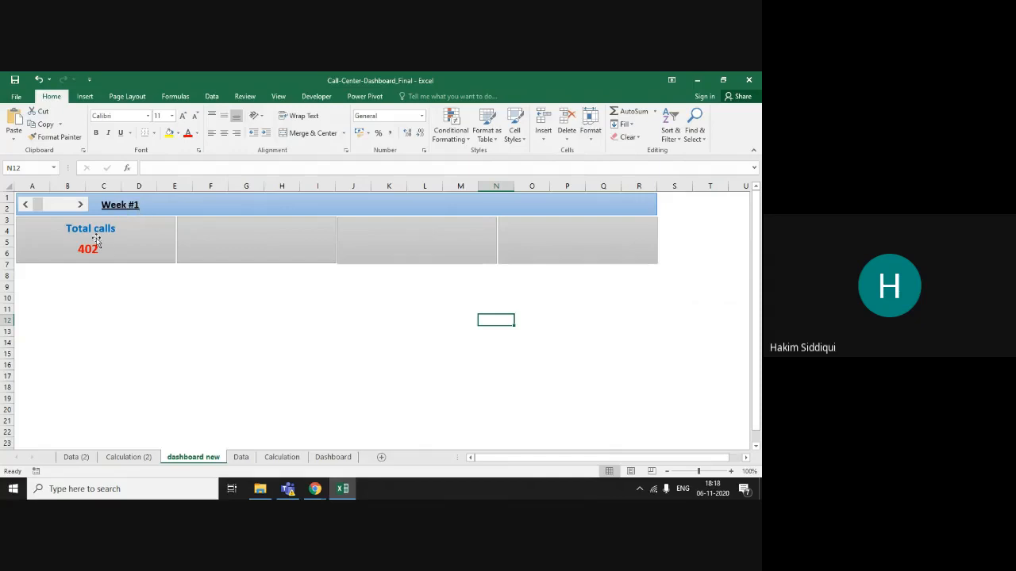
# Review the dashboard's Total calls card and the week number, date and week label cells on the Calculation (2) sheet.
pyautogui.click(94, 227)
pyautogui.click(143, 234)
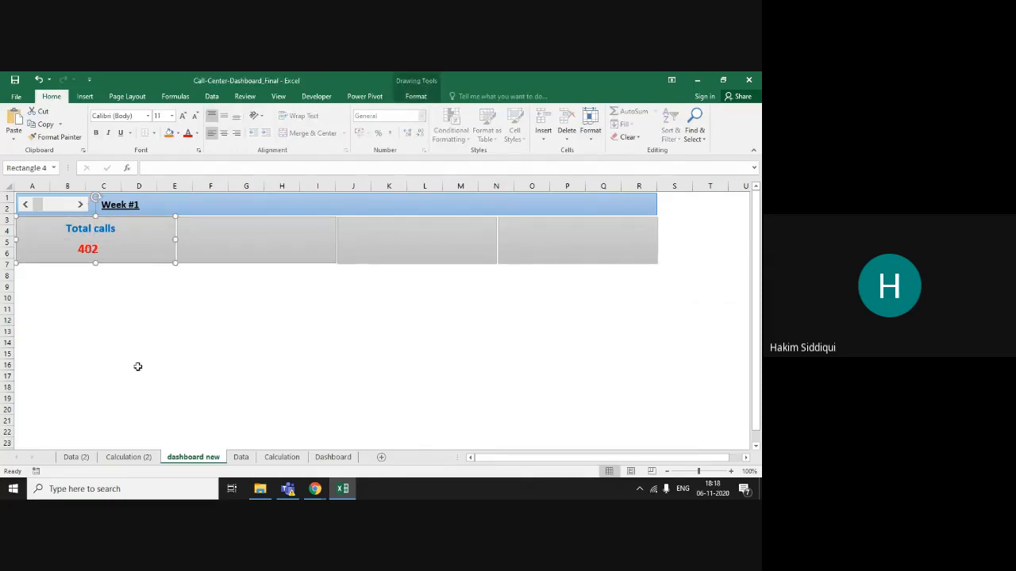
pyautogui.click(144, 460)
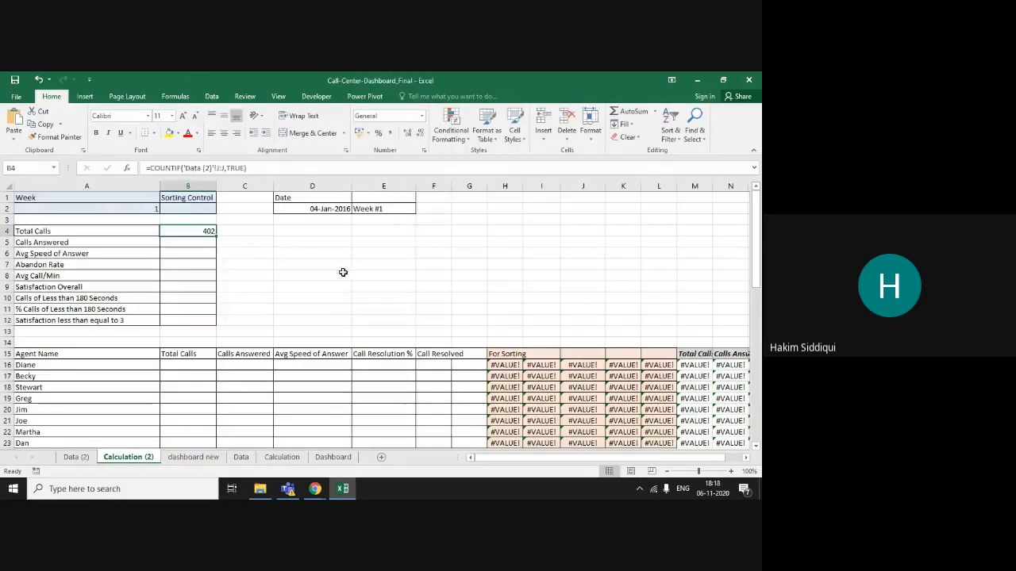
pyautogui.click(361, 254)
pyautogui.click(390, 208)
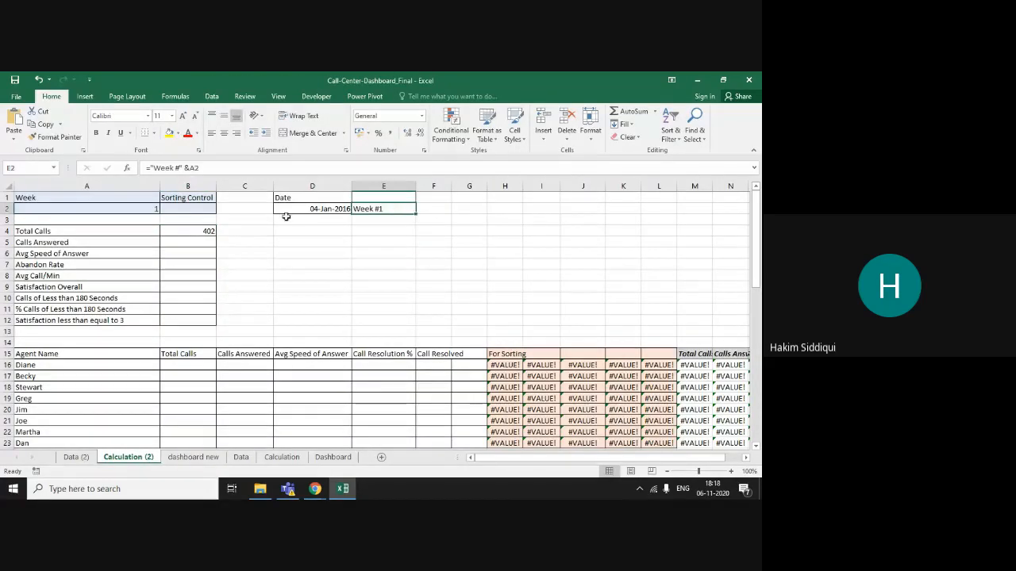
pyautogui.click(88, 209)
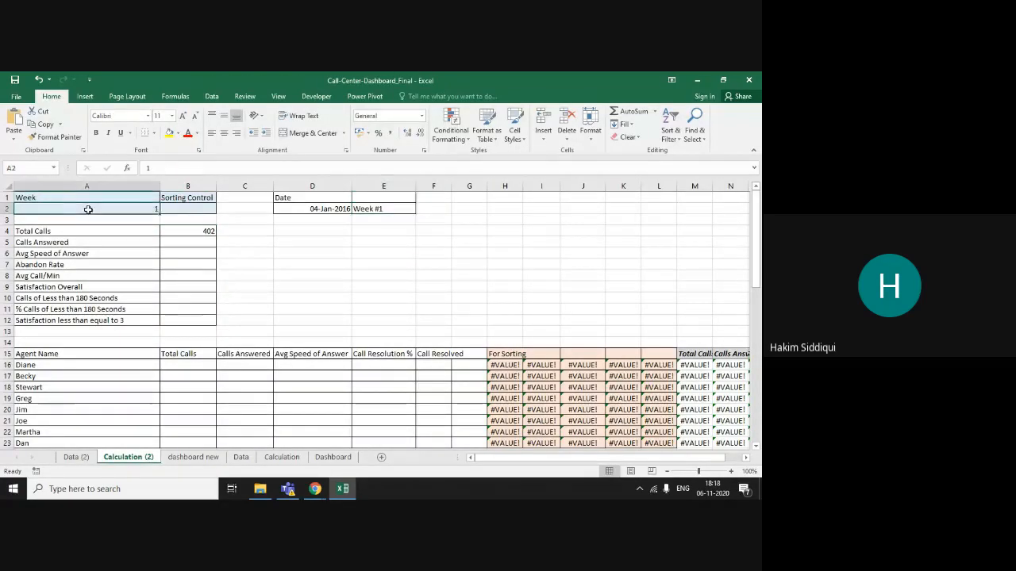
pyautogui.click(308, 209)
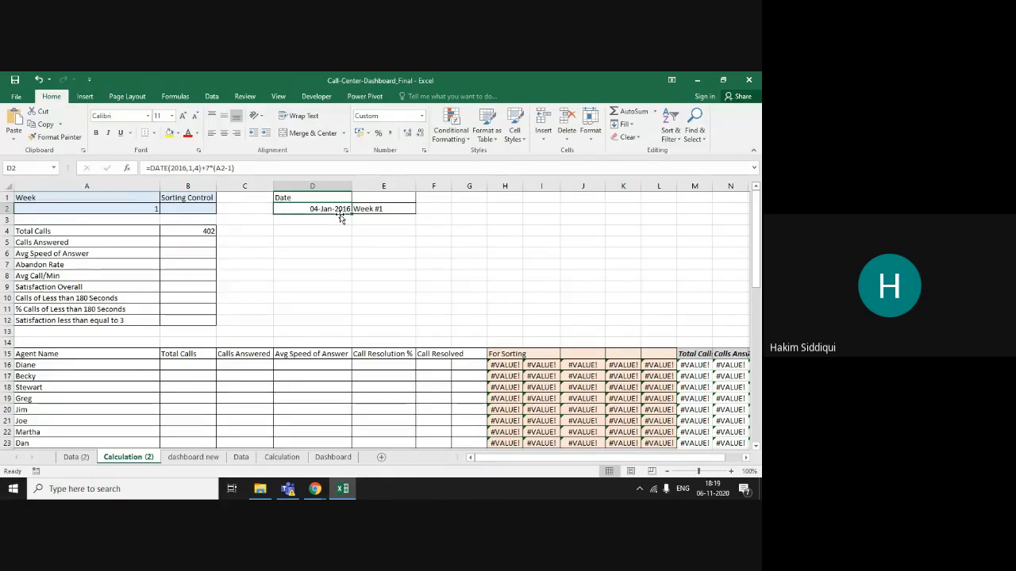
pyautogui.moveTo(315, 488)
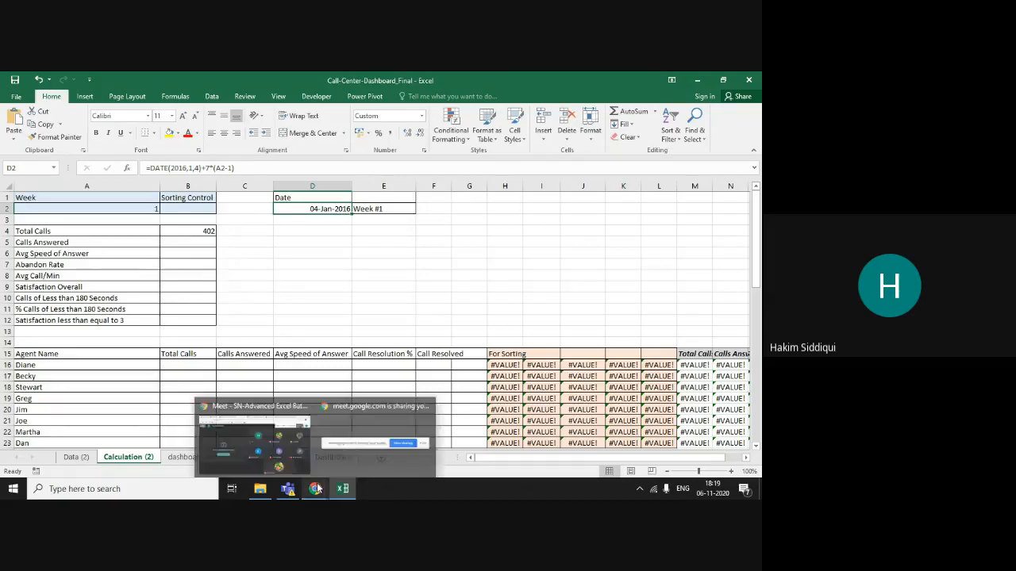
pyautogui.moveTo(281, 454)
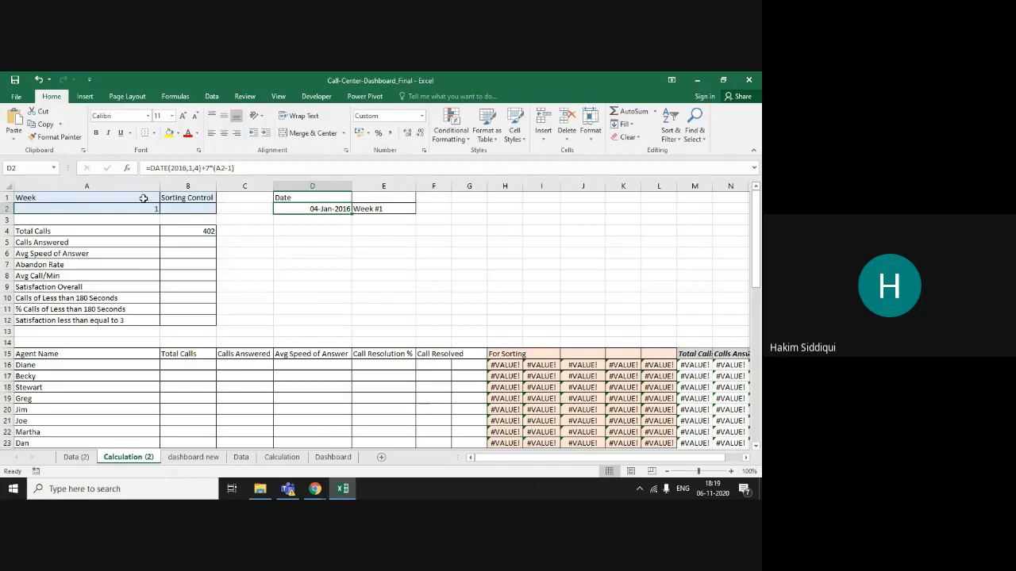
# Examine the call metric cells B4:B12 on Calculation (2) and the Check date column on the Data (2) sheet.
pyautogui.moveTo(184, 242); pyautogui.dragTo(188, 319)
pyautogui.click(250, 275)
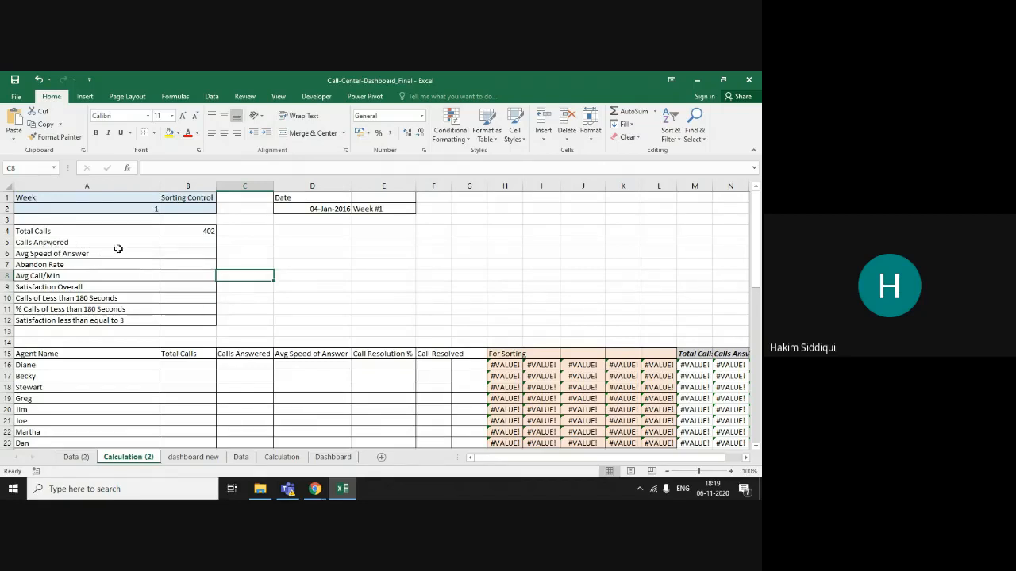
pyautogui.click(174, 242)
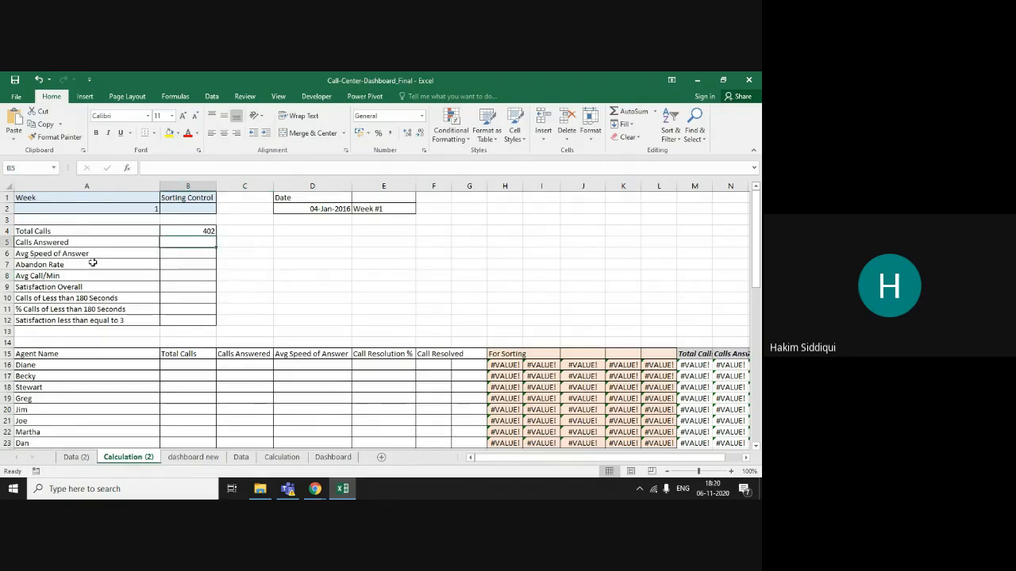
pyautogui.click(172, 256)
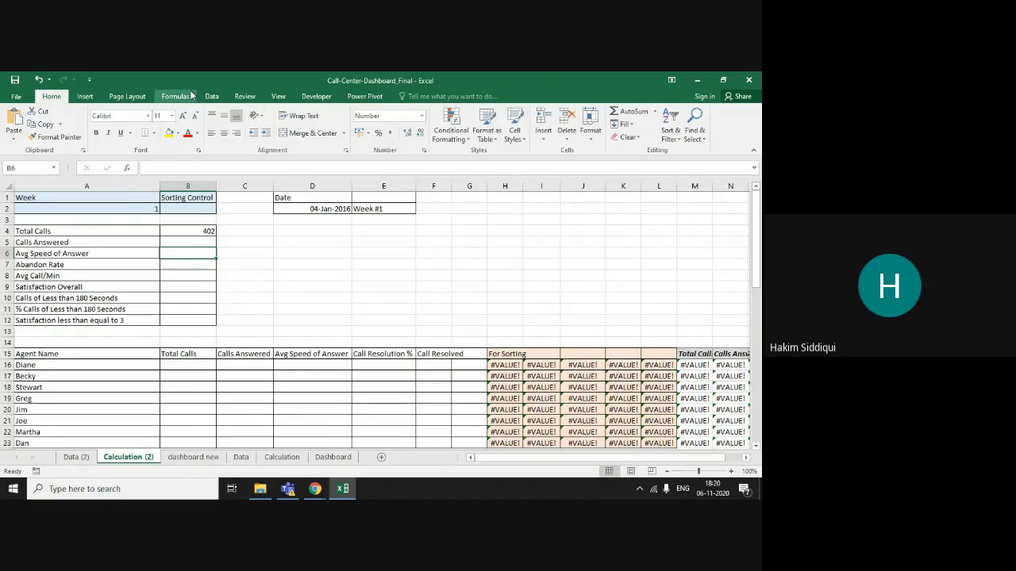
pyautogui.click(176, 233)
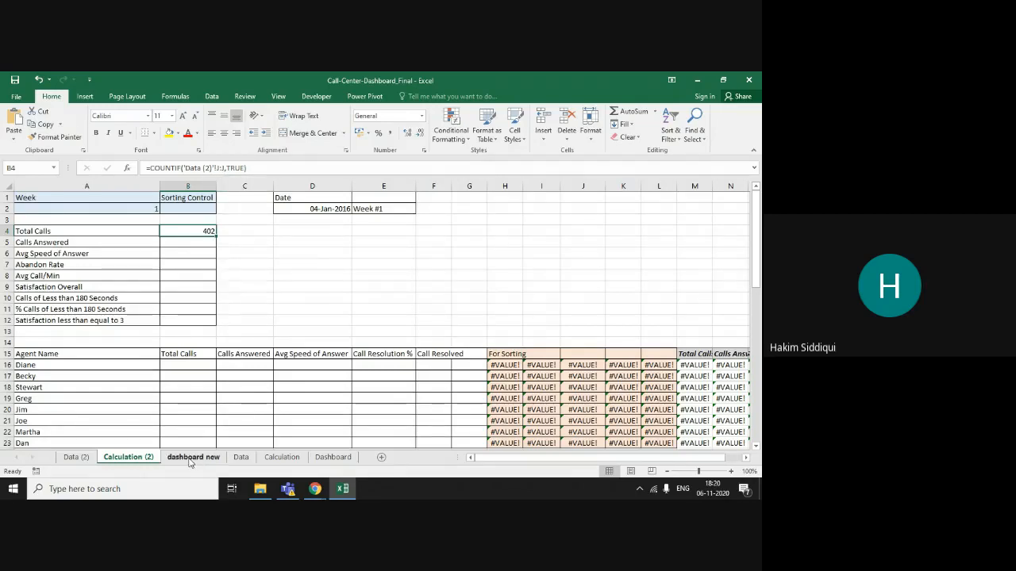
pyautogui.click(82, 459)
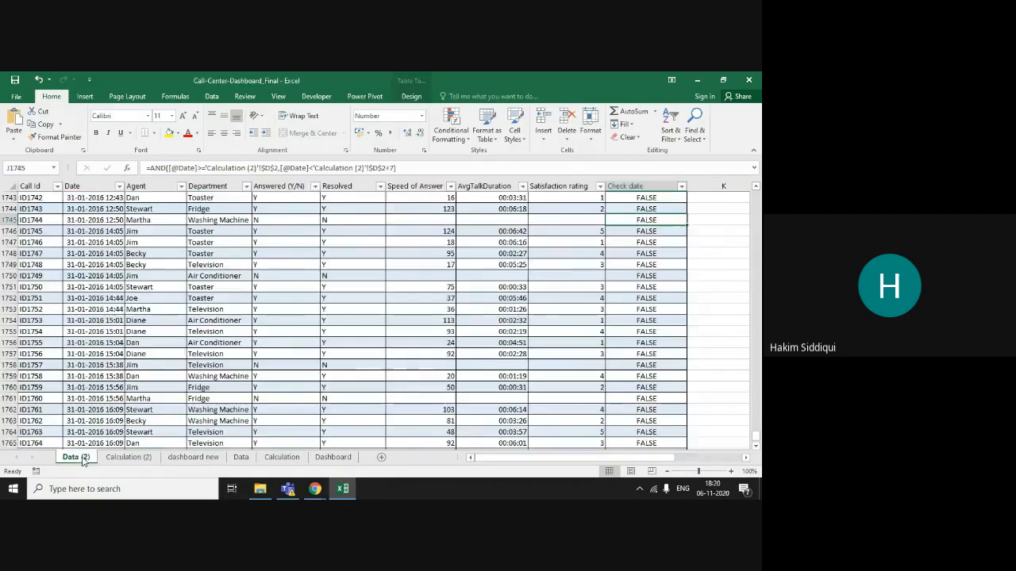
pyautogui.scroll(18, 655, 240)
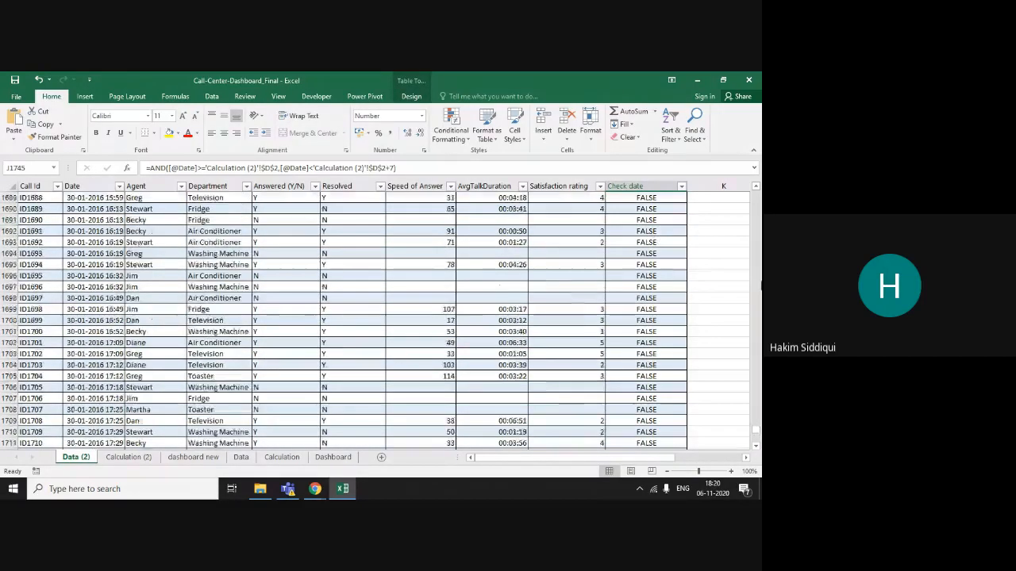
pyautogui.moveTo(755, 430); pyautogui.dragTo(757, 164)
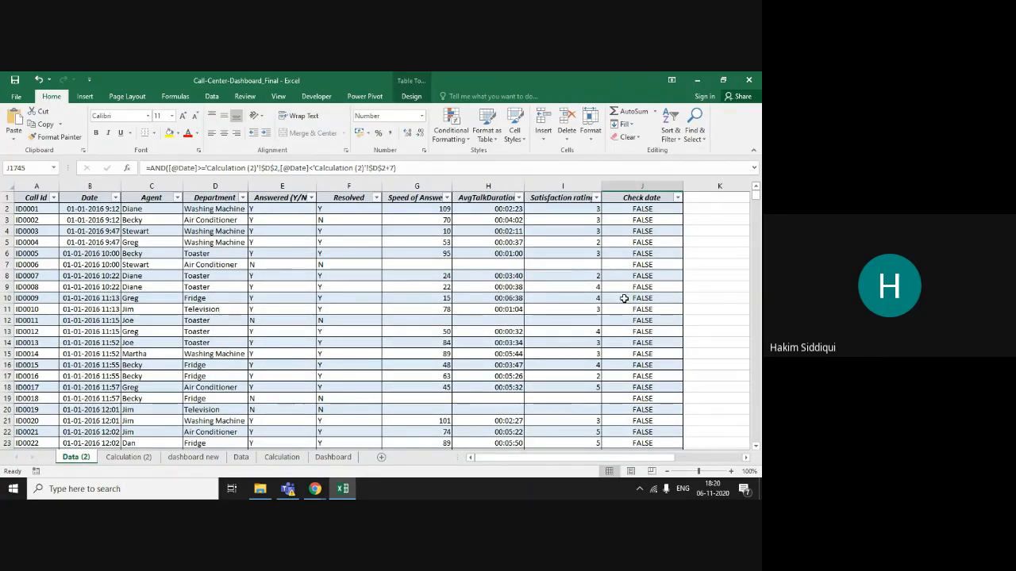
pyautogui.click(128, 458)
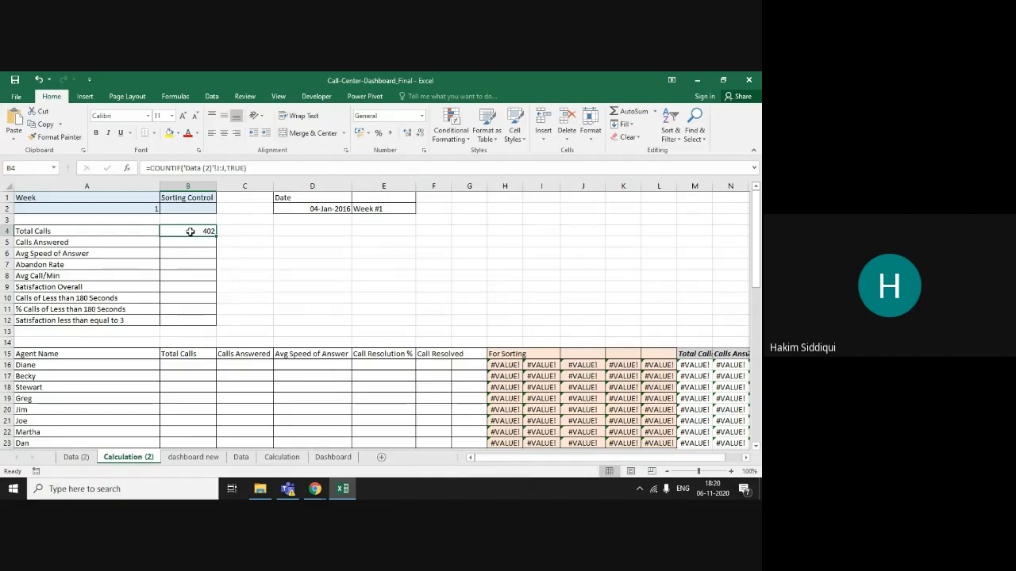
# Switch to the Google Meet call in Chrome to check on it, and return to the Excel workbook.
pyautogui.click(314, 489)
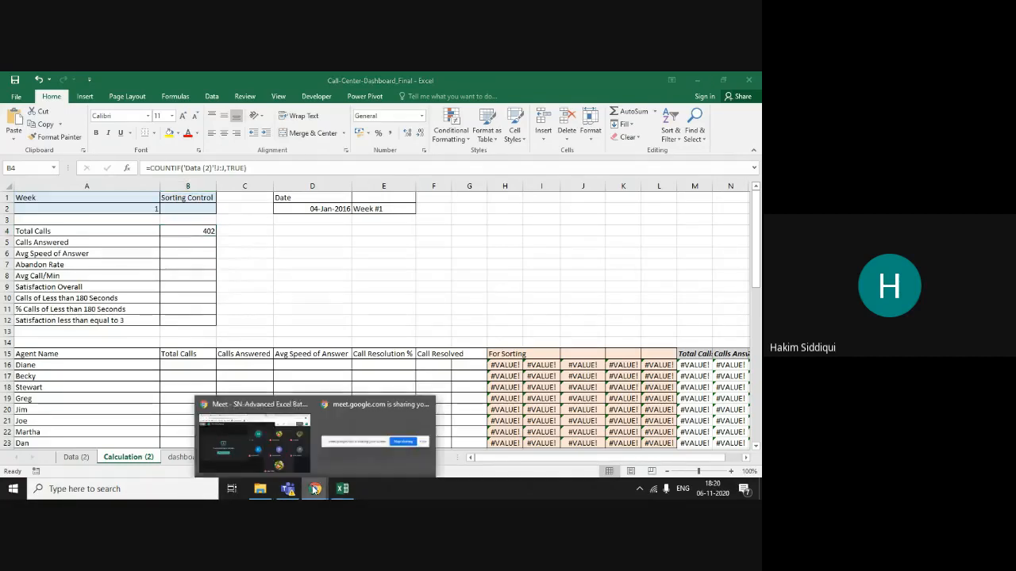
pyautogui.click(262, 443)
pyautogui.click(503, 338)
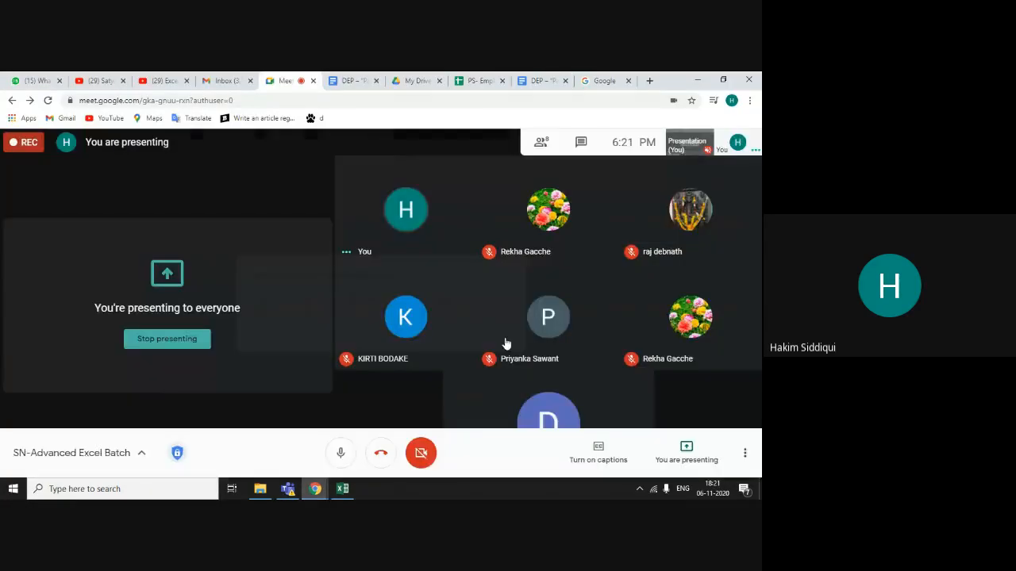
pyautogui.click(342, 489)
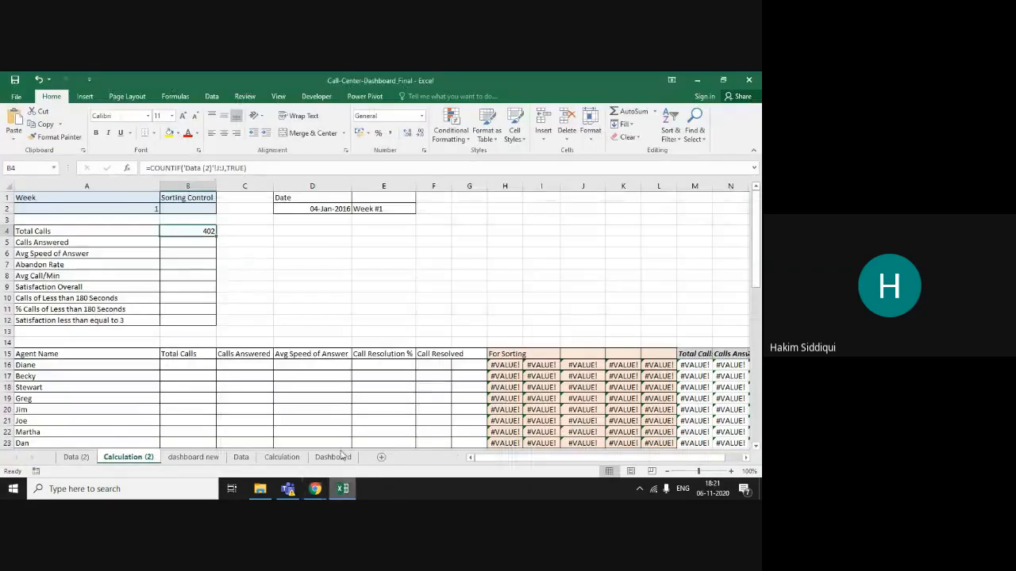
# Enter 402 in cell C4 beside the Total Calls value as a reference number.
pyautogui.click(251, 234)
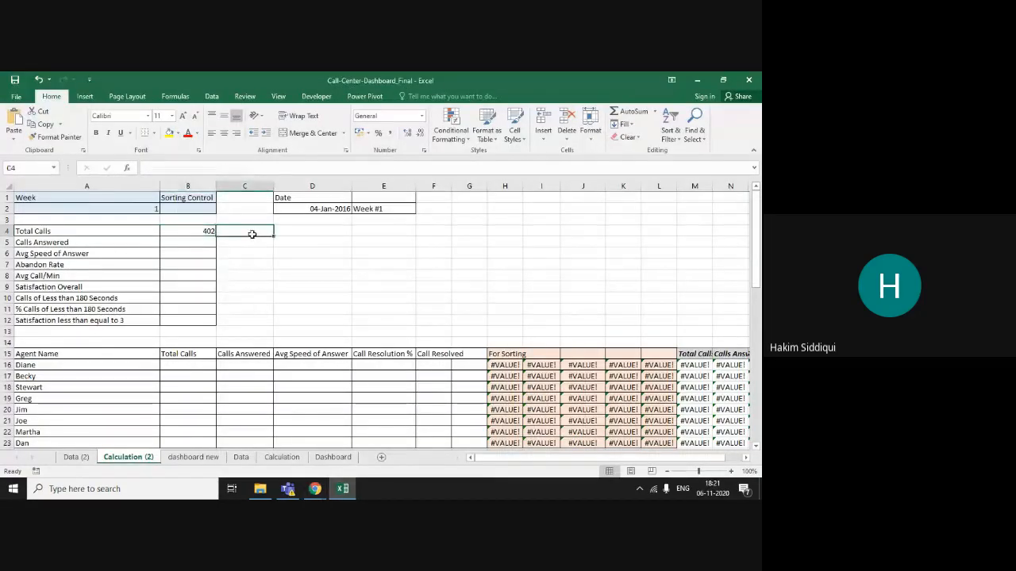
pyautogui.write('402')
pyautogui.press('Return')
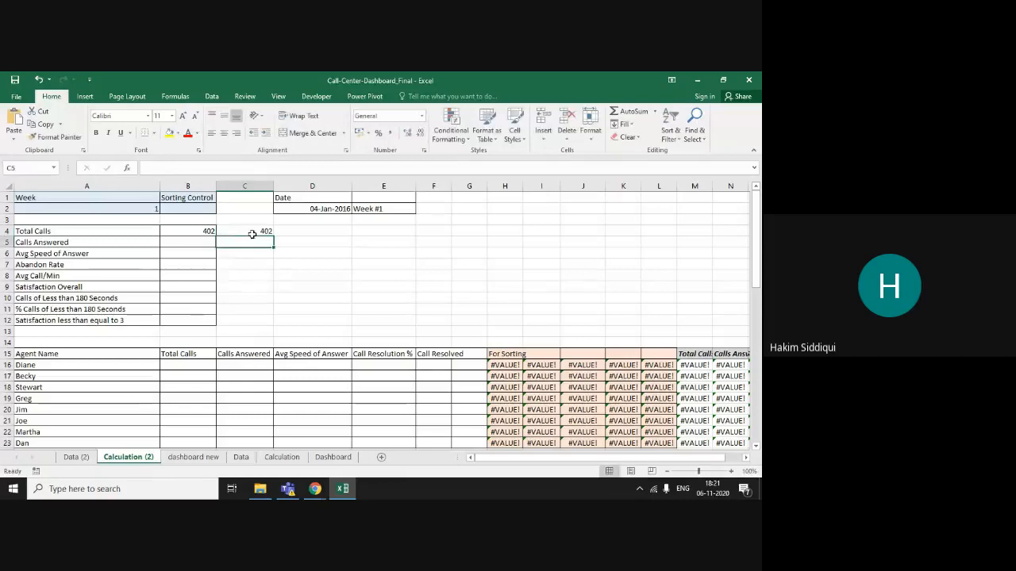
# Compare the Total Calls formula in B4 with the Check date column on Data (2), and clear B4.
pyautogui.click(187, 230)
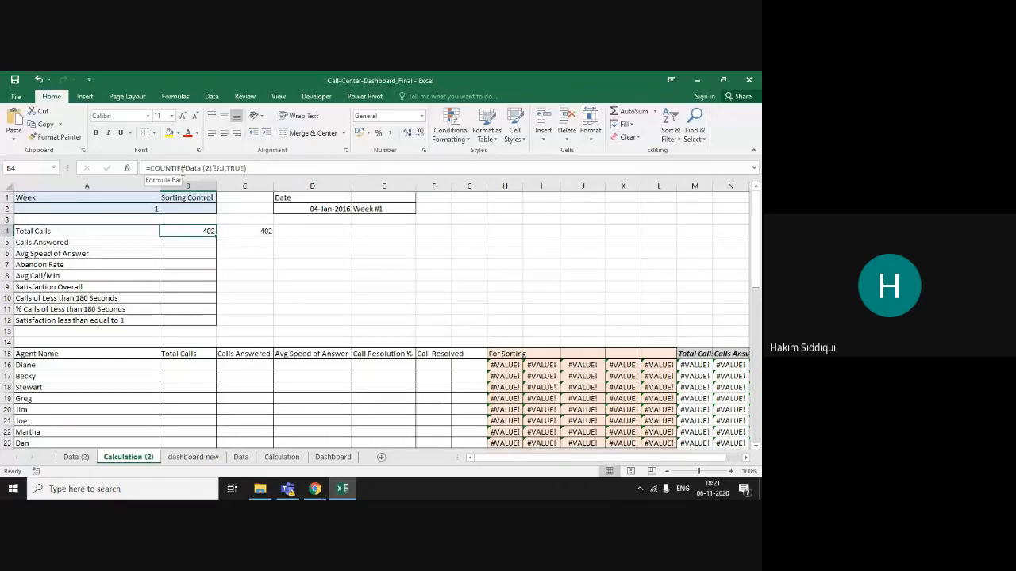
pyautogui.click(75, 458)
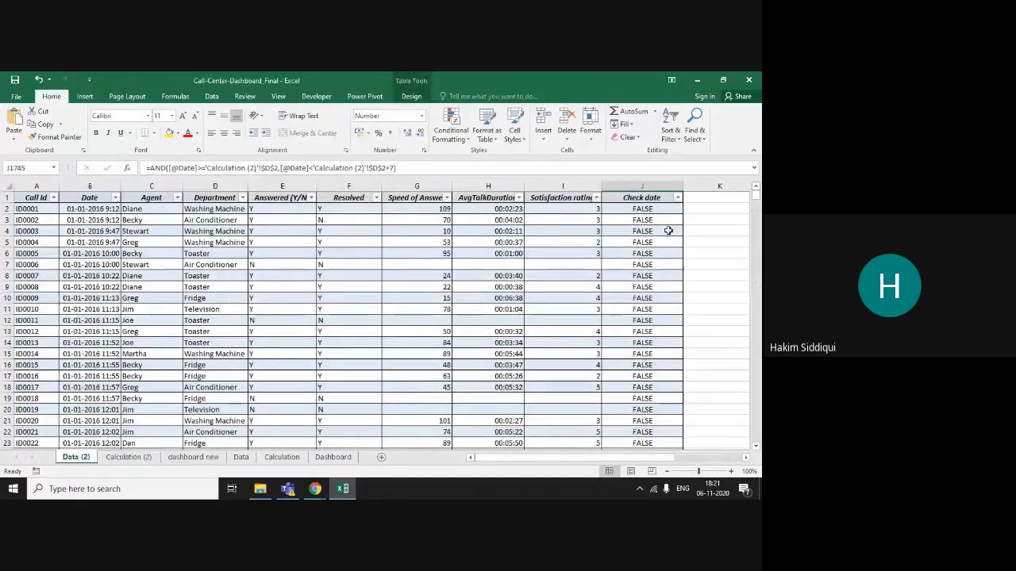
pyautogui.click(129, 457)
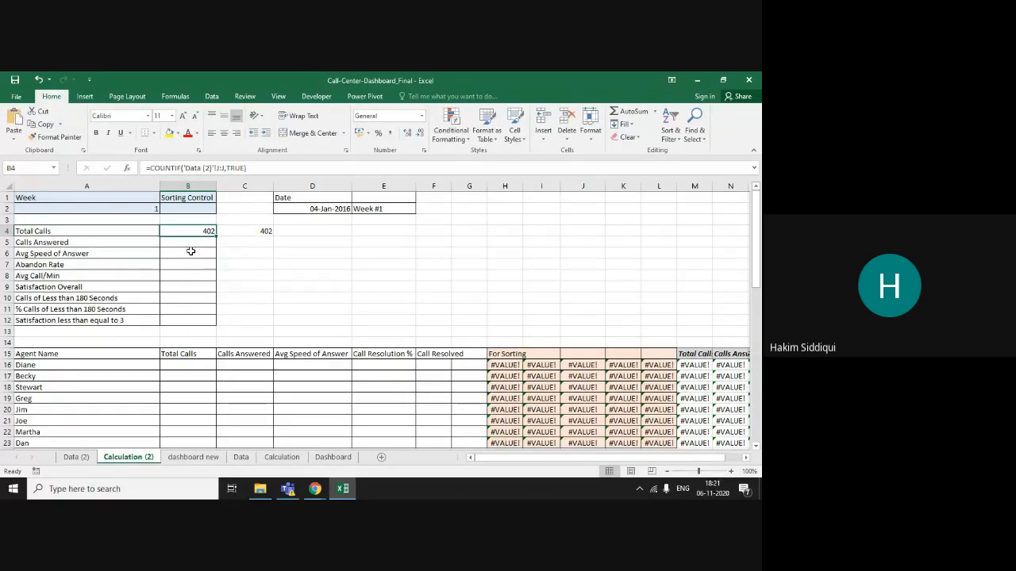
pyautogui.press('Delete')
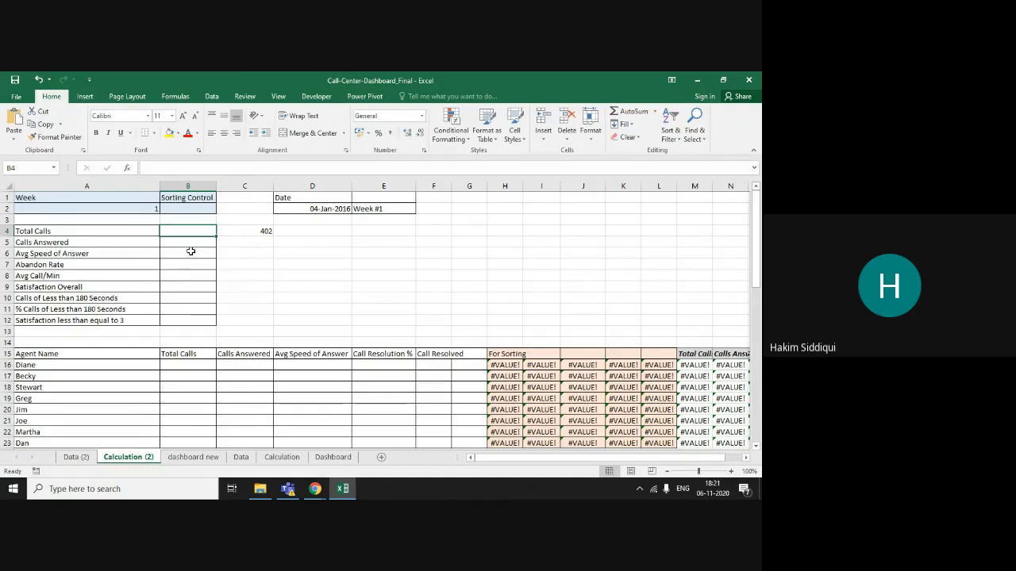
pyautogui.write('=')
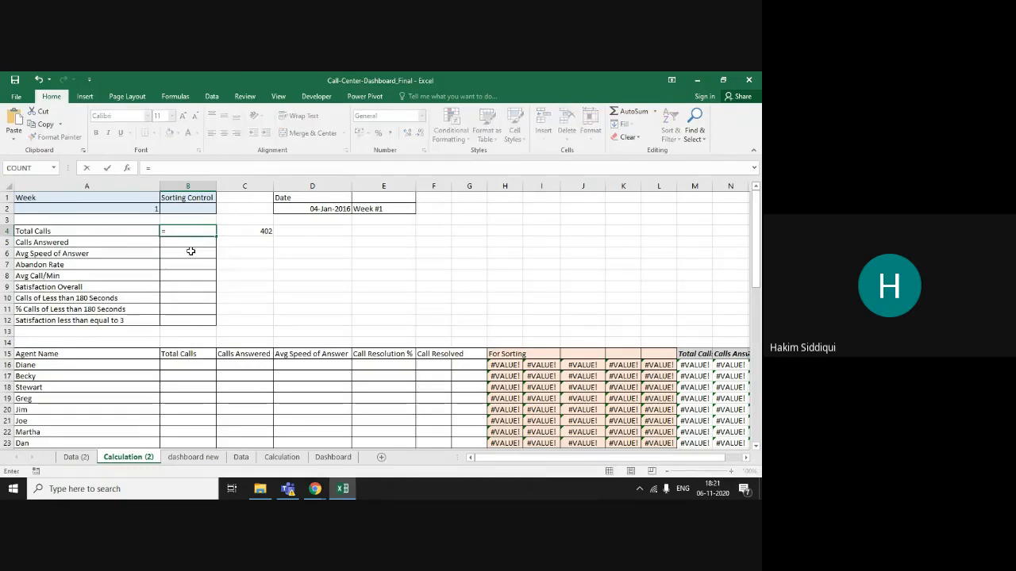
pyautogui.write('coun')
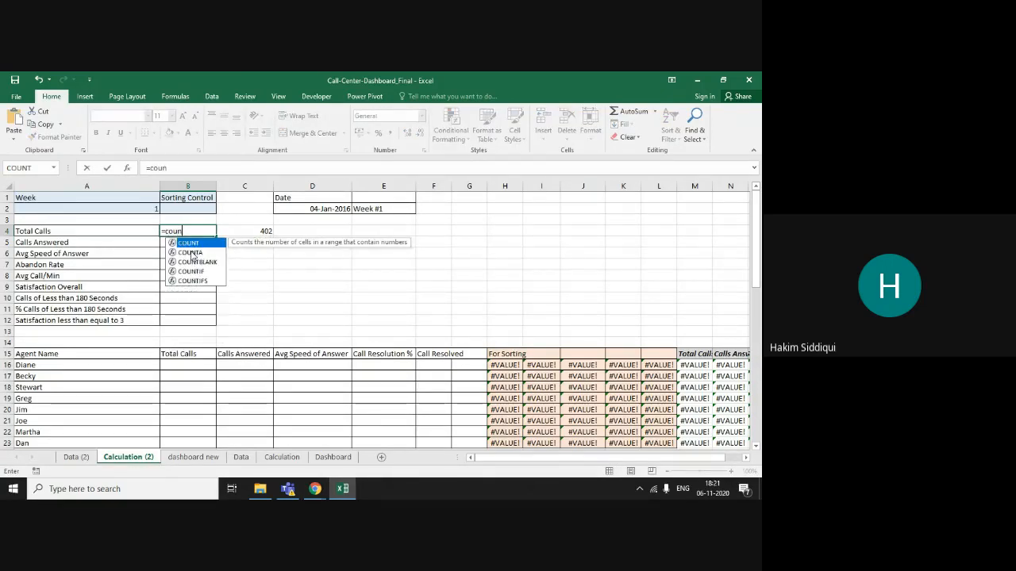
pyautogui.write('ti')
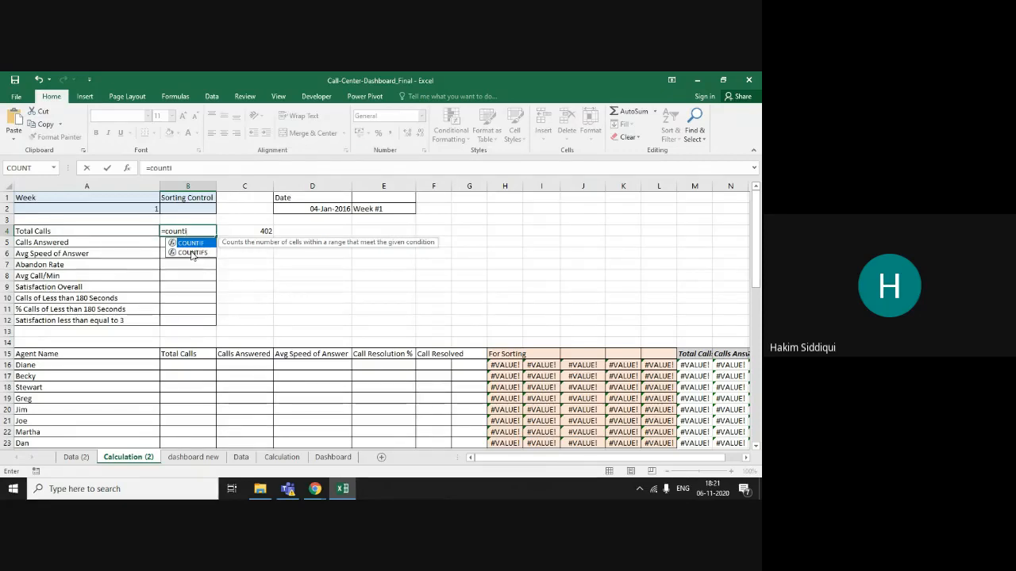
pyautogui.write('f')
pyautogui.press('Tab')
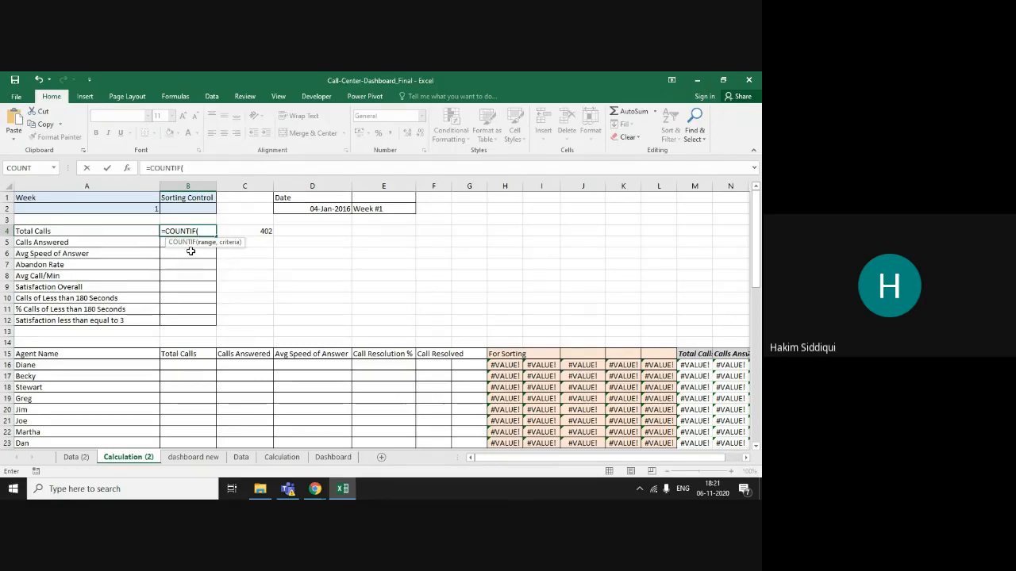
pyautogui.write('dat')
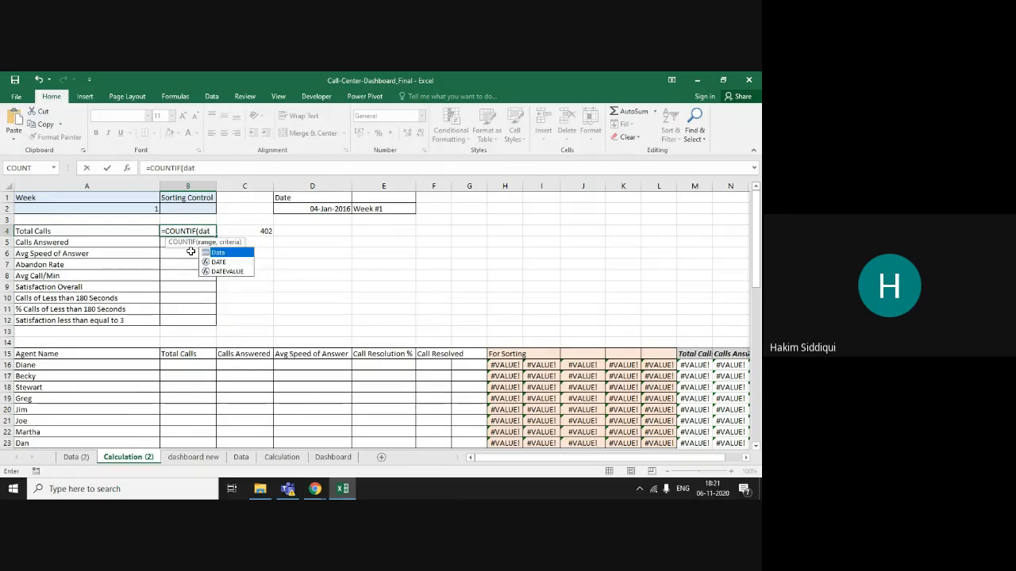
pyautogui.write('a')
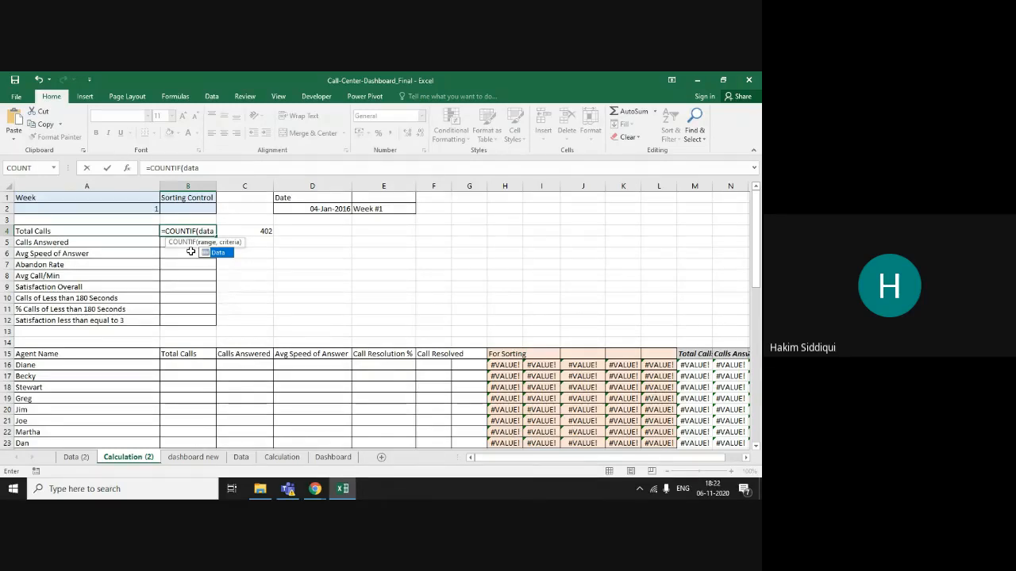
pyautogui.press('BackSpace')
pyautogui.press('BackSpace')
pyautogui.press('BackSpace')
pyautogui.press('BackSpace')
pyautogui.press('BackSpace')
pyautogui.press('BackSpace')
pyautogui.press('BackSpace')
pyautogui.press('Escape')
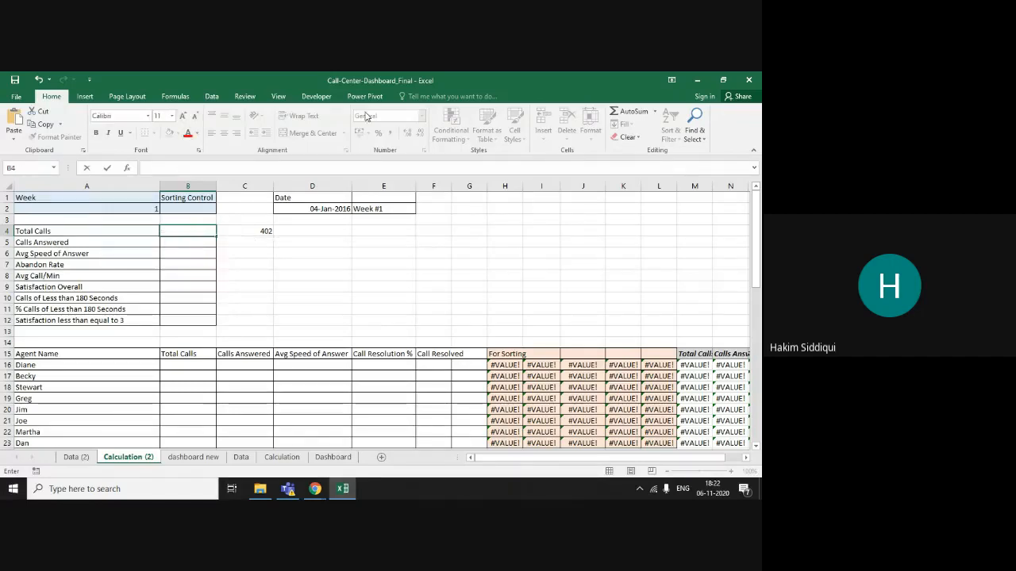
# Rename the call records table on the Data (2) sheet as Data_Table.
pyautogui.click(271, 262)
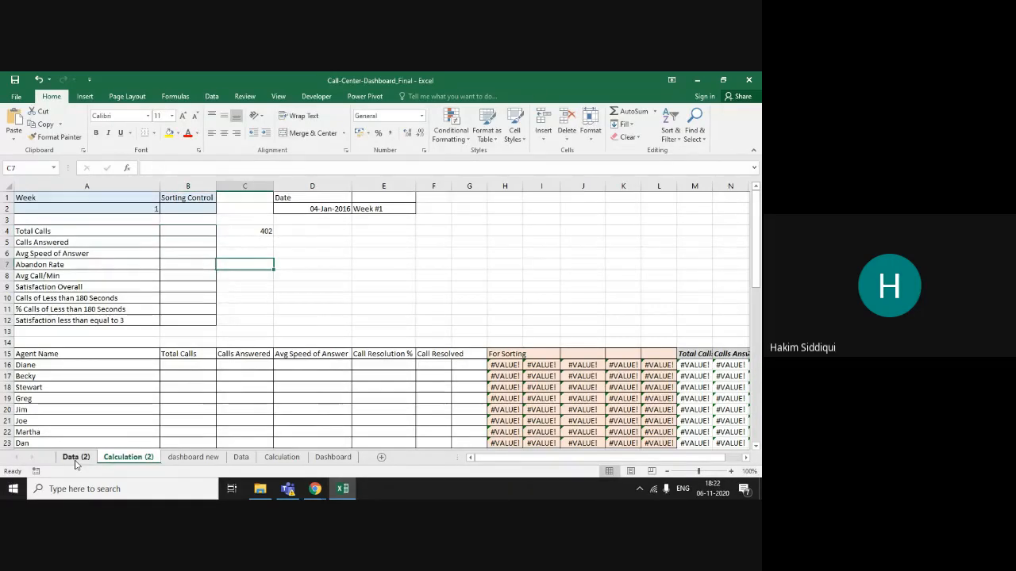
pyautogui.click(76, 457)
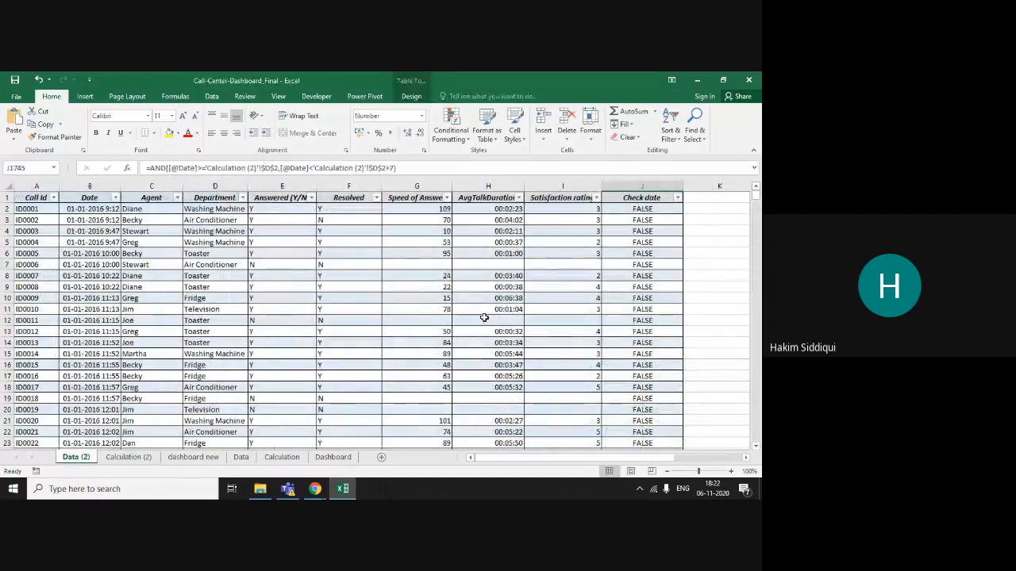
pyautogui.click(298, 271)
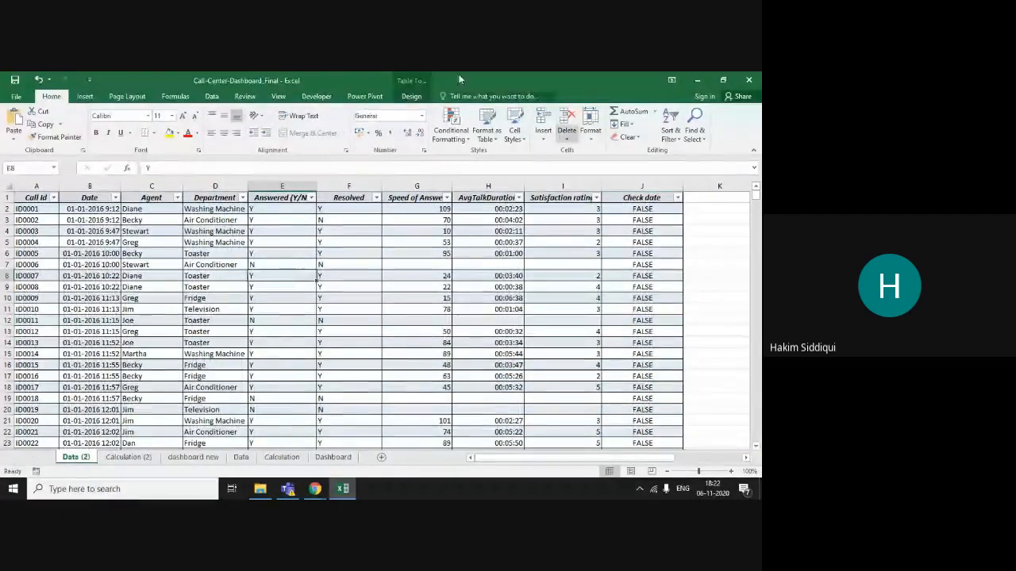
pyautogui.click(412, 96)
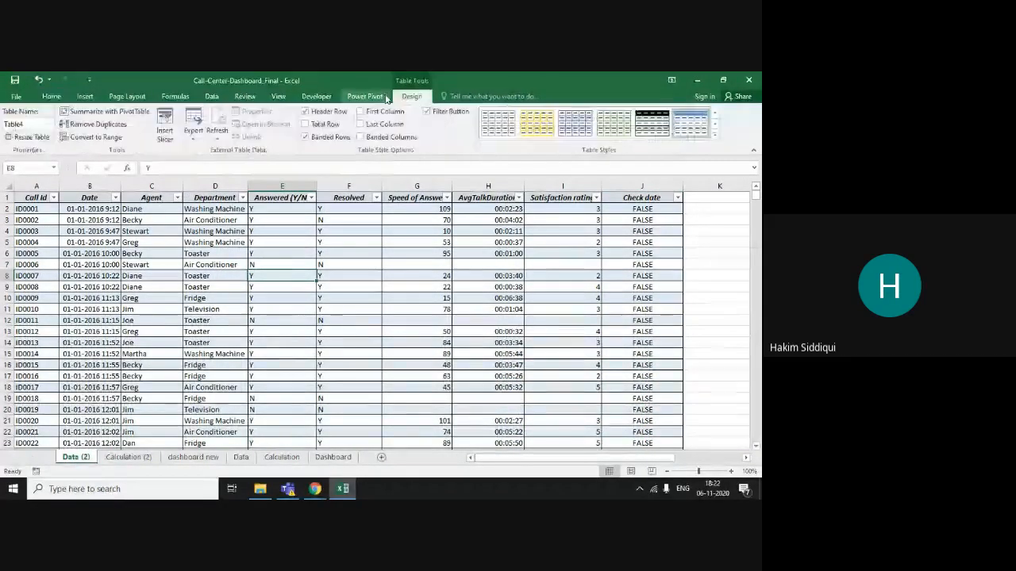
pyautogui.click(16, 123)
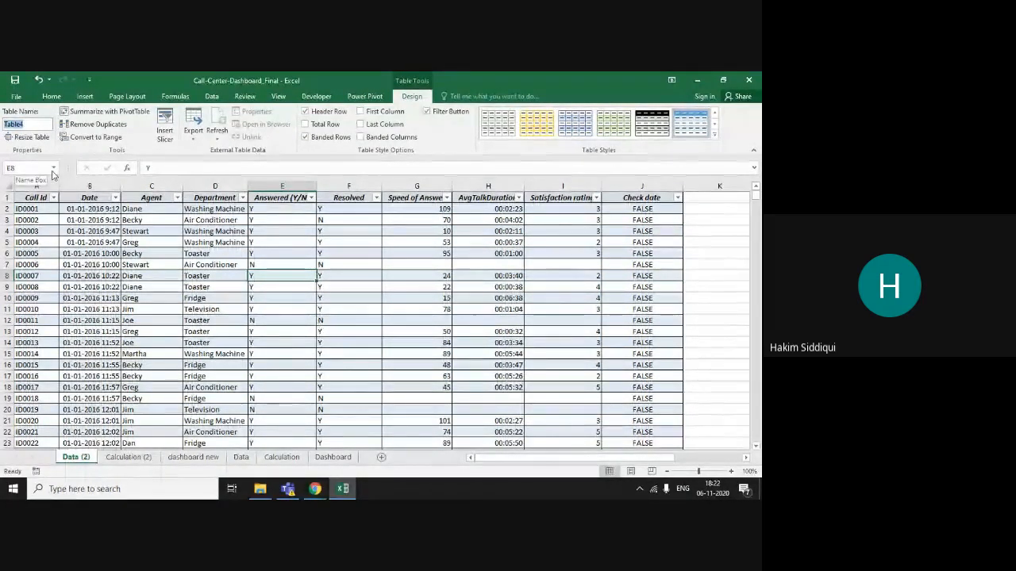
pyautogui.write('Data')
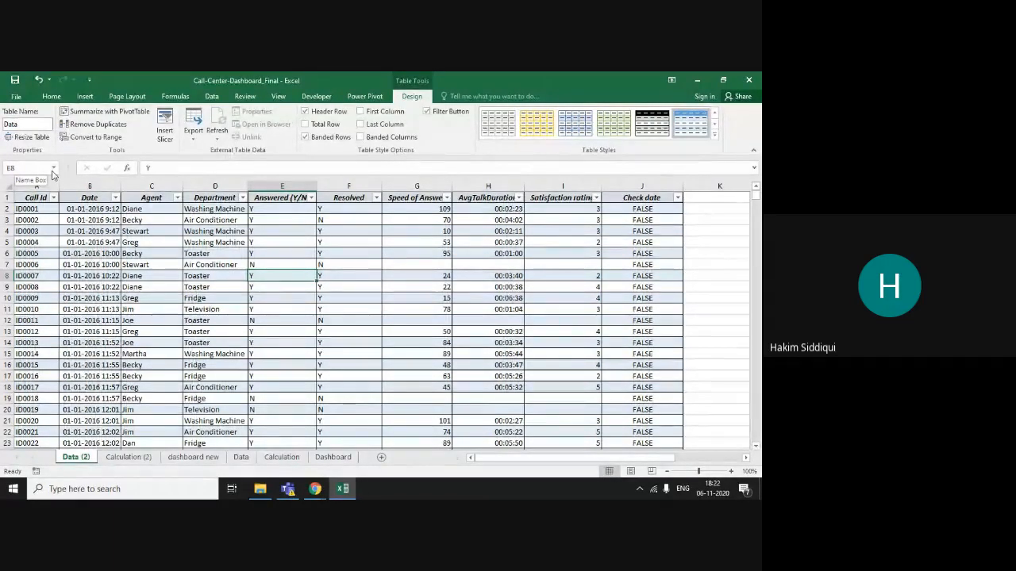
pyautogui.write('_')
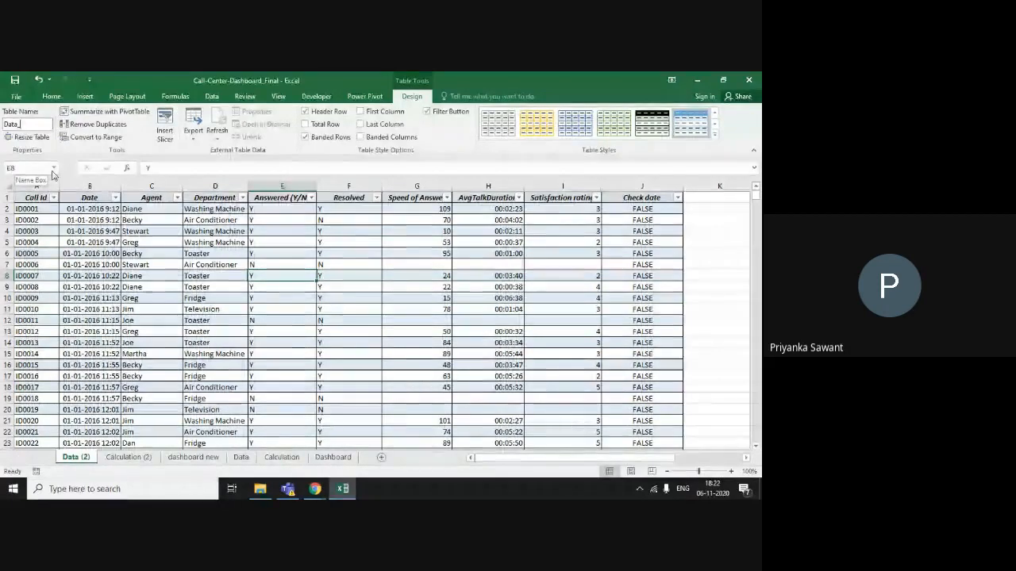
pyautogui.write('Table')
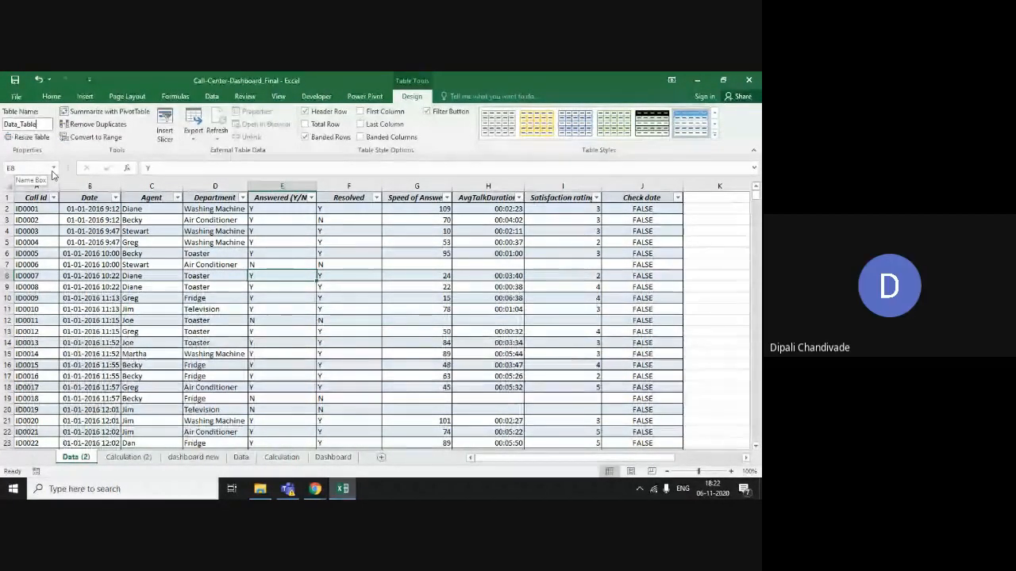
pyautogui.press('Return')
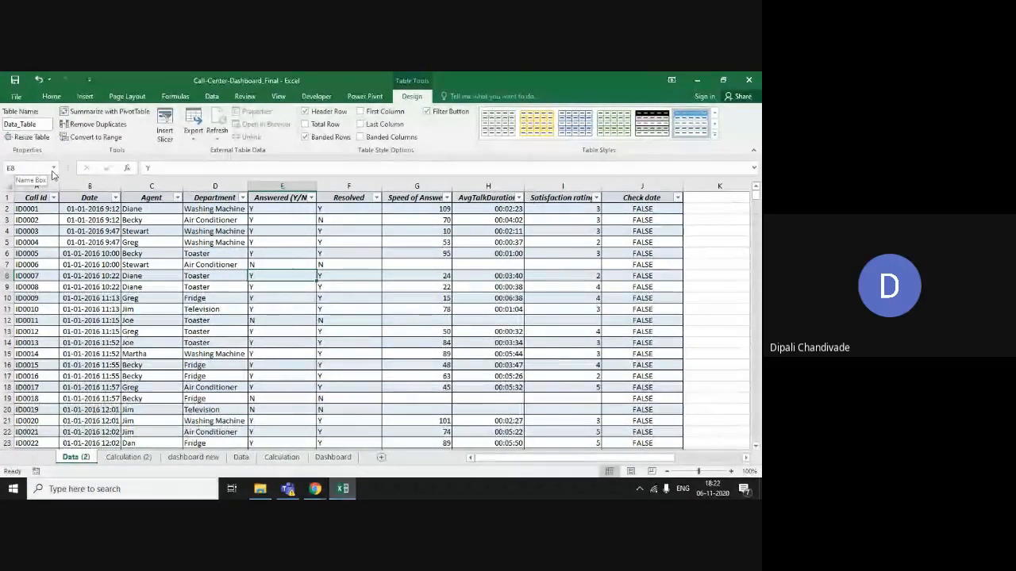
pyautogui.click(321, 301)
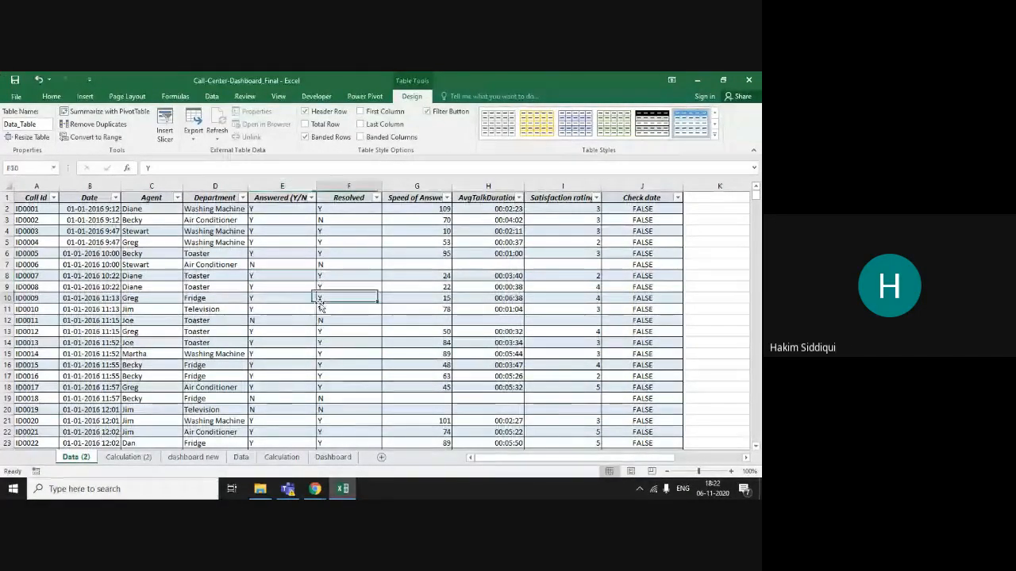
pyautogui.click(371, 324)
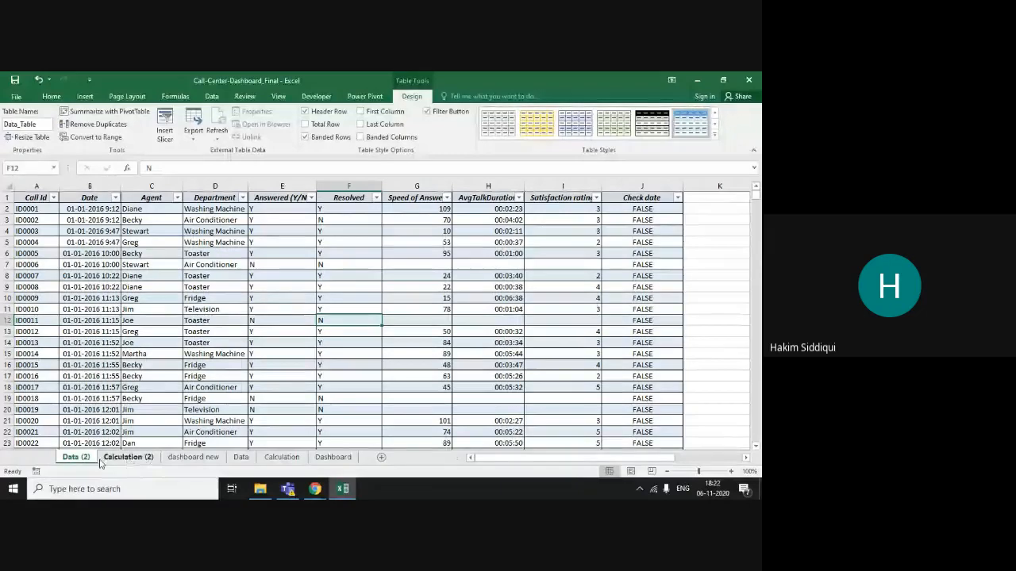
# Enter =COUNTIF(Data_Table[Check date],TRUE) in the Total Calls cell B4 on the Calculation (2) sheet.
pyautogui.click(151, 458)
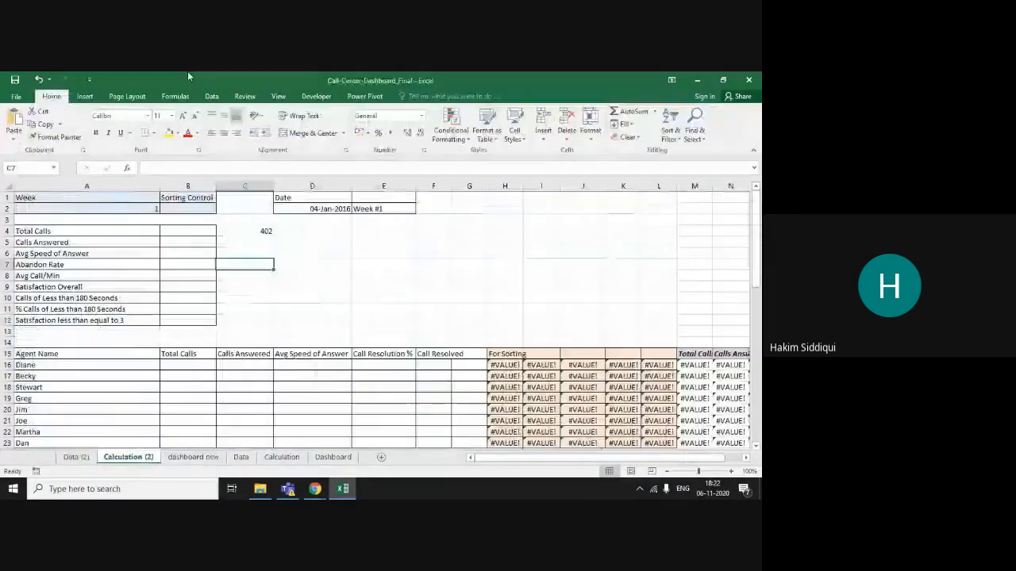
pyautogui.click(194, 232)
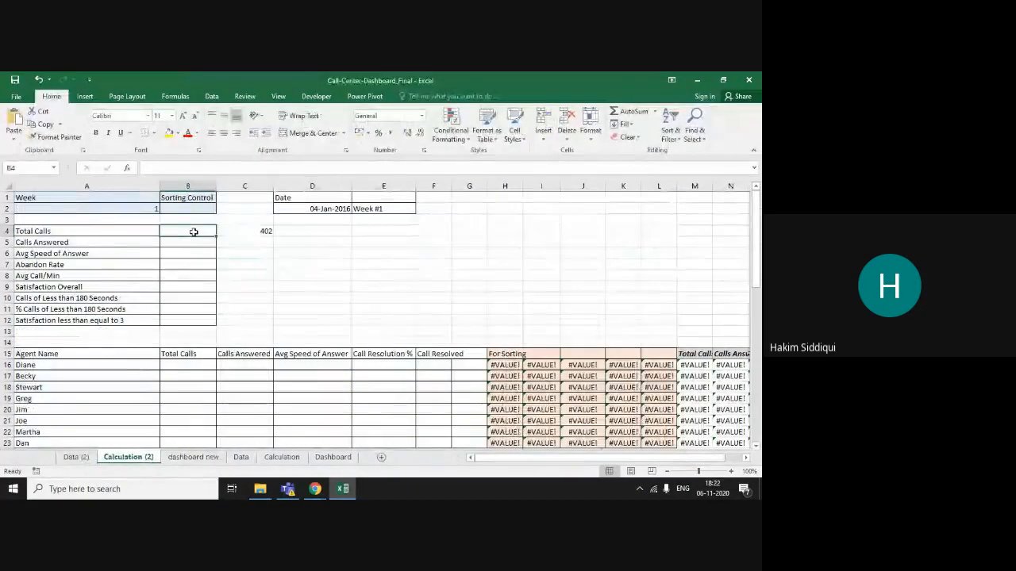
pyautogui.write('=counti')
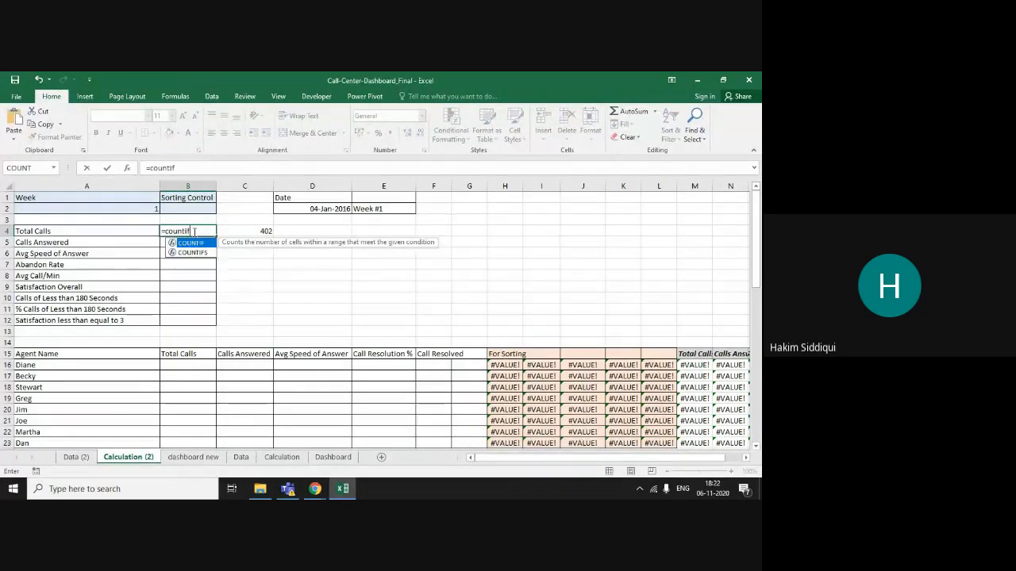
pyautogui.write('f')
pyautogui.press('Tab')
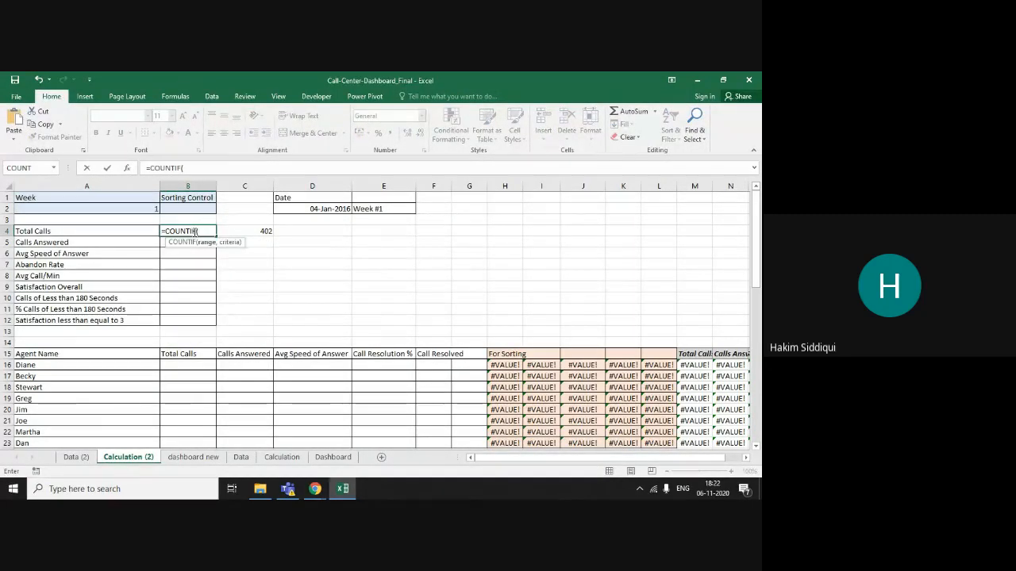
pyautogui.write('data')
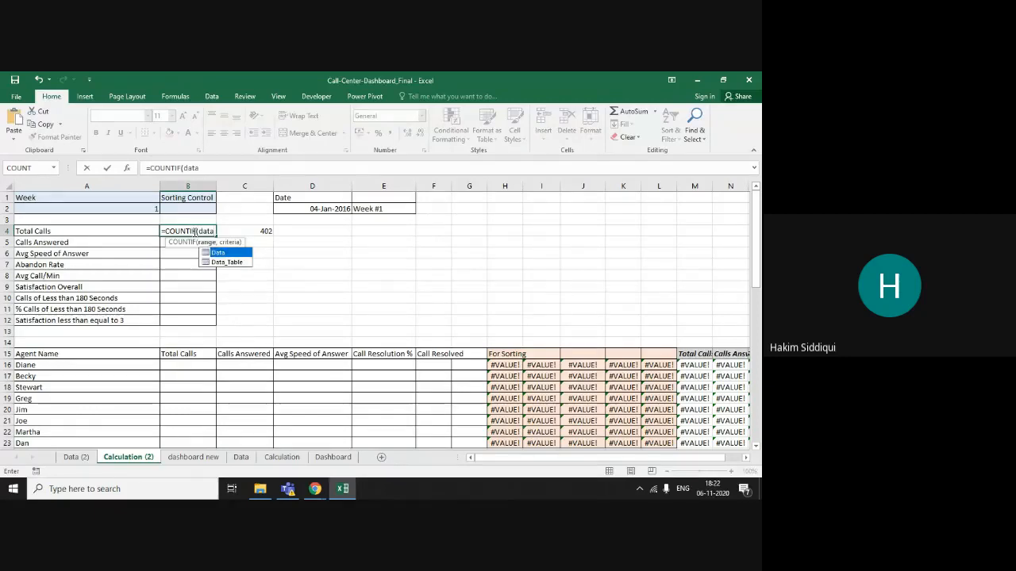
pyautogui.press('Down')
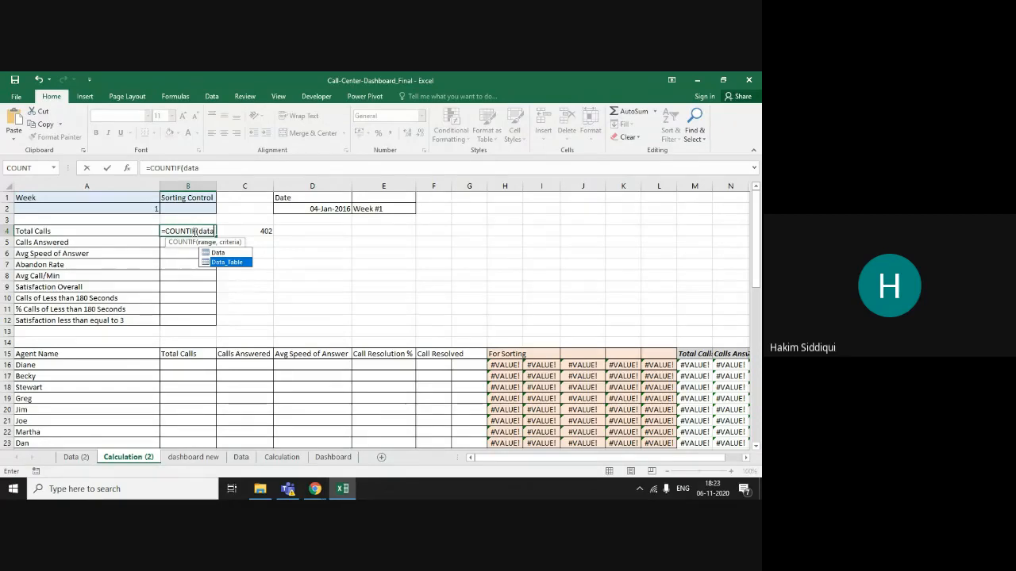
pyautogui.press('Tab')
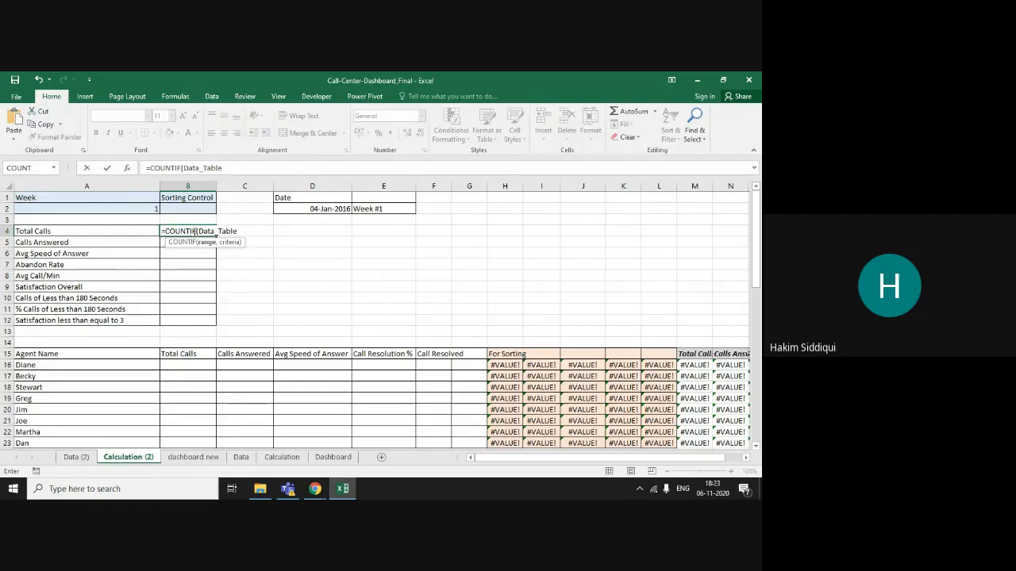
pyautogui.write('[')
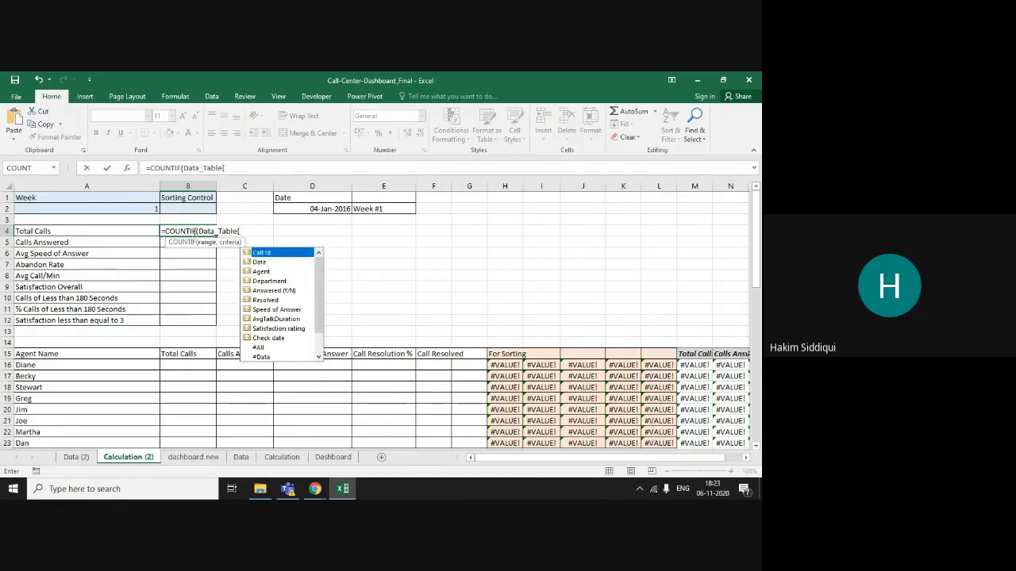
pyautogui.press('Down')
pyautogui.press('Down')
pyautogui.press('Down')
pyautogui.press('Down')
pyautogui.press('Down')
pyautogui.press('Down')
pyautogui.press('Down')
pyautogui.press('Down')
pyautogui.press('Down')
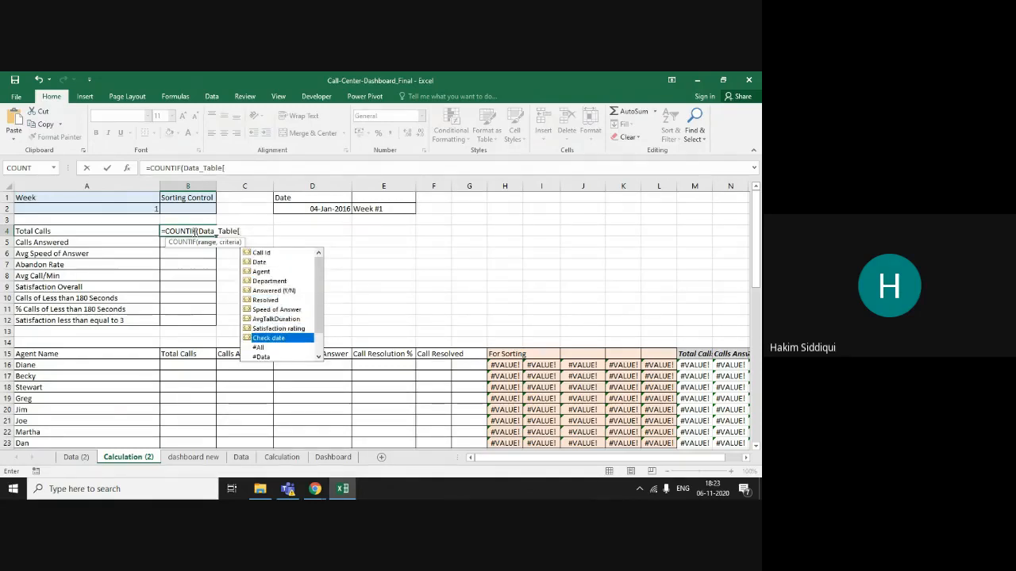
pyautogui.press('Tab')
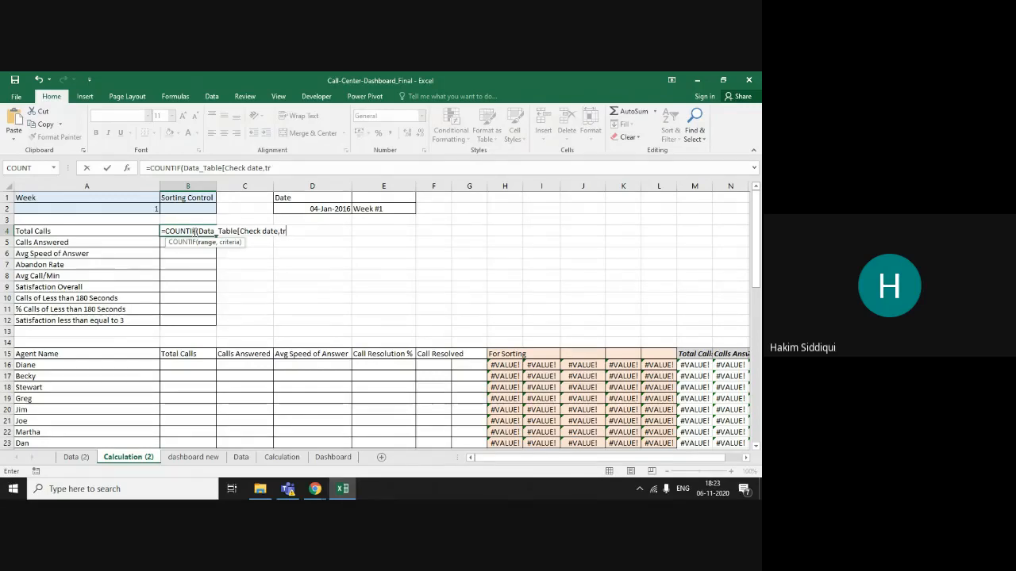
pyautogui.write('rue)')
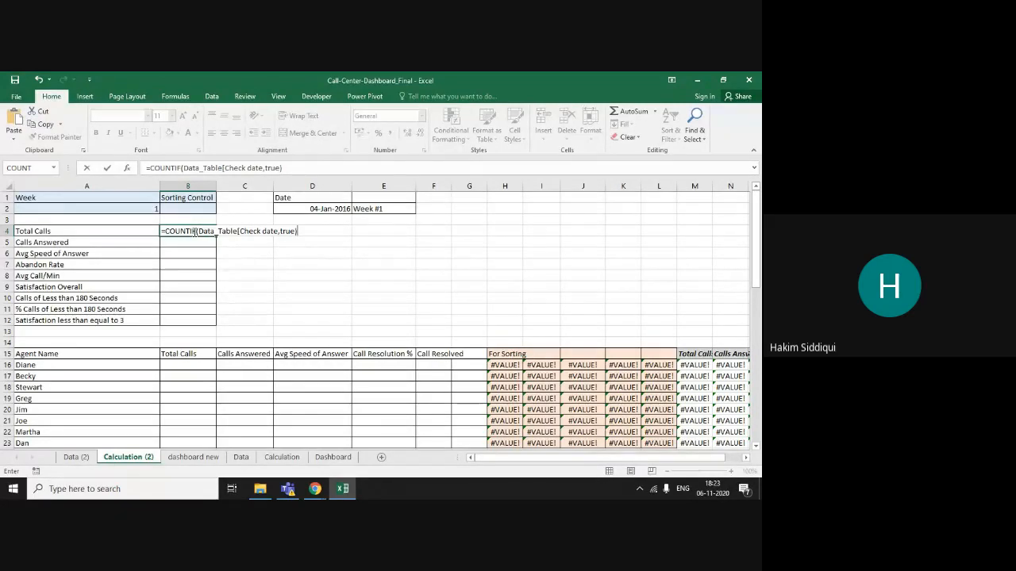
pyautogui.click(278, 230)
pyautogui.write(']')
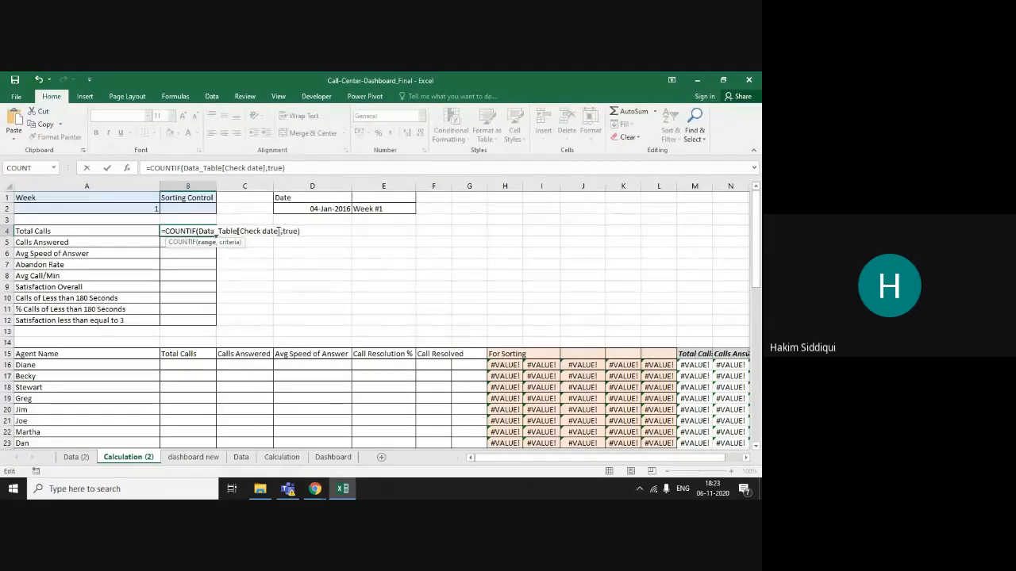
pyautogui.press('Return')
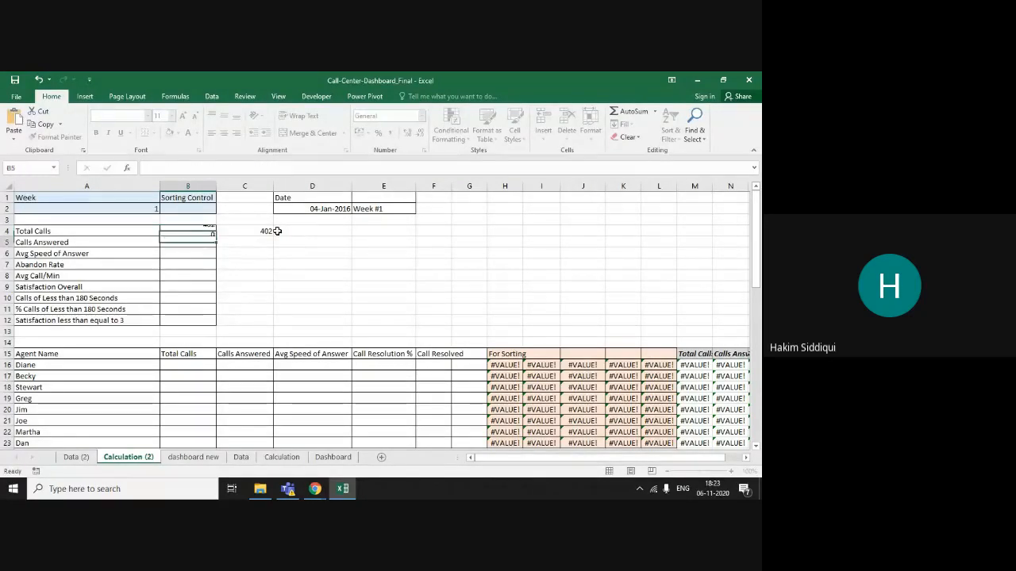
pyautogui.press('Up')
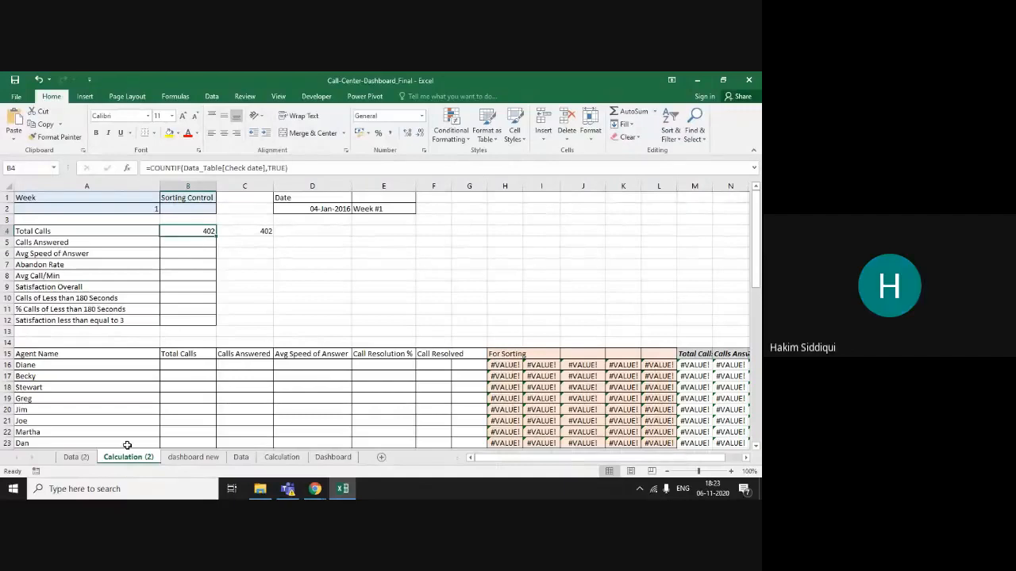
# Compare the Total Calls and Calls Answered metrics on Calculation (2) with the Answered (Y/N) column on Data (2).
pyautogui.click(77, 458)
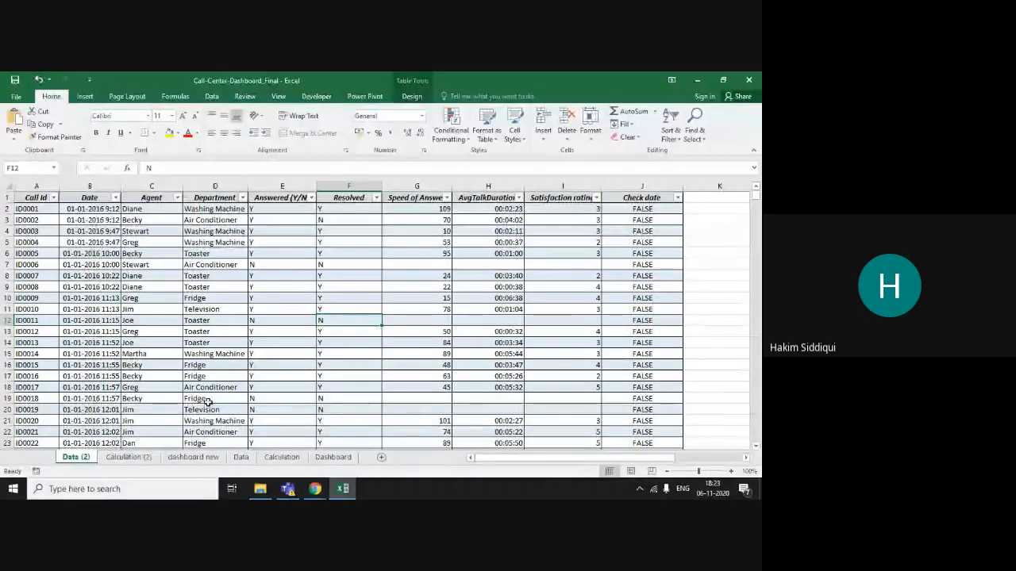
pyautogui.click(129, 458)
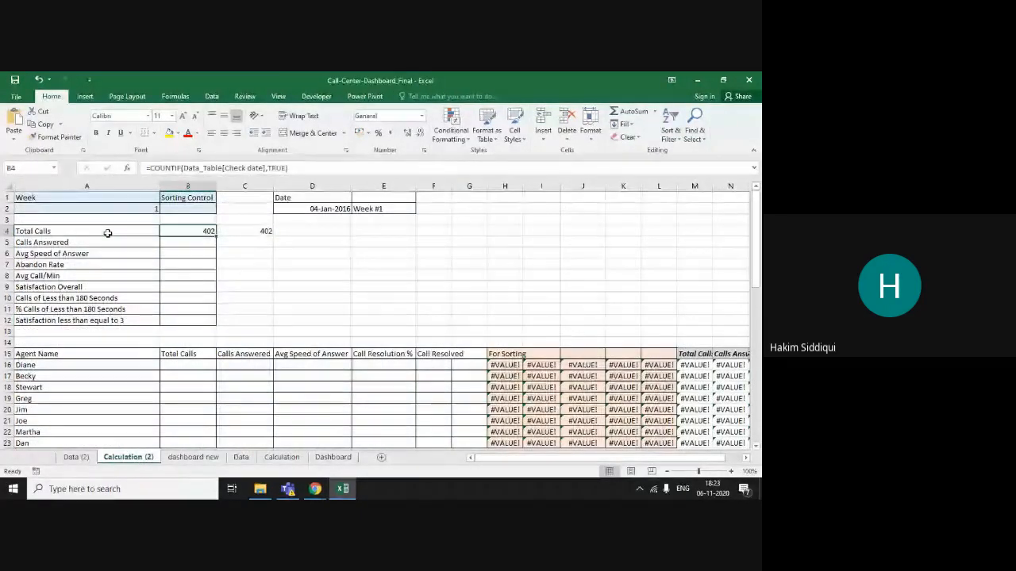
pyautogui.click(75, 230)
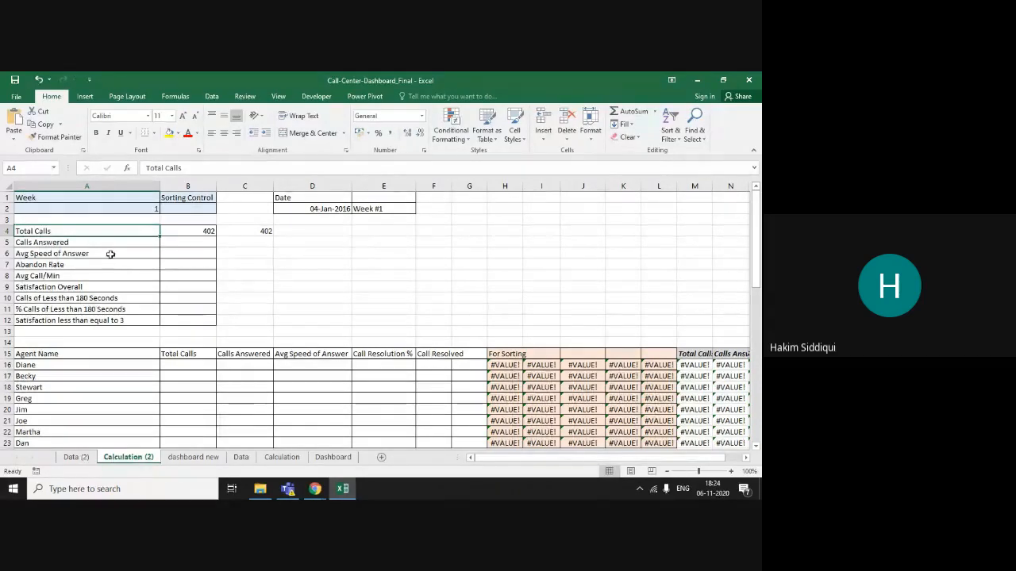
pyautogui.click(76, 457)
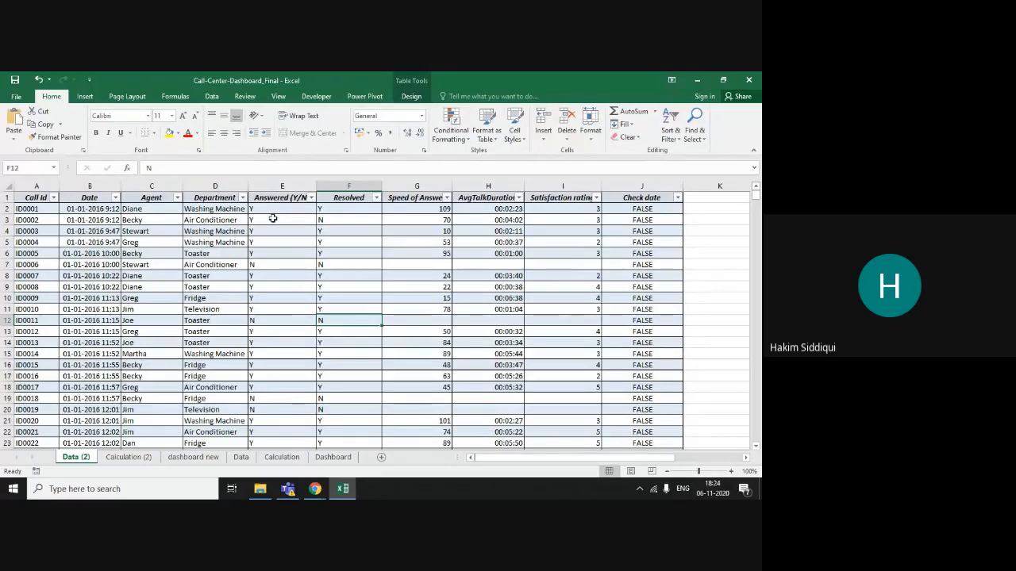
pyautogui.scroll(-16, 271, 235)
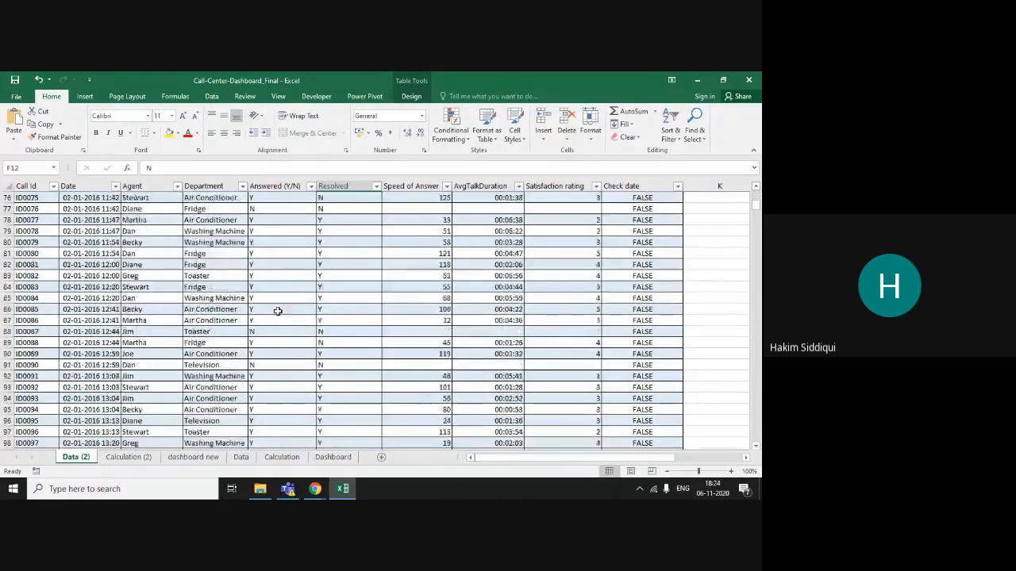
pyautogui.scroll(1, 286, 331)
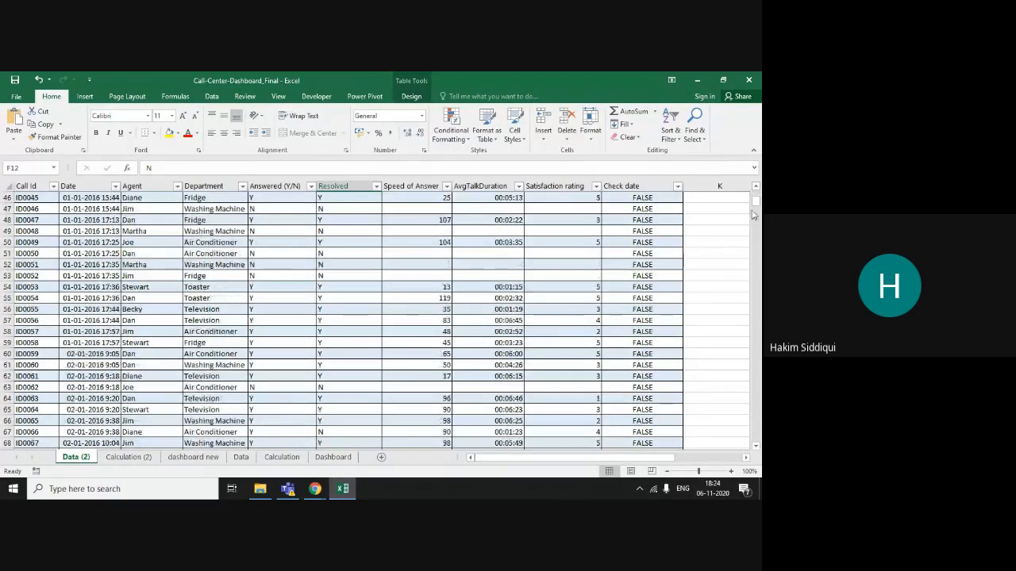
pyautogui.moveTo(756, 205); pyautogui.dragTo(757, 194)
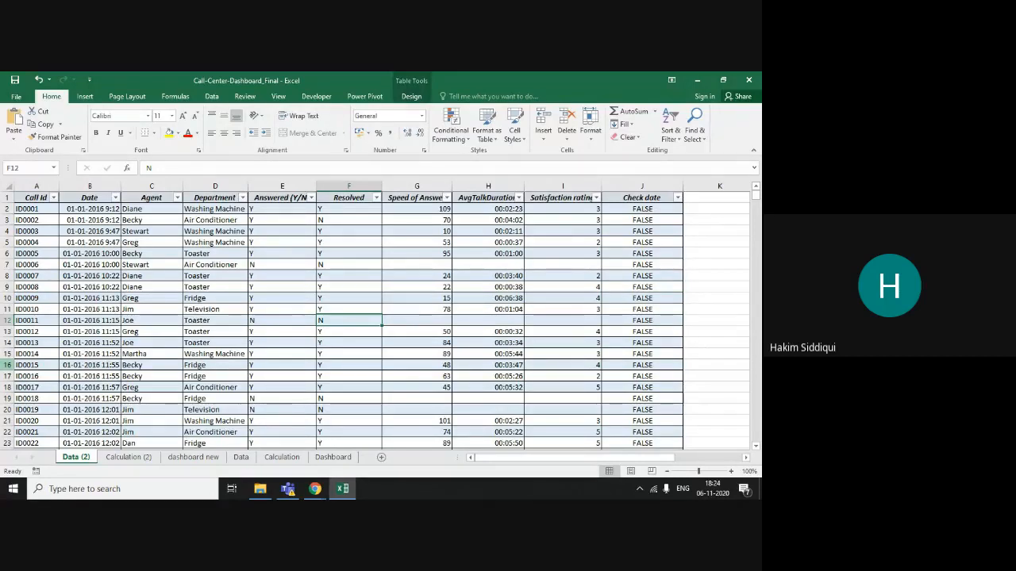
# Check the week number and Total Calls on Calculation (2), and examine where the Check date column on Data (2) switches between TRUE and FALSE.
pyautogui.click(127, 457)
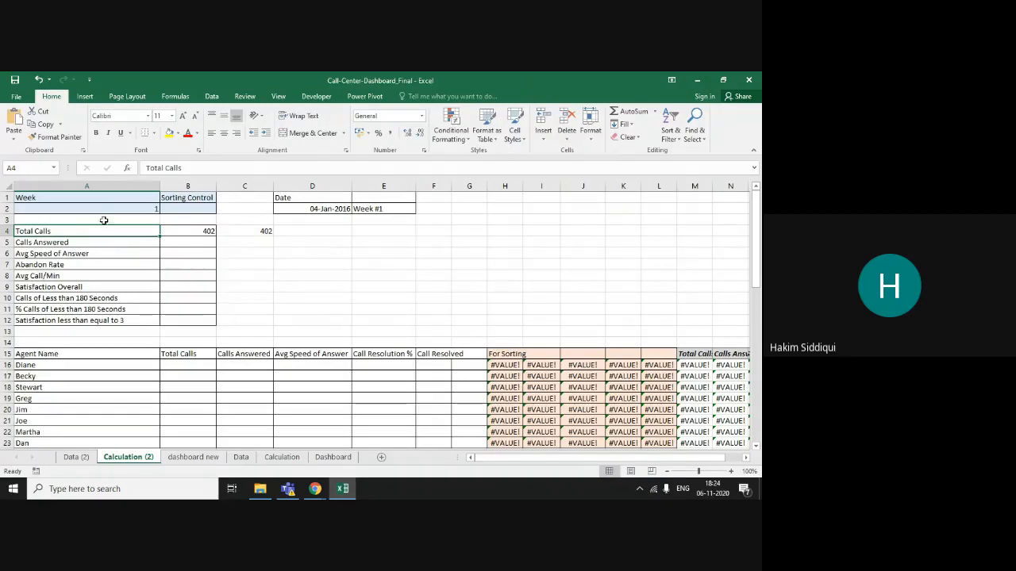
pyautogui.click(134, 209)
pyautogui.click(118, 232)
pyautogui.click(77, 458)
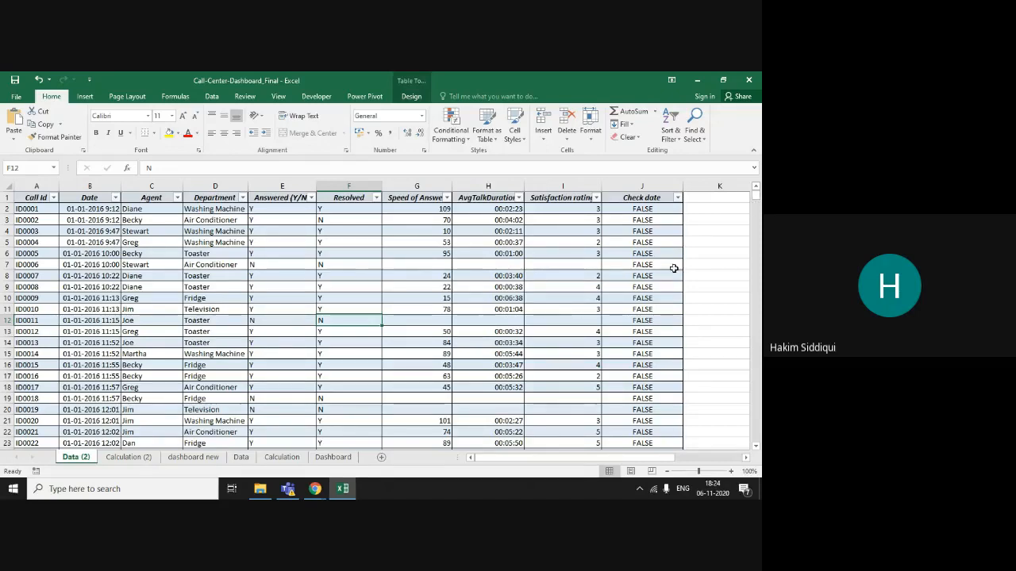
pyautogui.scroll(-20, 630, 294)
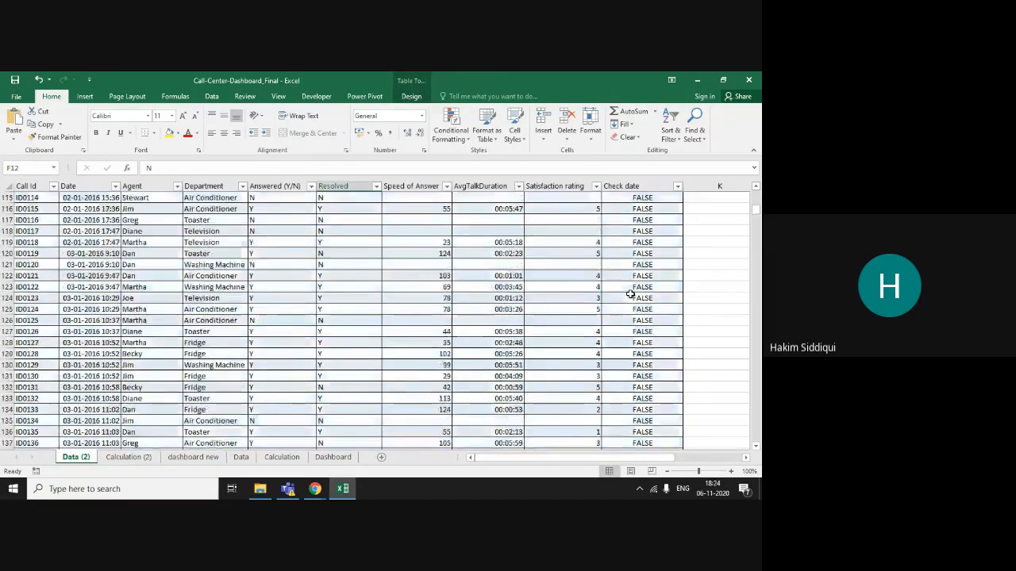
pyautogui.scroll(-18, 630, 295)
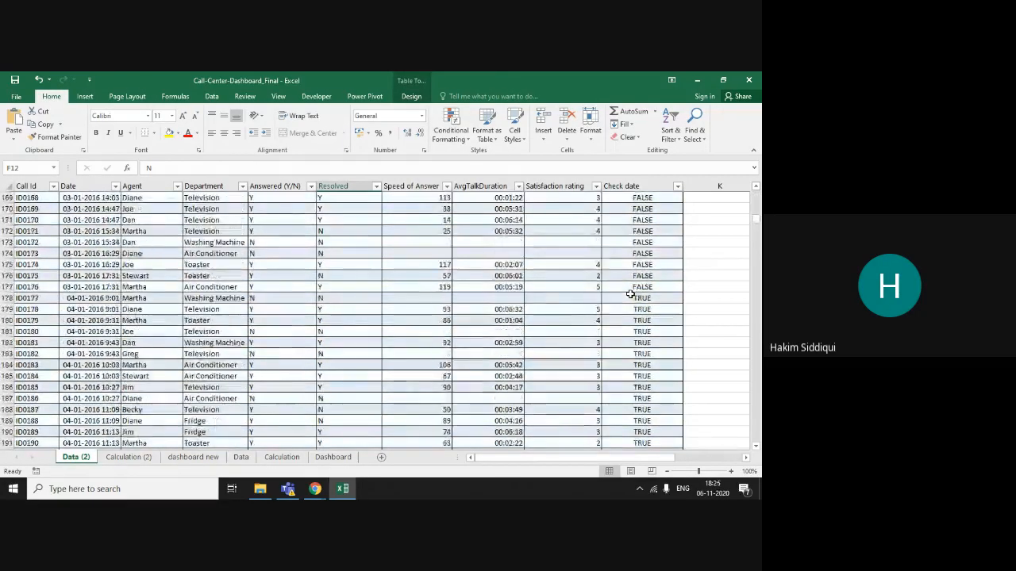
pyautogui.scroll(3, 630, 294)
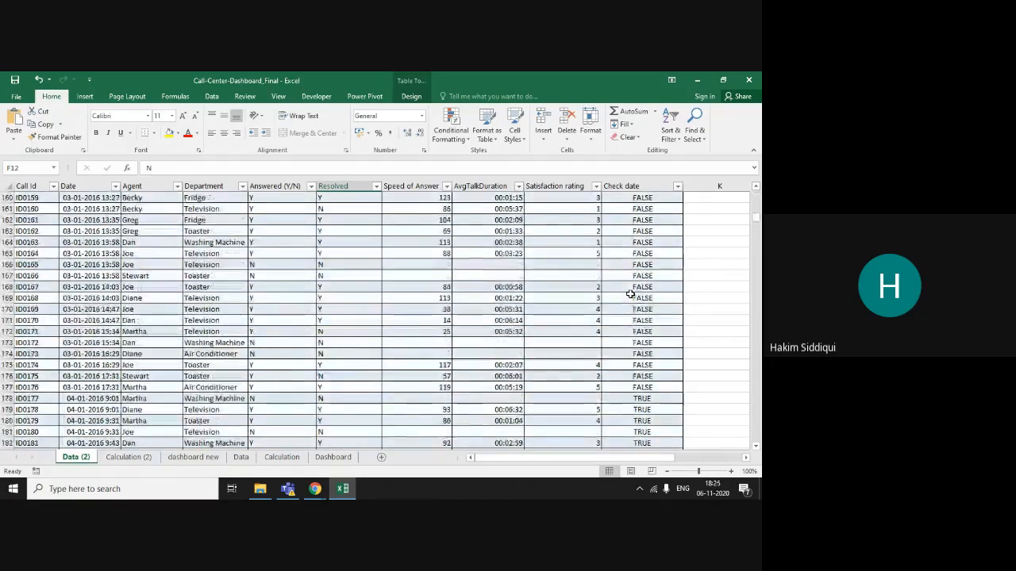
pyautogui.click(625, 402)
pyautogui.click(7, 398)
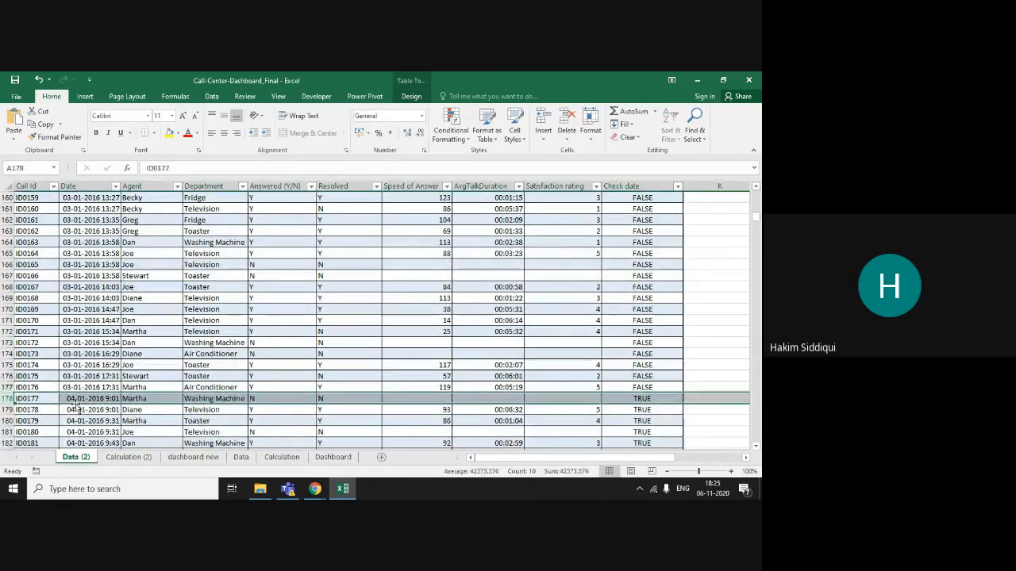
pyautogui.scroll(-19, 358, 347)
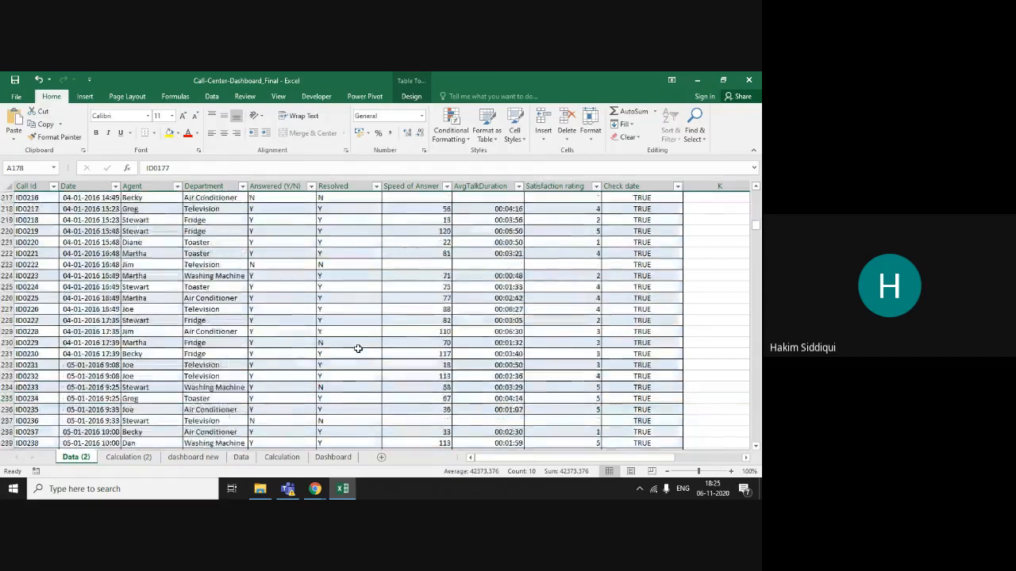
pyautogui.scroll(-20, 358, 348)
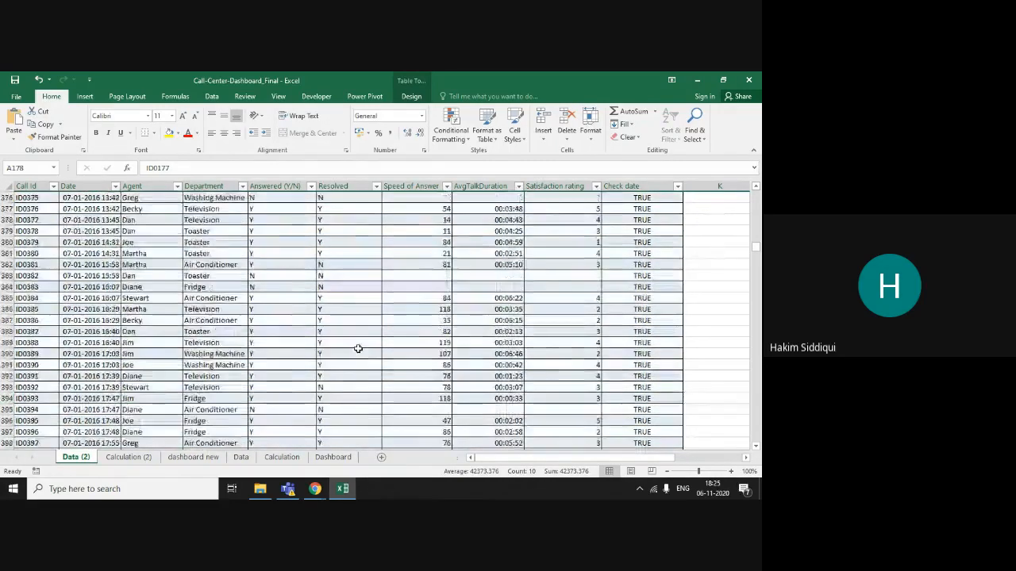
pyautogui.scroll(-7, 357, 348)
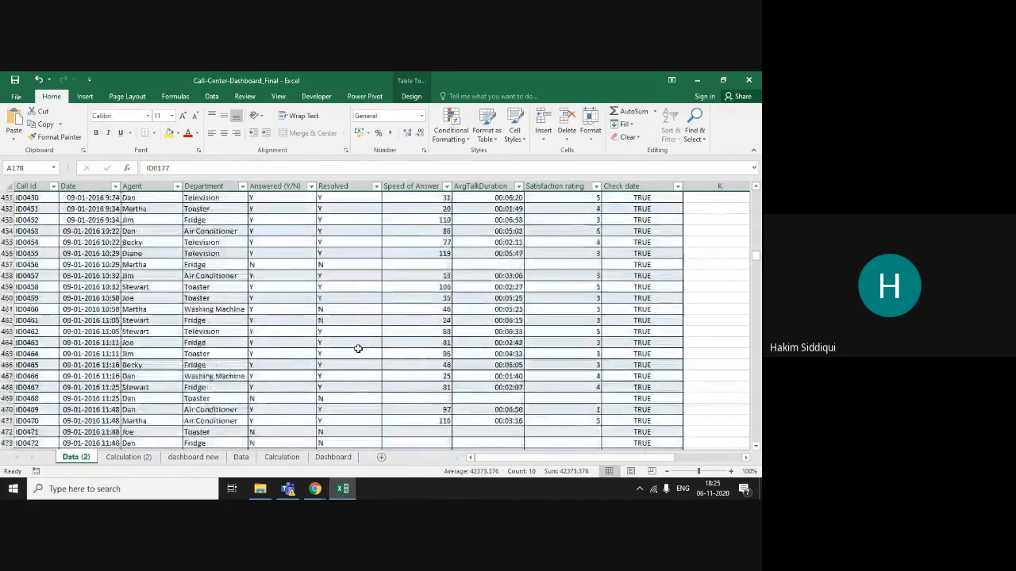
pyautogui.scroll(-20, 358, 348)
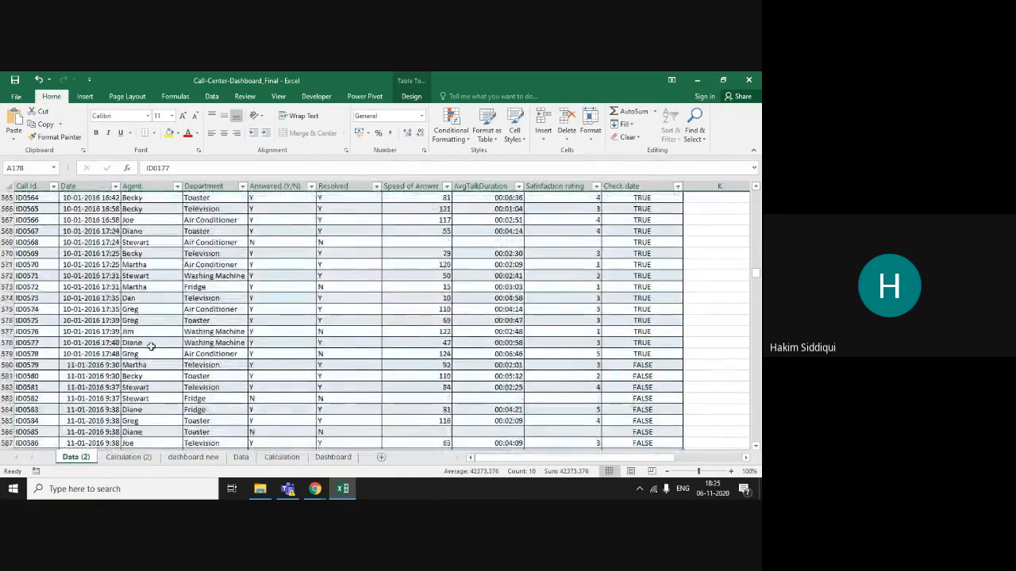
pyautogui.scroll(-4, 151, 346)
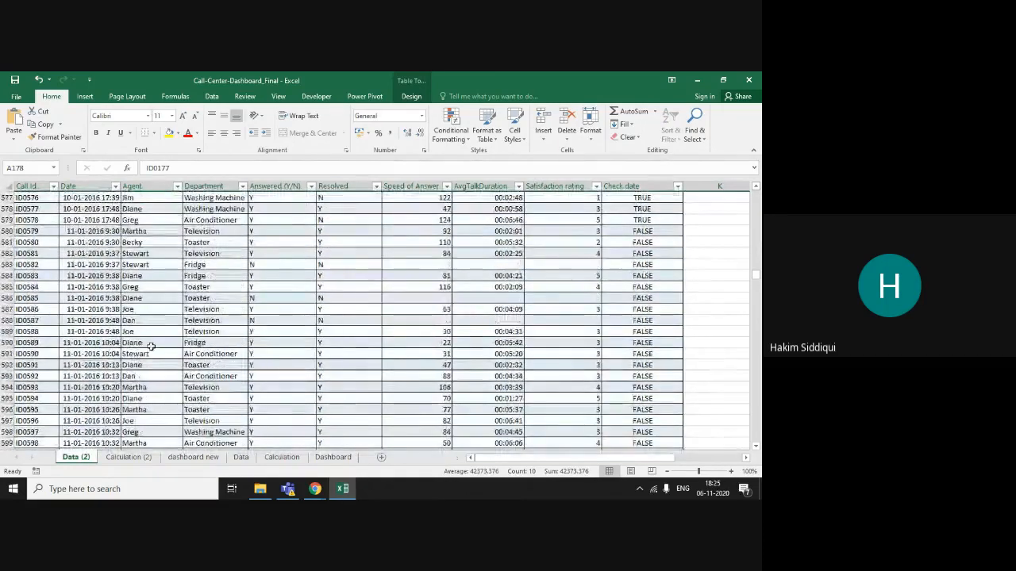
pyautogui.click(7, 230)
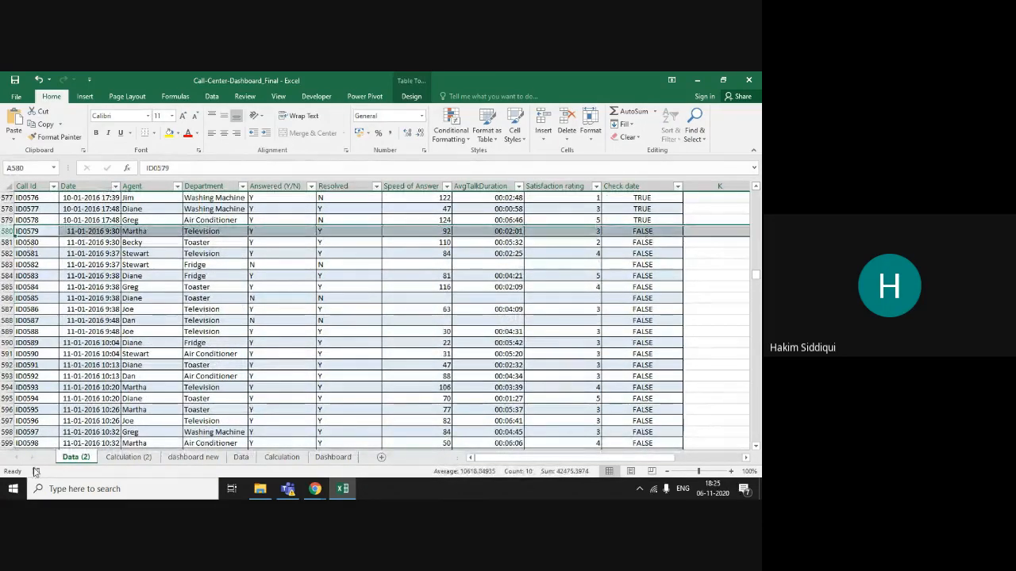
# Clear the Total Calls cell B4 on Calculation (2) and re-enter it as =COUNTIF(Data_Table[Check date],TRUE).
pyautogui.click(131, 457)
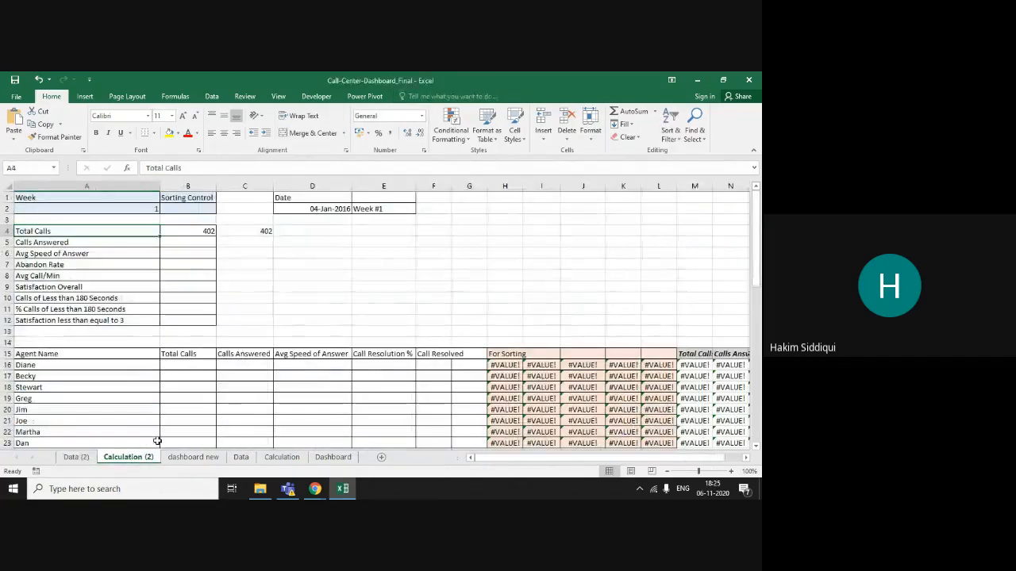
pyautogui.click(191, 231)
pyautogui.press('Delete')
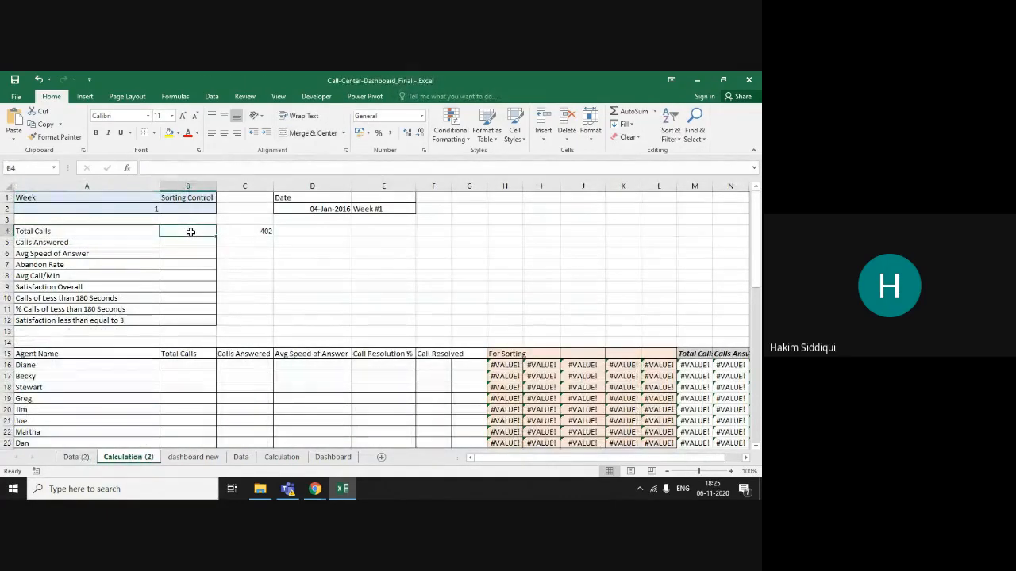
pyautogui.write('=co')
pyautogui.write('u')
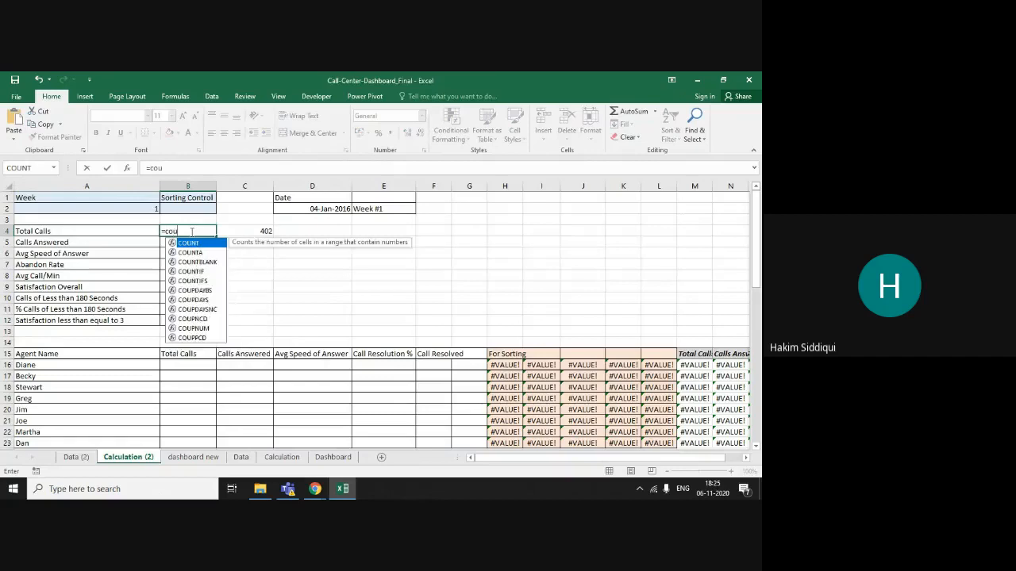
pyautogui.write('ntif')
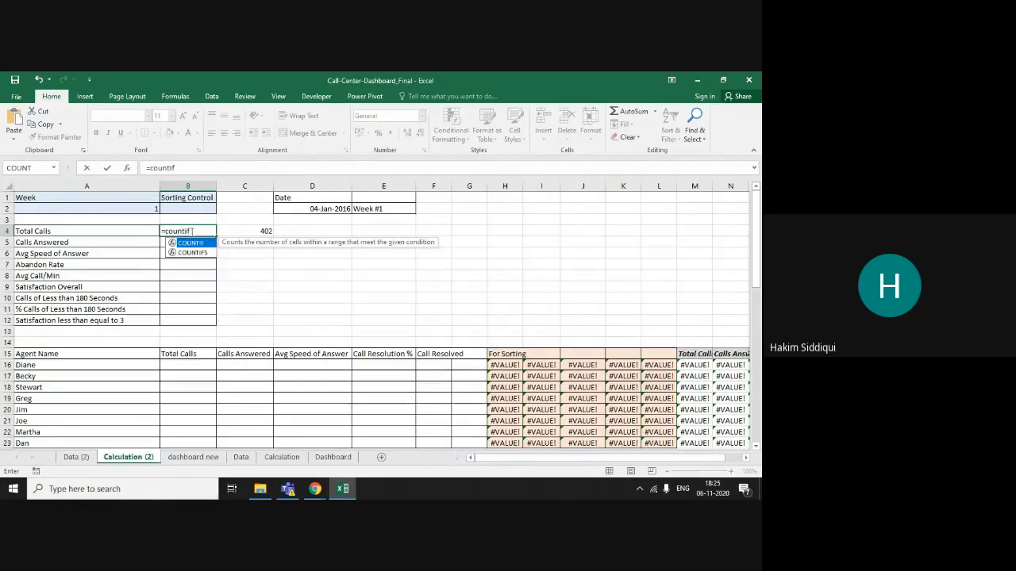
pyautogui.press('Tab')
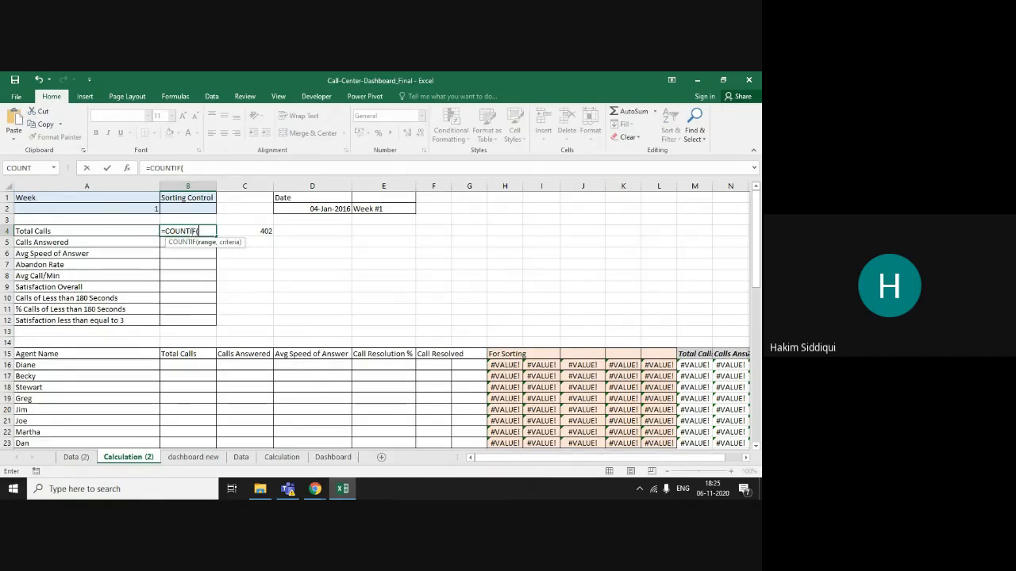
pyautogui.write('d')
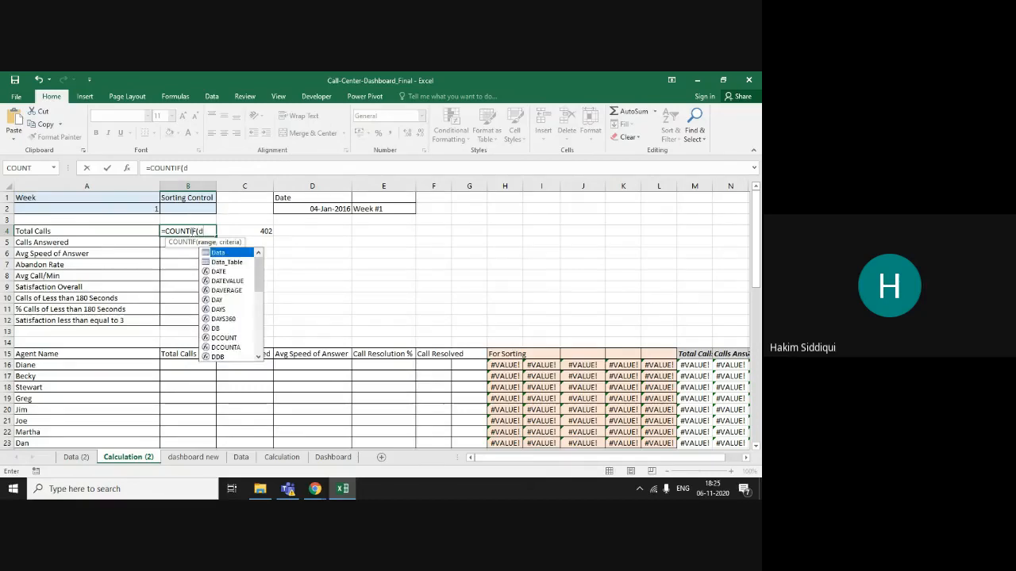
pyautogui.write('at')
pyautogui.press('Down')
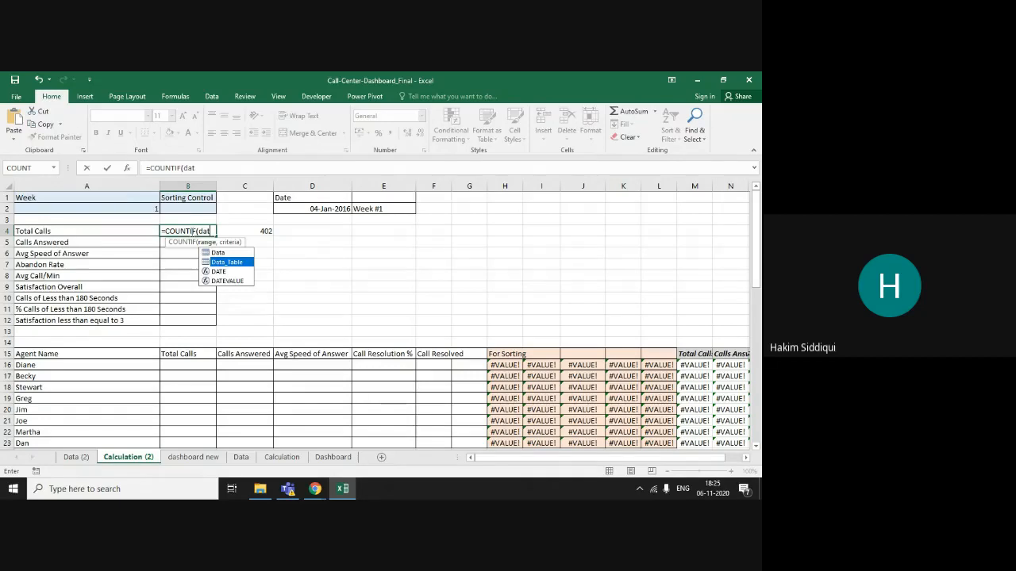
pyautogui.press('Tab')
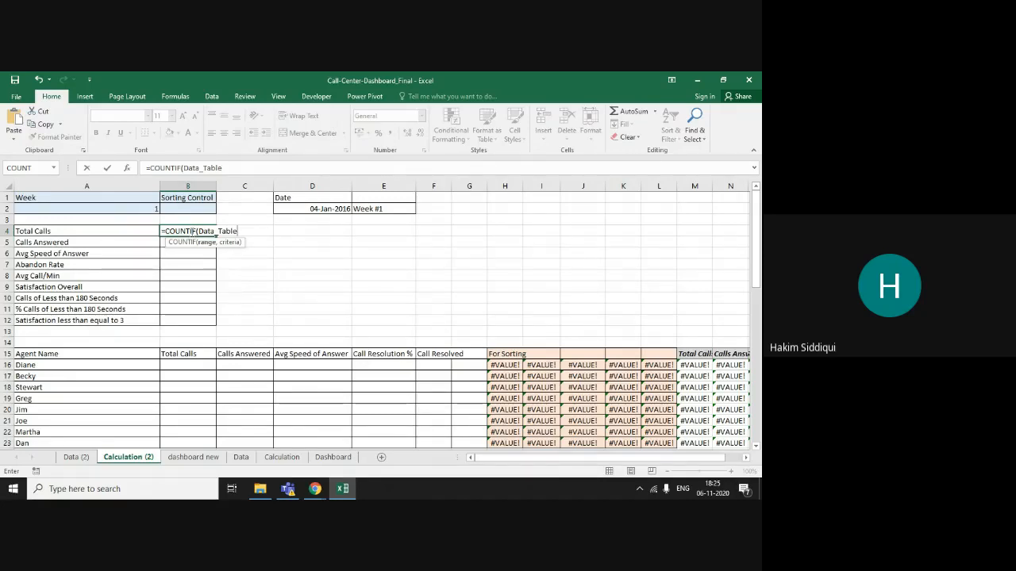
pyautogui.write('[')
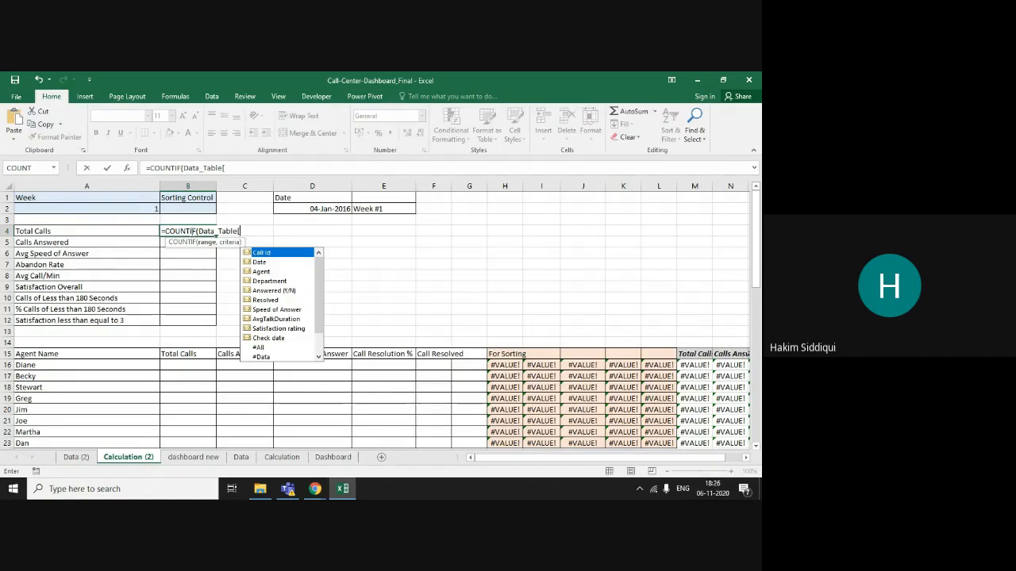
pyautogui.press('Down')
pyautogui.press('Down')
pyautogui.press('Down')
pyautogui.press('Down')
pyautogui.press('Down')
pyautogui.press('Down')
pyautogui.press('Down')
pyautogui.press('Down')
pyautogui.press('Down')
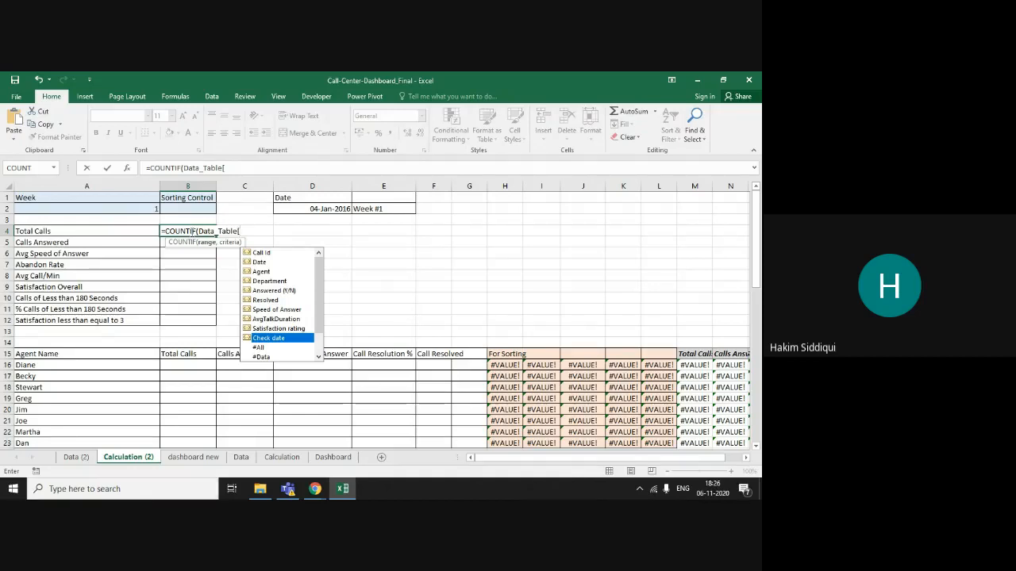
pyautogui.press('Tab')
pyautogui.write(']')
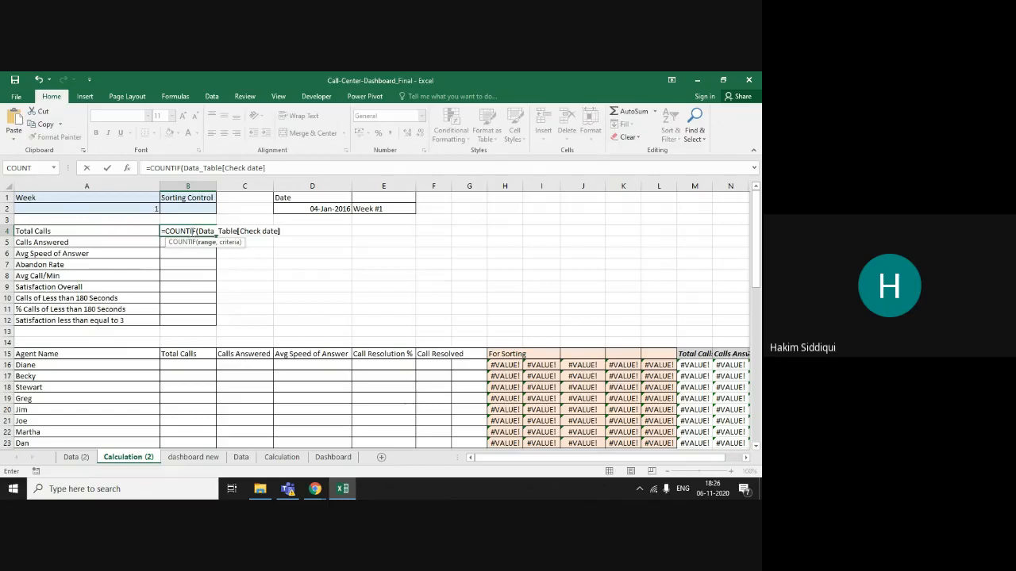
pyautogui.write(',true')
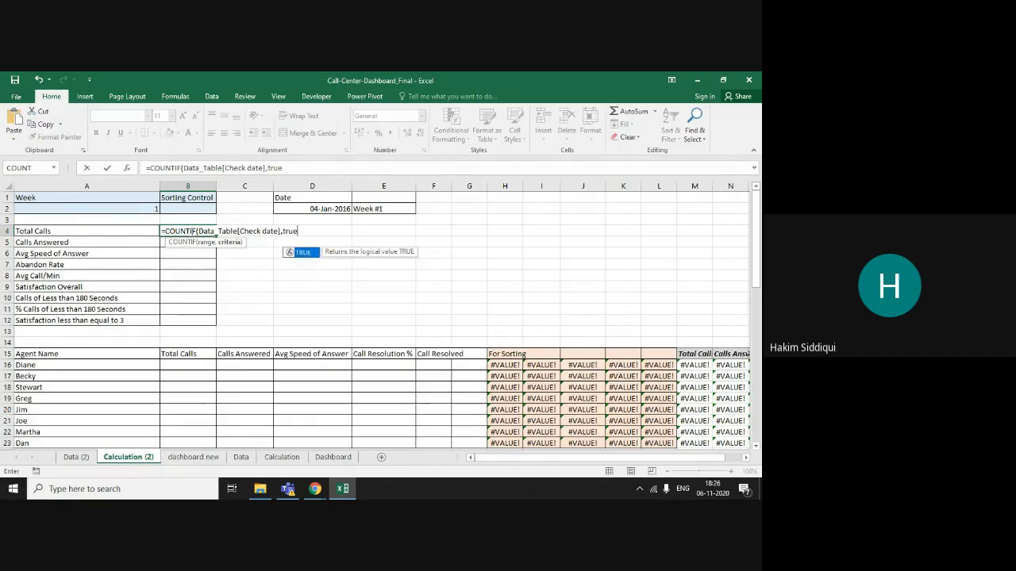
pyautogui.press('Tab')
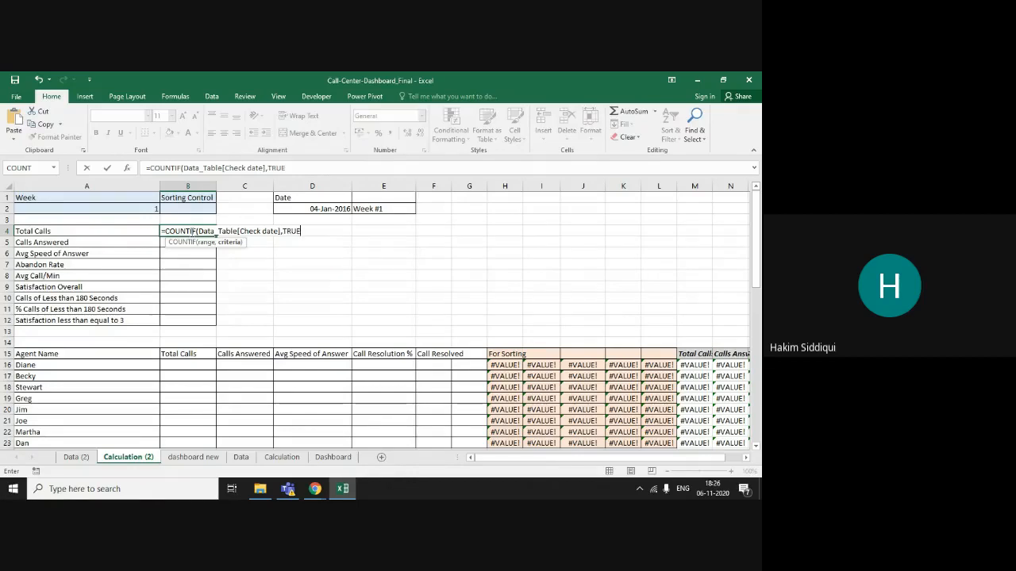
pyautogui.write(')')
pyautogui.press('Return')
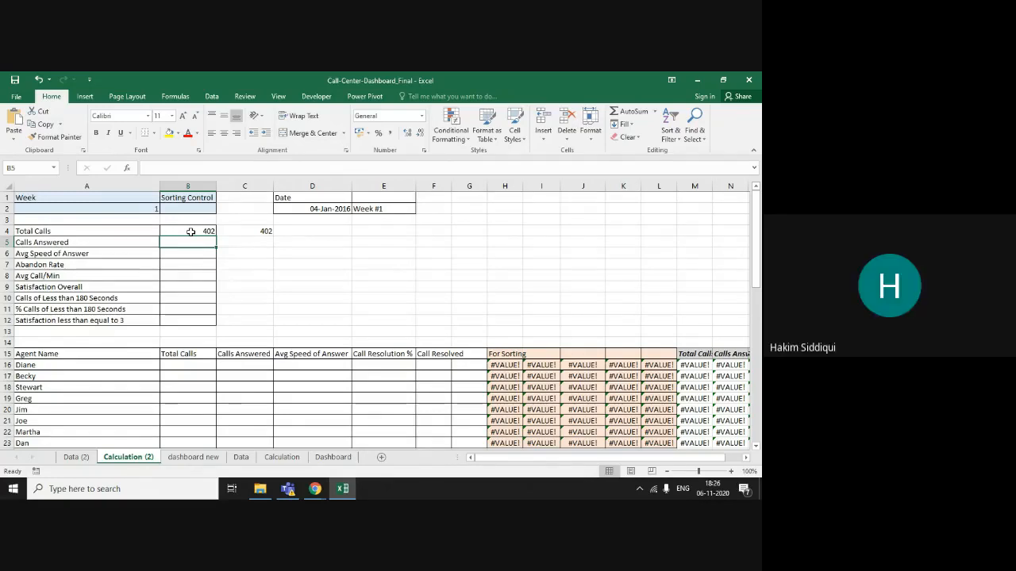
pyautogui.click(191, 231)
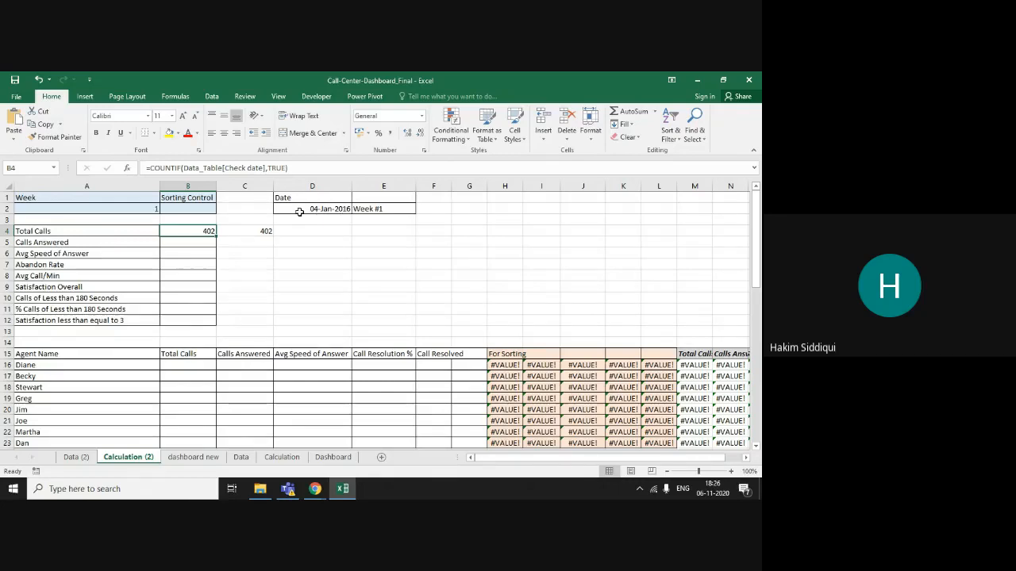
# Examine the Answered (Y/N) column on Data (2) as the source for the Calls Answered cell B5 on Calculation (2).
pyautogui.click(179, 241)
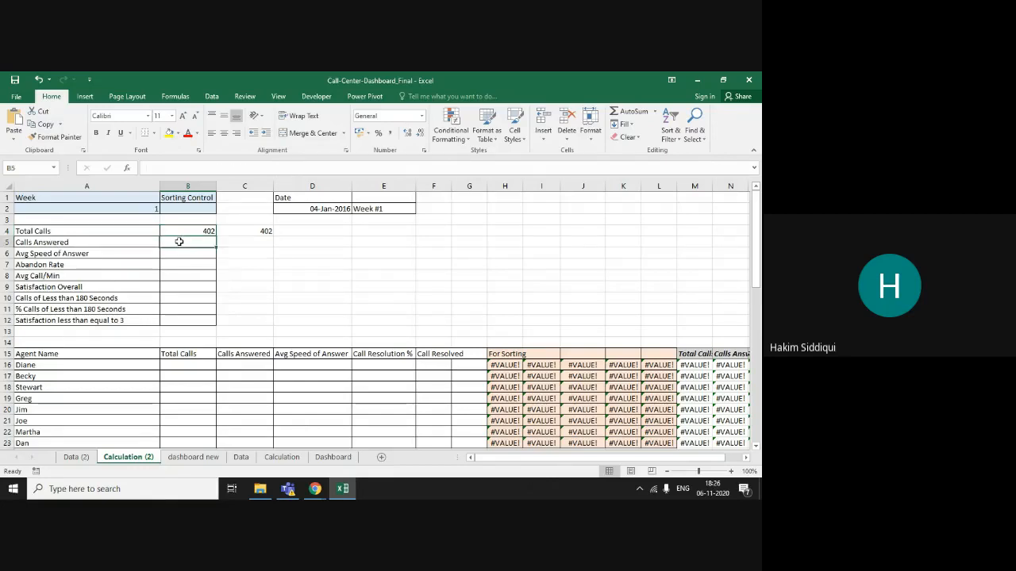
pyautogui.click(70, 457)
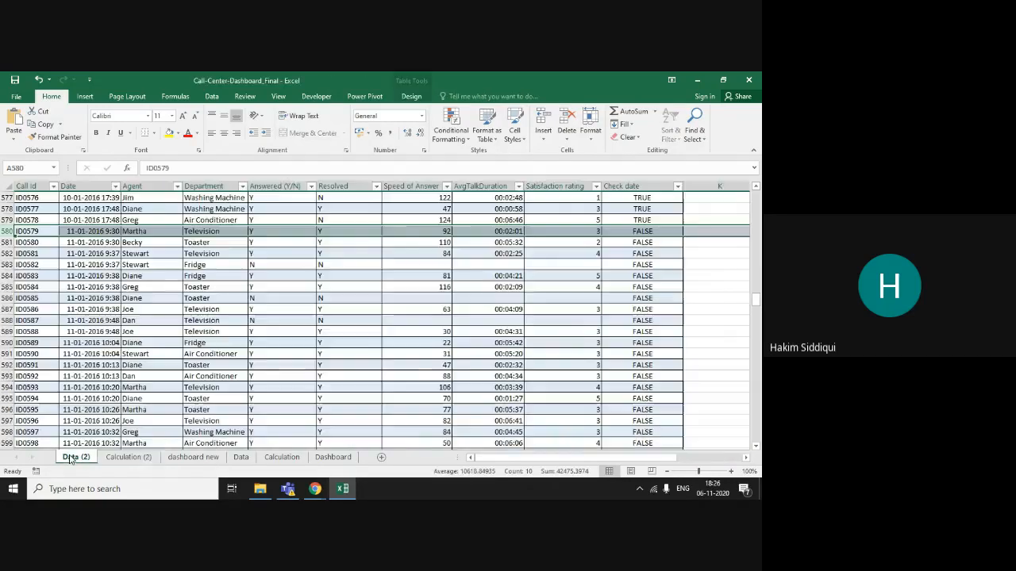
pyautogui.click(274, 185)
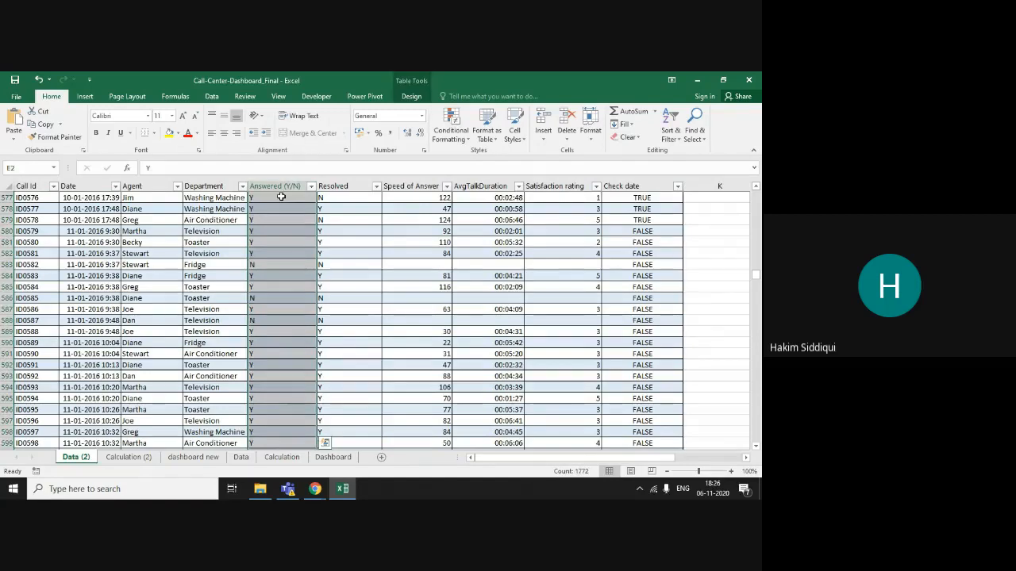
pyautogui.click(127, 457)
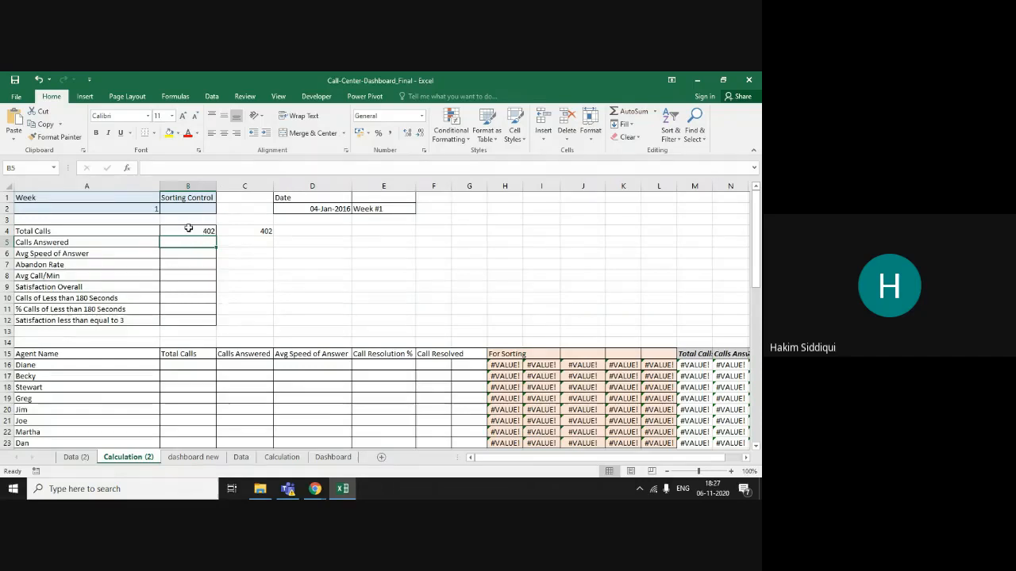
pyautogui.click(77, 458)
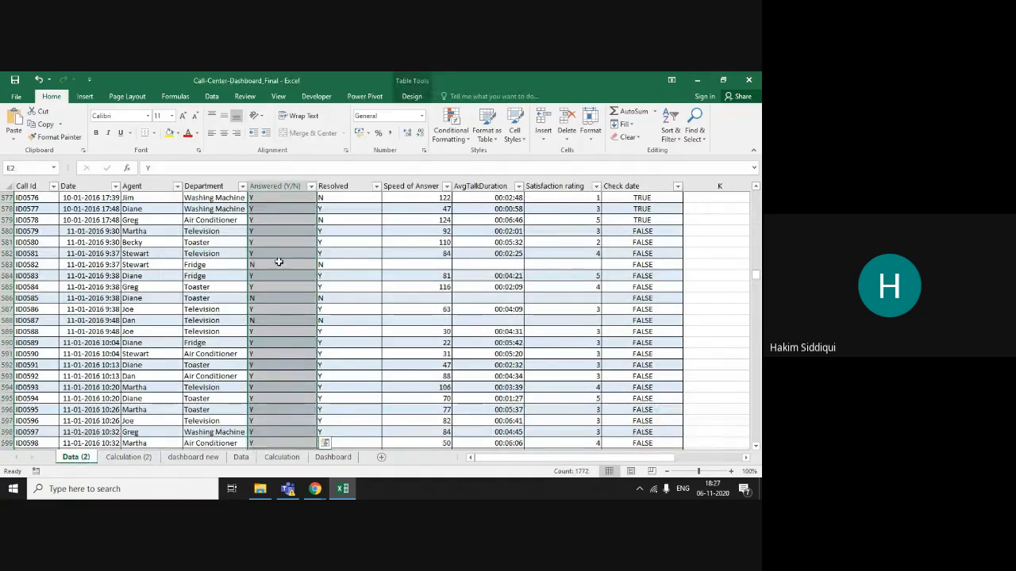
pyautogui.click(128, 457)
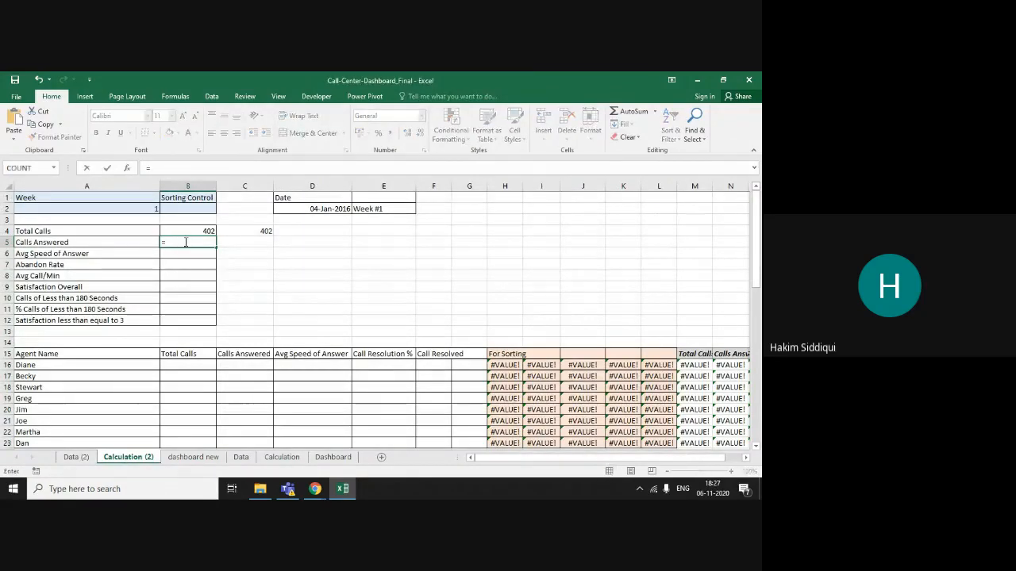
pyautogui.write('=sum')
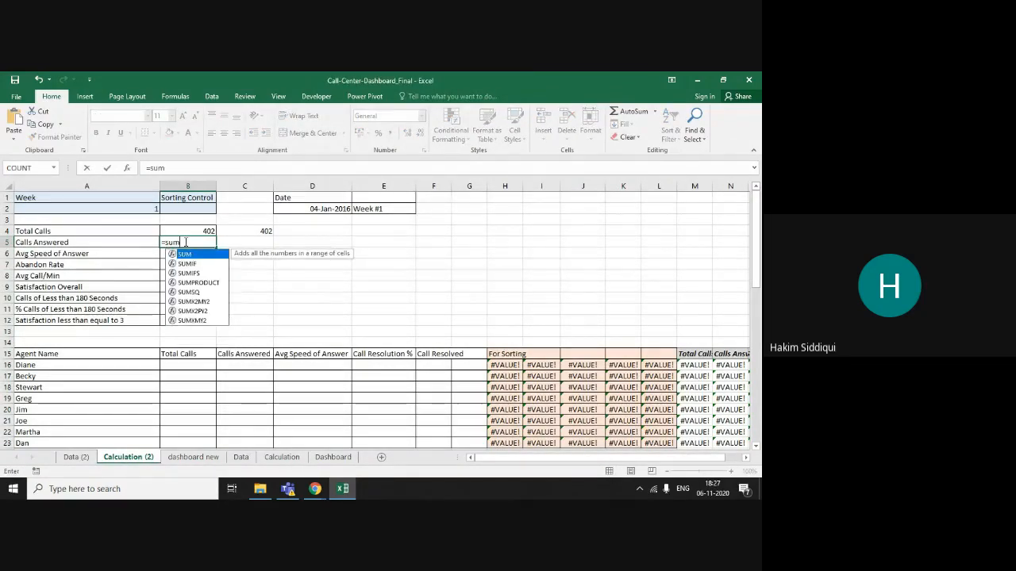
pyautogui.press('Down')
pyautogui.press('Down')
pyautogui.press('Down')
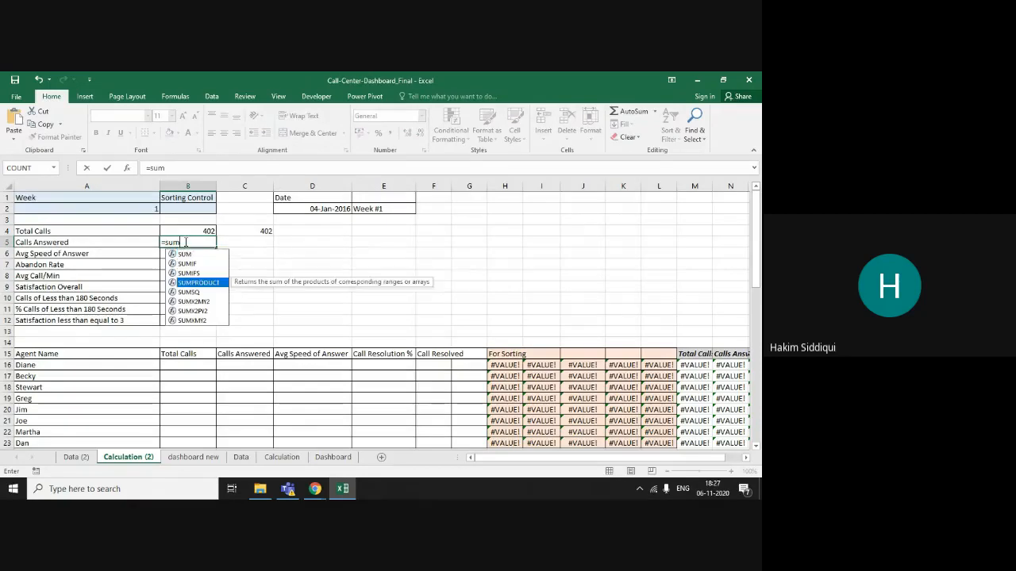
pyautogui.press('Tab')
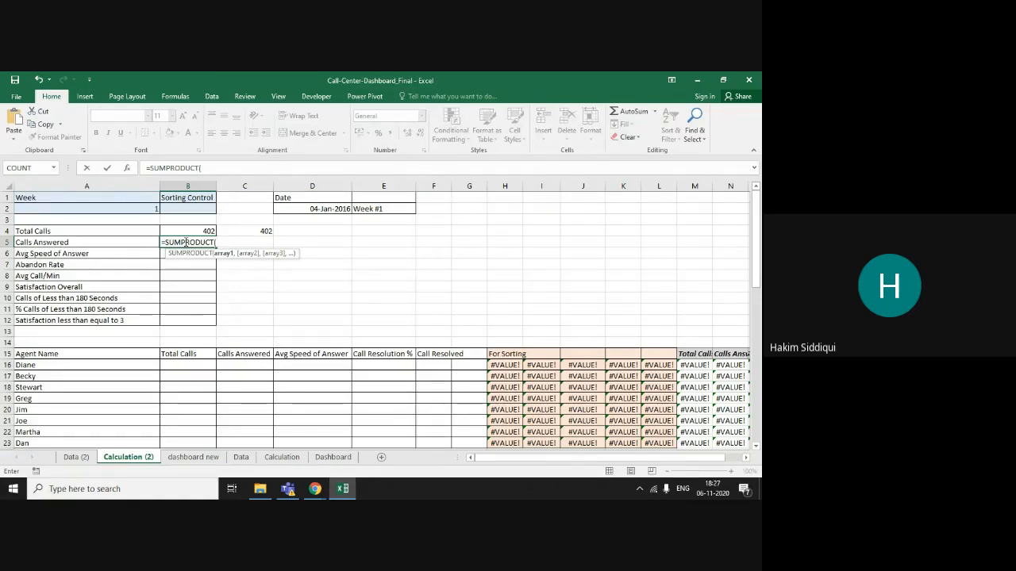
pyautogui.write('da')
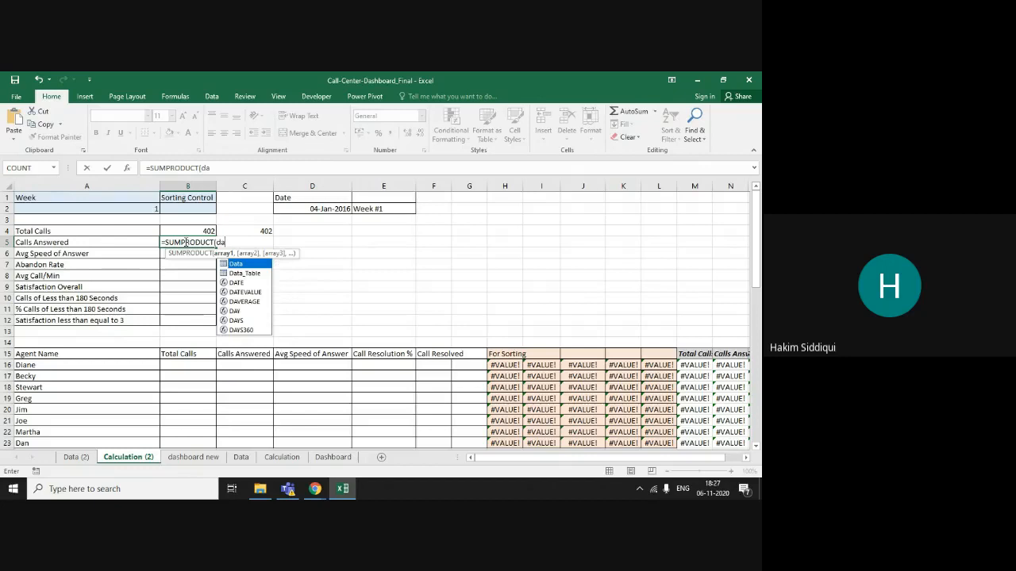
pyautogui.write('t')
pyautogui.press('Down')
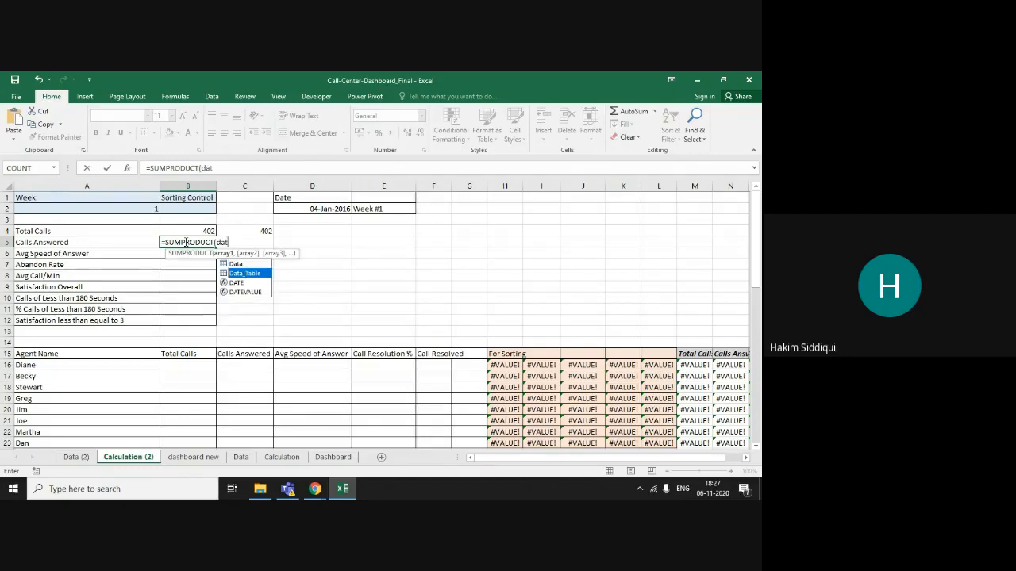
pyautogui.press('Tab')
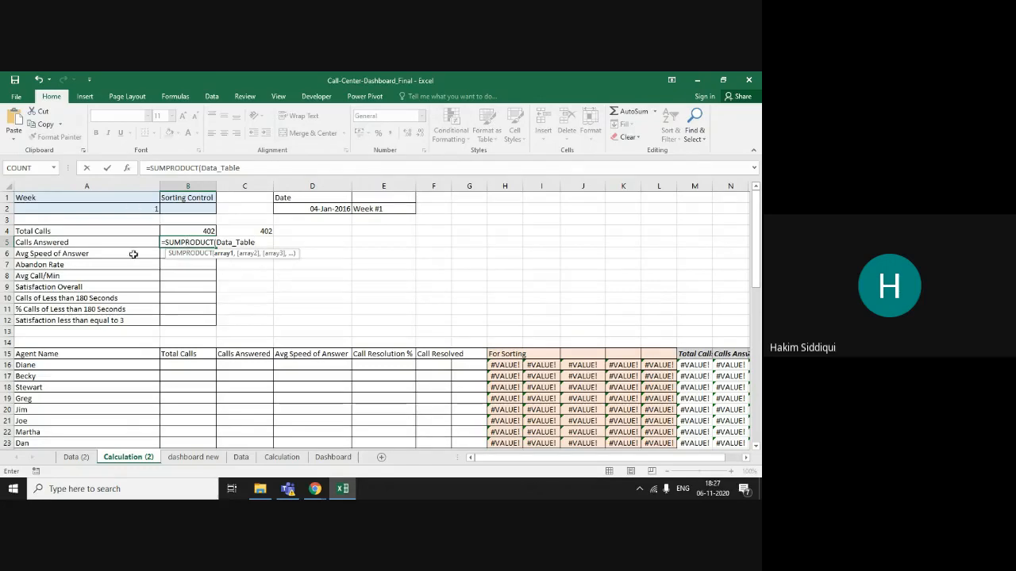
pyautogui.click(85, 457)
pyautogui.click(82, 460)
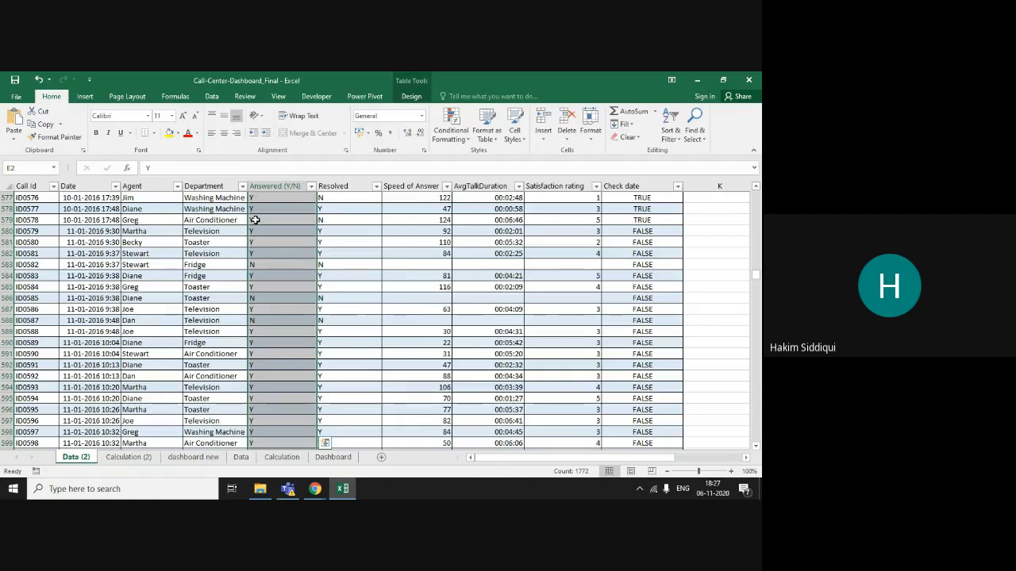
pyautogui.click(127, 457)
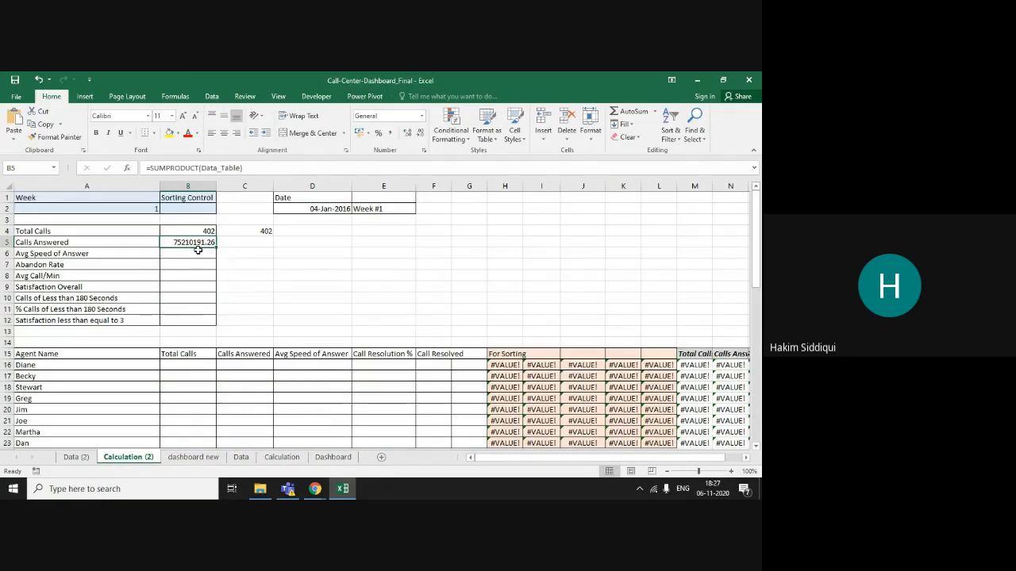
pyautogui.press('Delete')
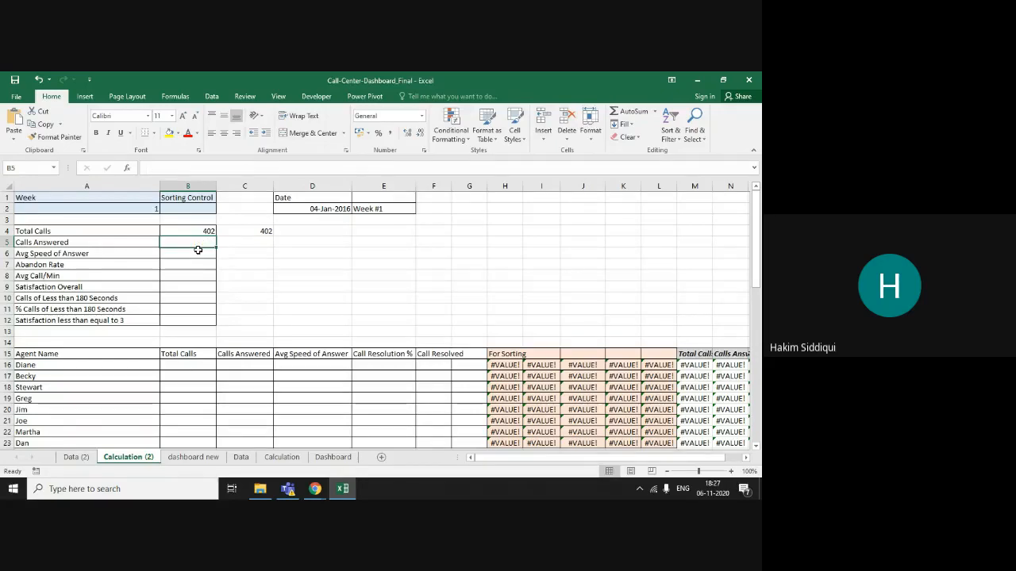
# Begin the Calls Answered formula in B5 with =SUMPRODUCT(Data_Table[Answered (Y/N)]="Y").
pyautogui.write('=su')
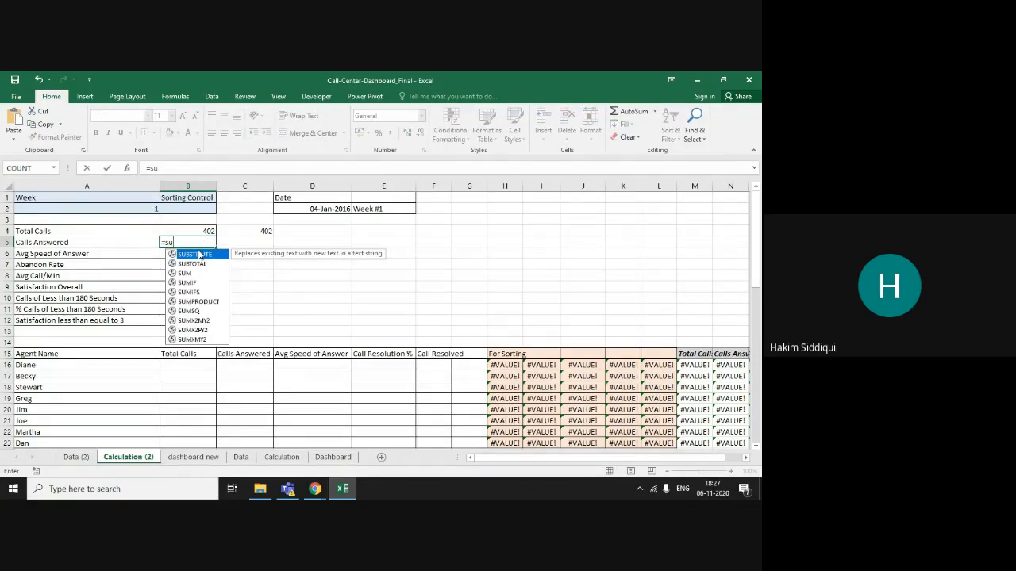
pyautogui.write('mp')
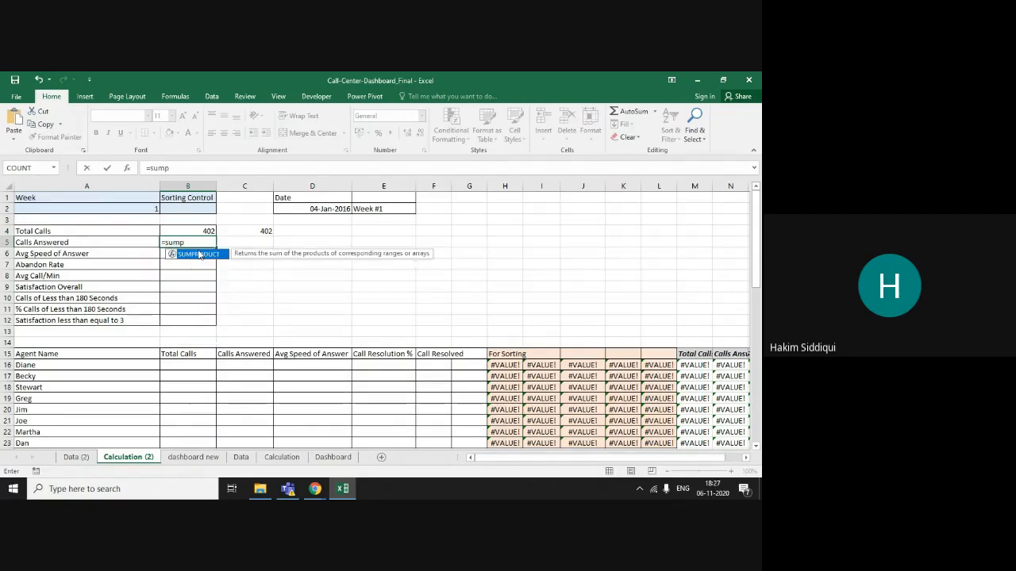
pyautogui.doubleClick(199, 254)
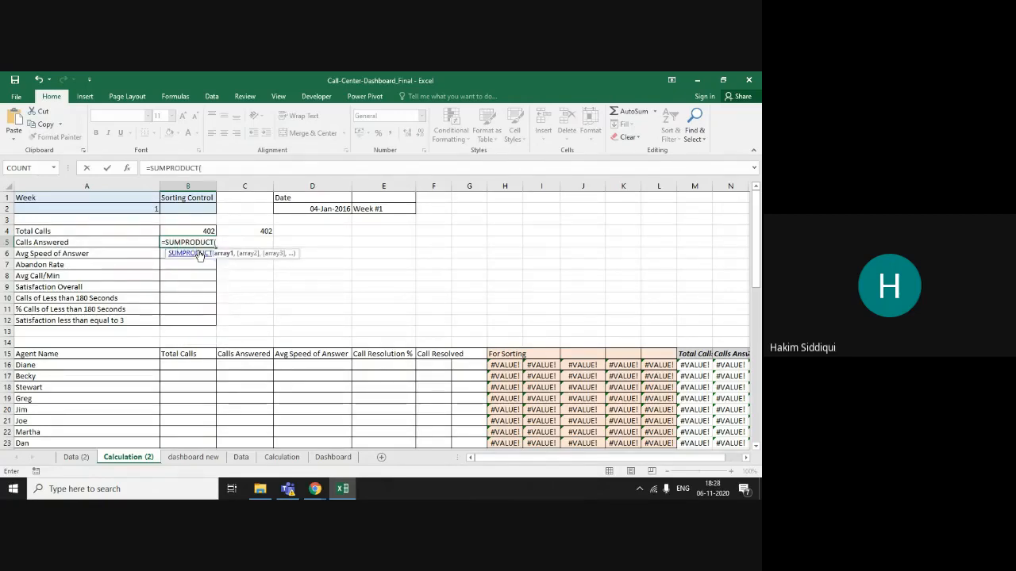
pyautogui.write('dat')
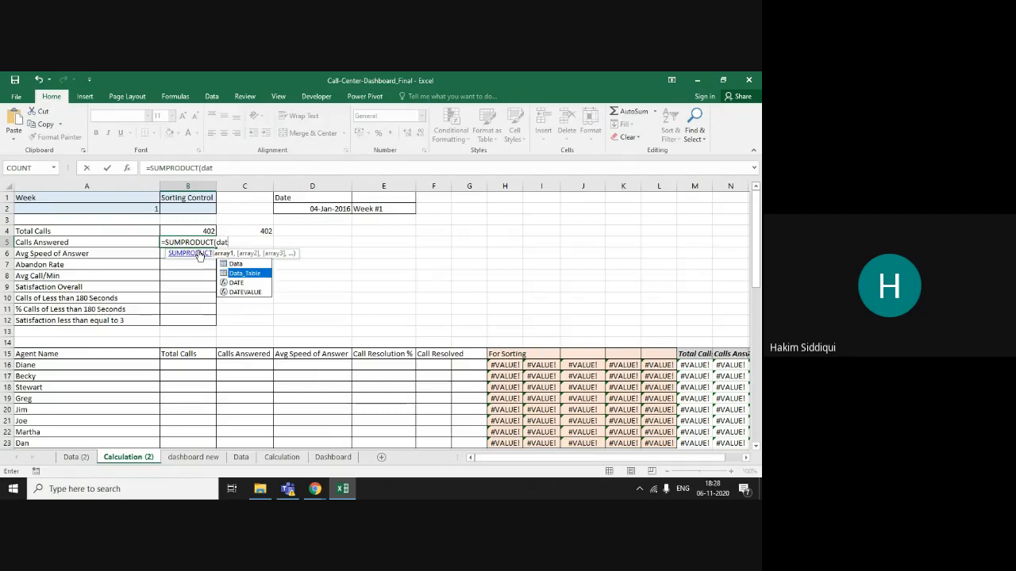
pyautogui.press('Tab')
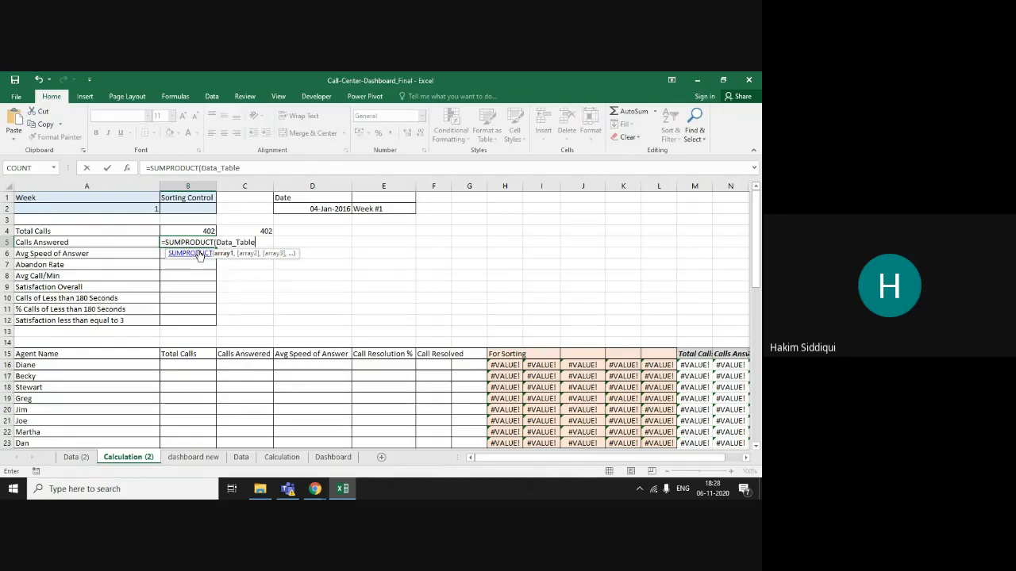
pyautogui.write('[')
pyautogui.press('Down')
pyautogui.press('Down')
pyautogui.press('Down')
pyautogui.press('Down')
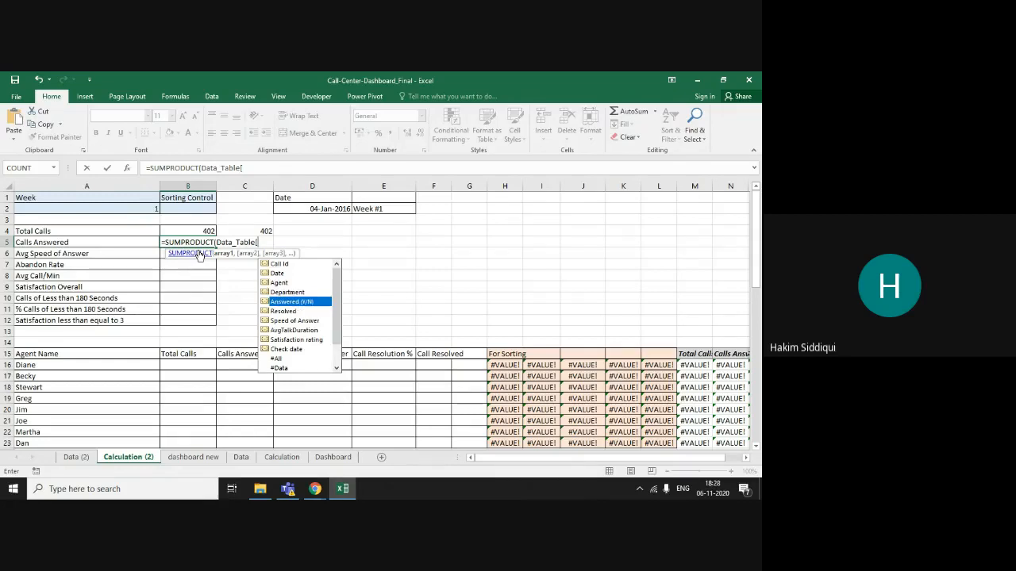
pyautogui.press('Tab')
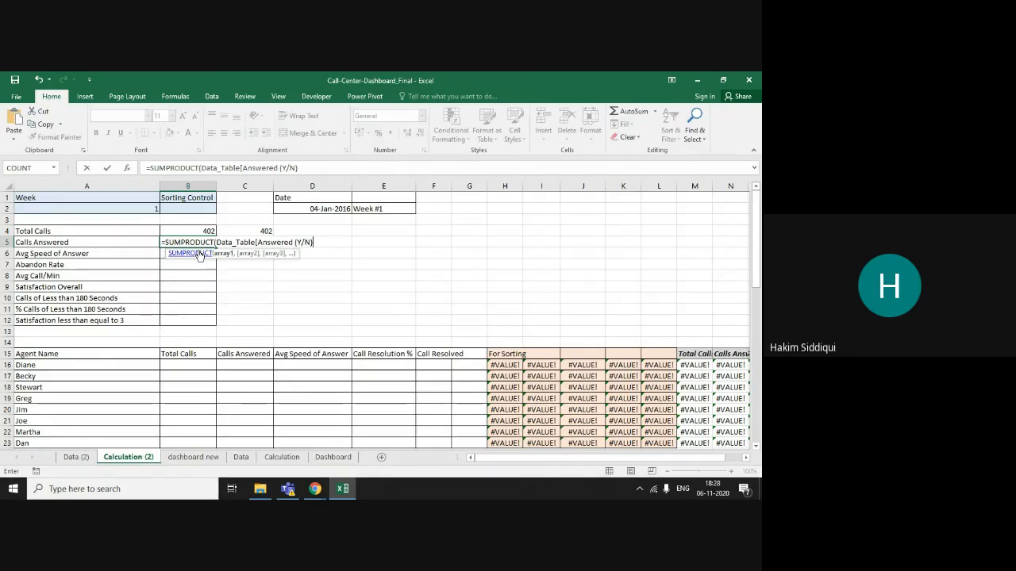
pyautogui.write(']="Y')
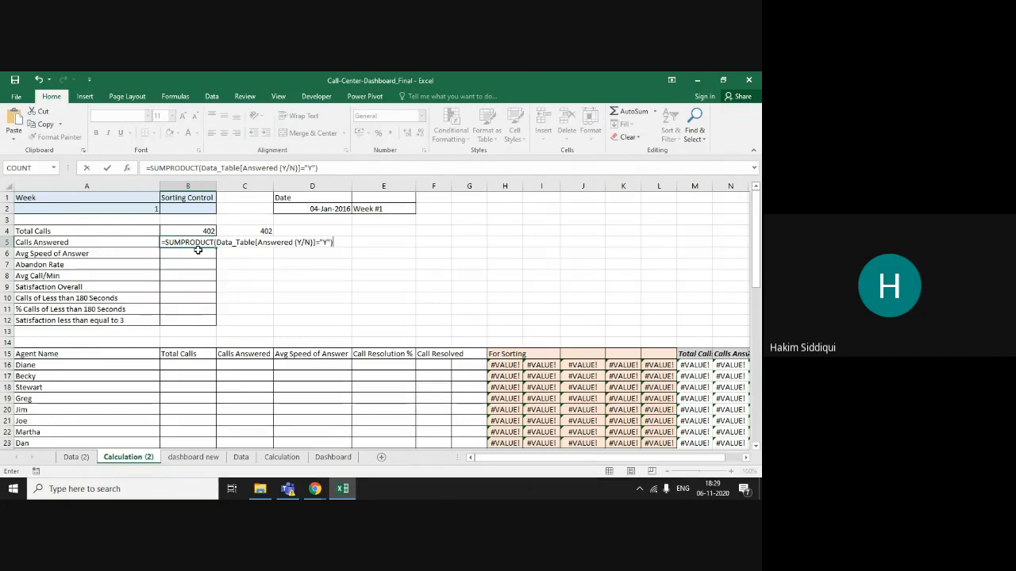
# Extend the Calls Answered formula in B5 with a multiplication by a second condition that references Data_Table[Check date].
pyautogui.write('*')
pyautogui.write('(dat')
pyautogui.press('Down')
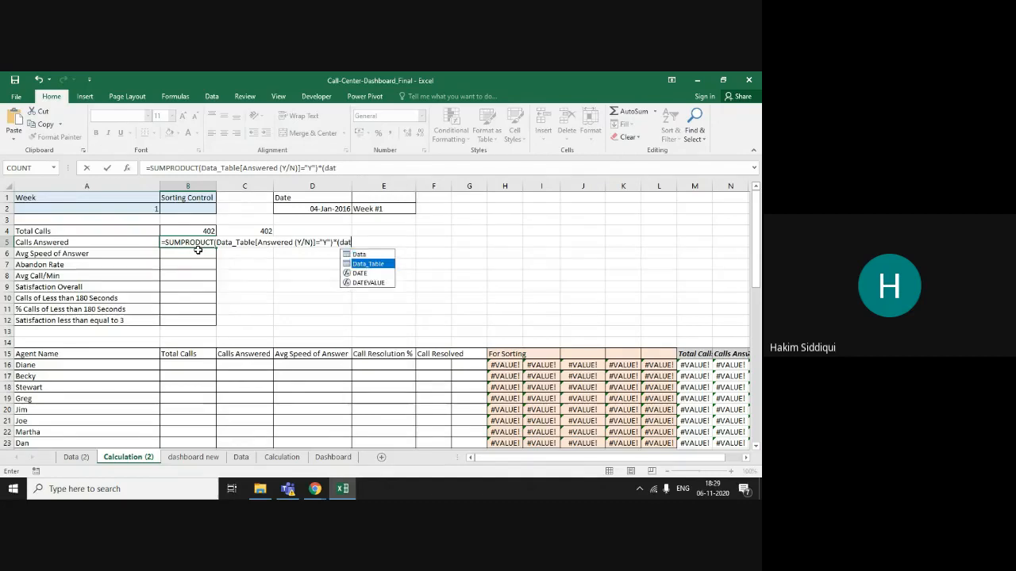
pyautogui.press('Tab')
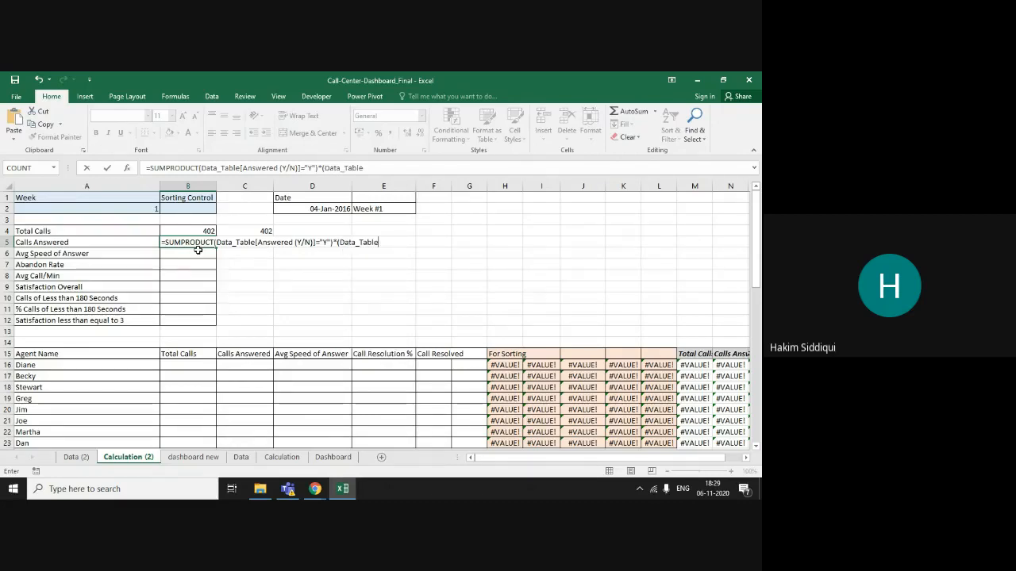
pyautogui.write('[')
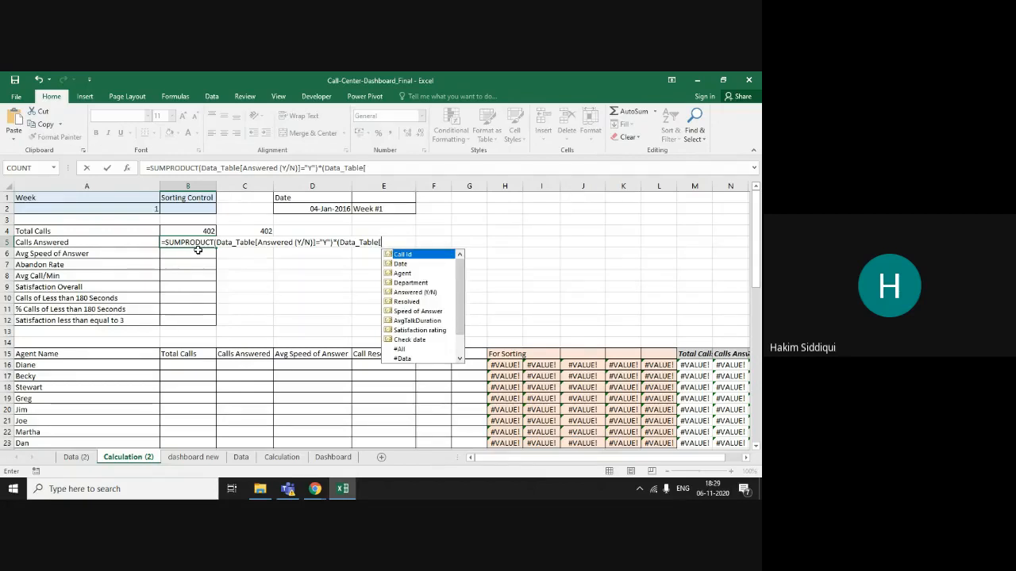
pyautogui.press('Down')
pyautogui.press('Down')
pyautogui.press('Down')
pyautogui.press('Down')
pyautogui.press('Down')
pyautogui.press('Down')
pyautogui.press('Down')
pyautogui.press('Down')
pyautogui.press('Down')
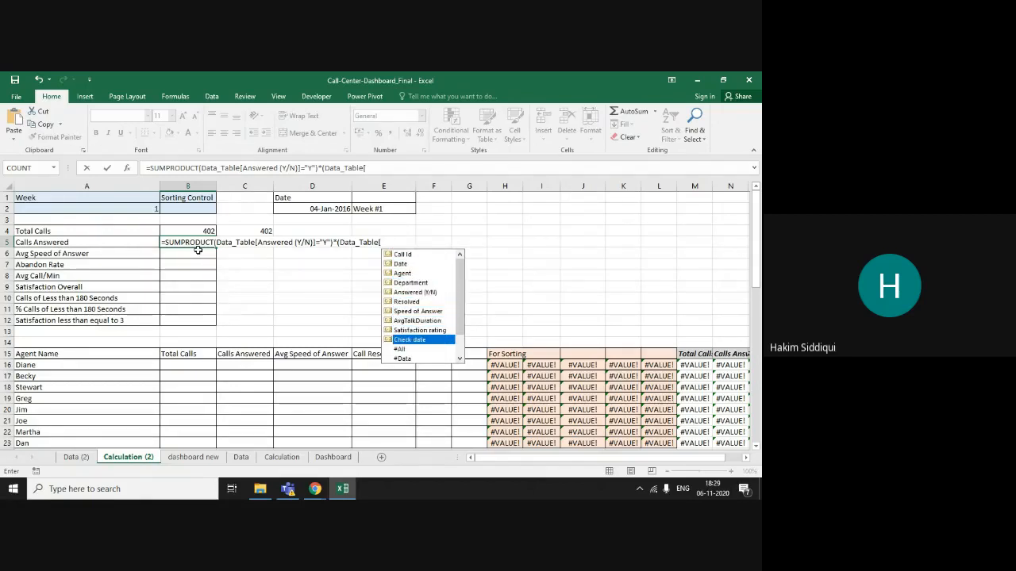
pyautogui.press('Tab')
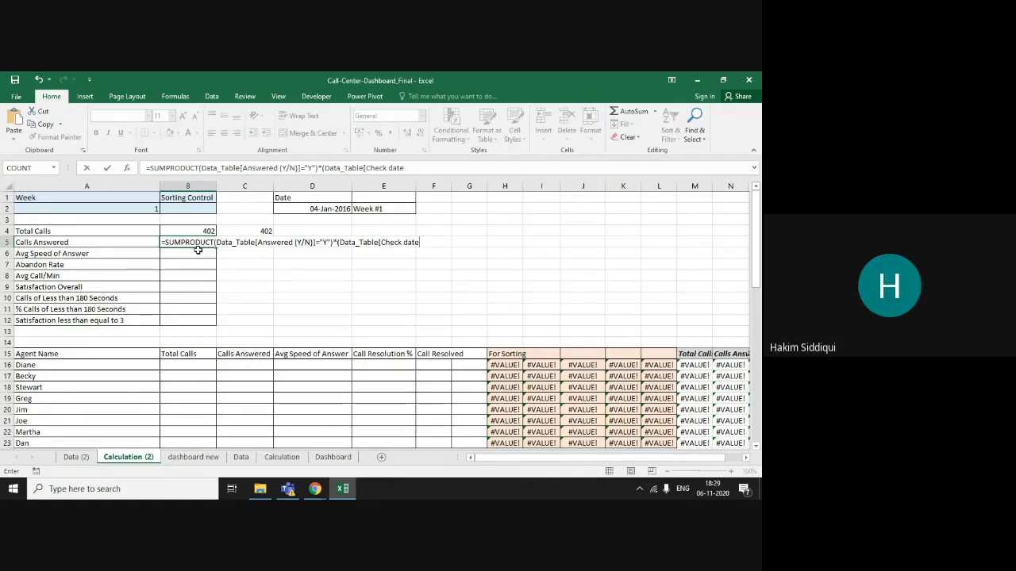
# Complete the Check date condition in B5 with ,TRUE) and try to enter the formula.
pyautogui.write('],t')
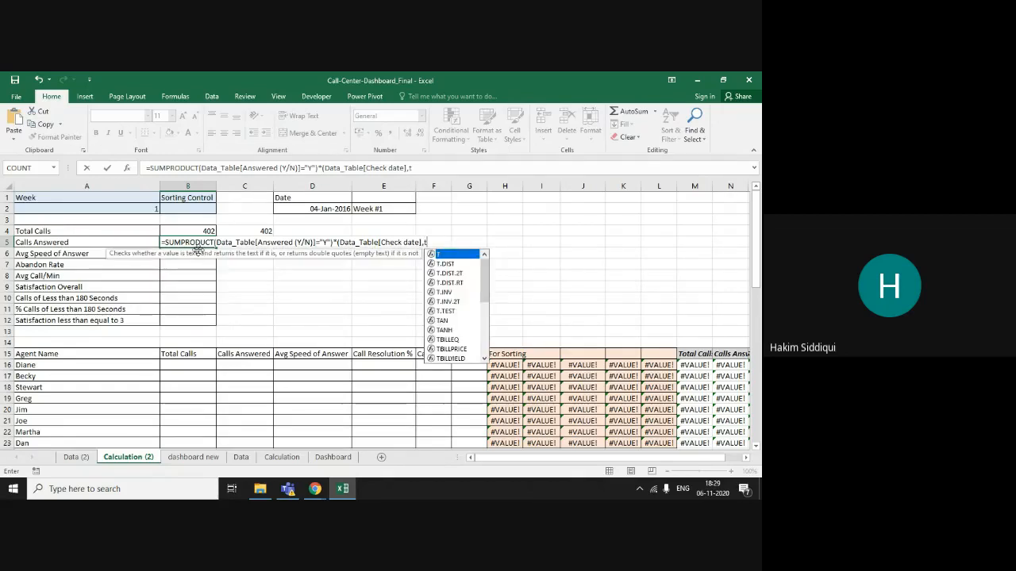
pyautogui.write('ru')
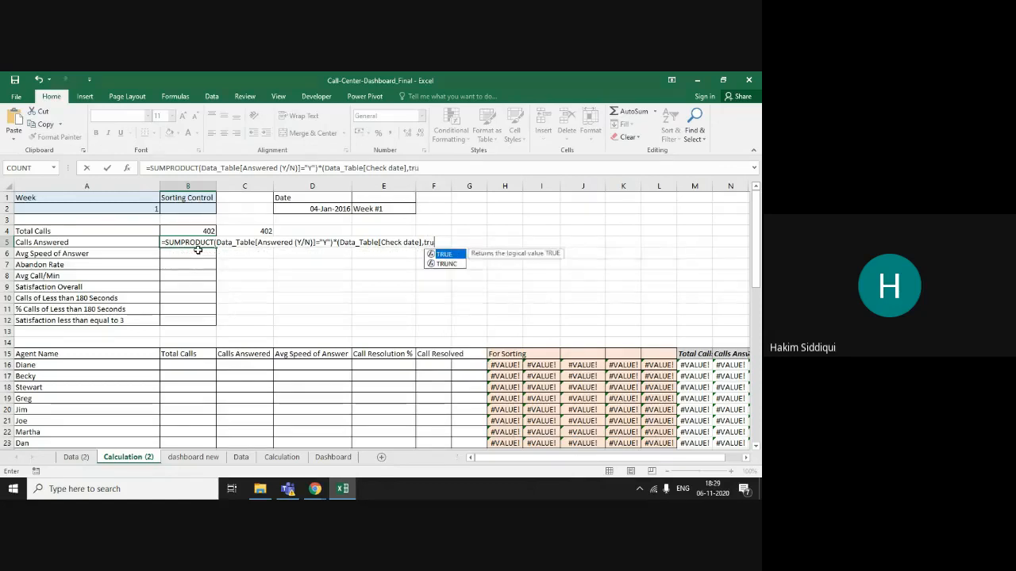
pyautogui.press('Tab')
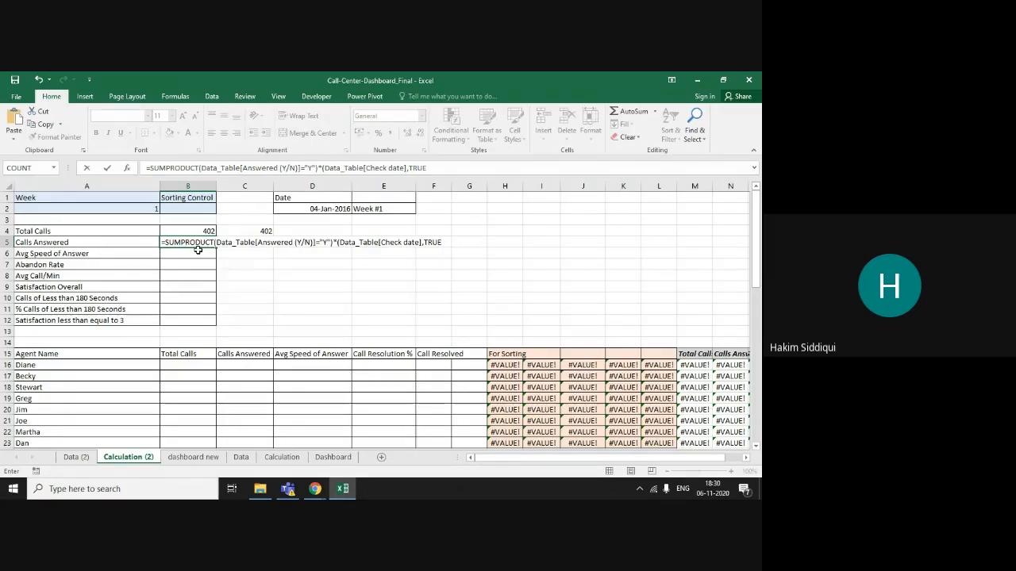
pyautogui.write(')')
pyautogui.write(')')
pyautogui.press('Return')
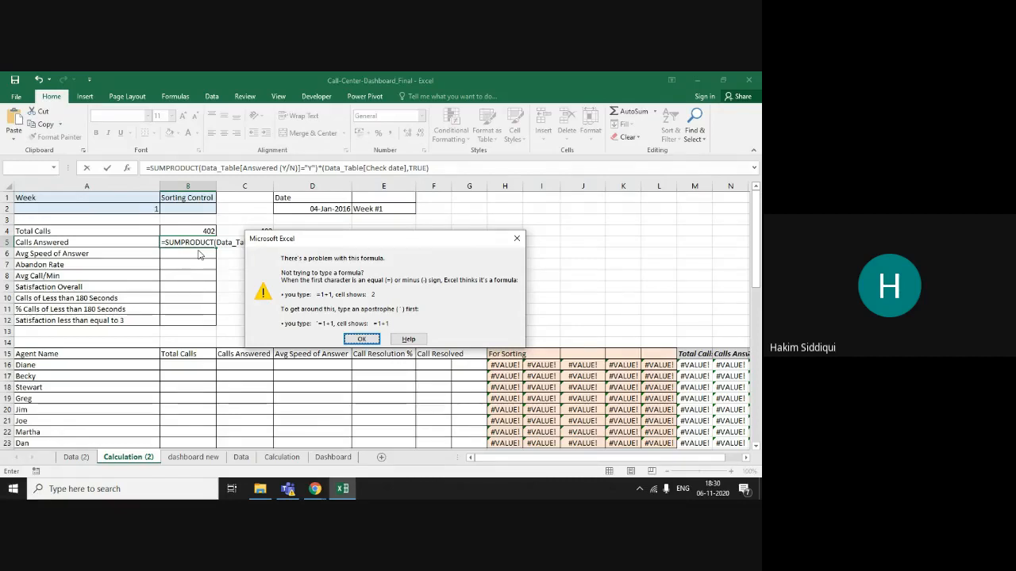
pyautogui.press('Return')
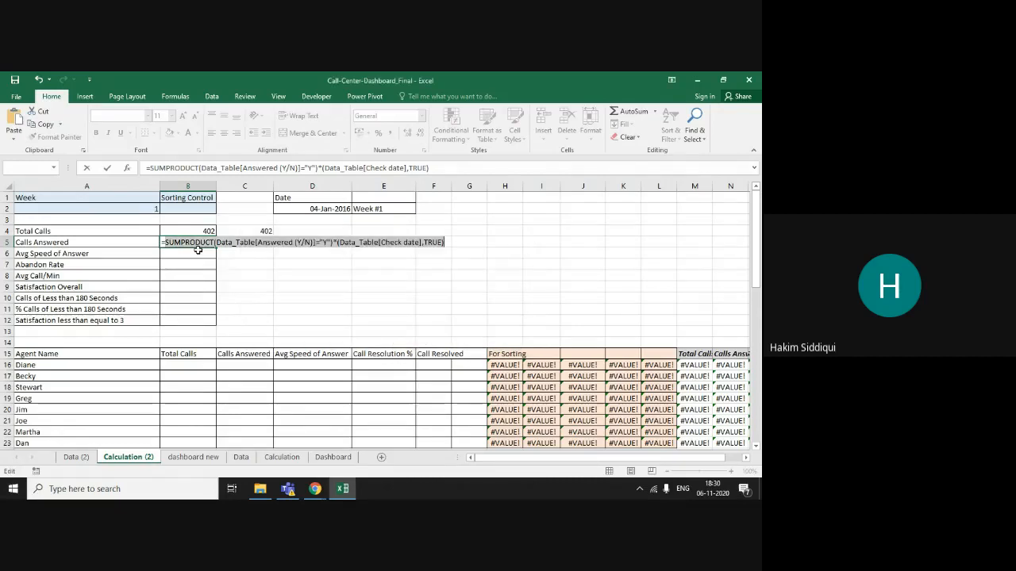
# Remove the ,TRUE) ending from the Calls Answered formula in B5 and put an equals sign after Data_Table[Check date].
pyautogui.click(423, 242)
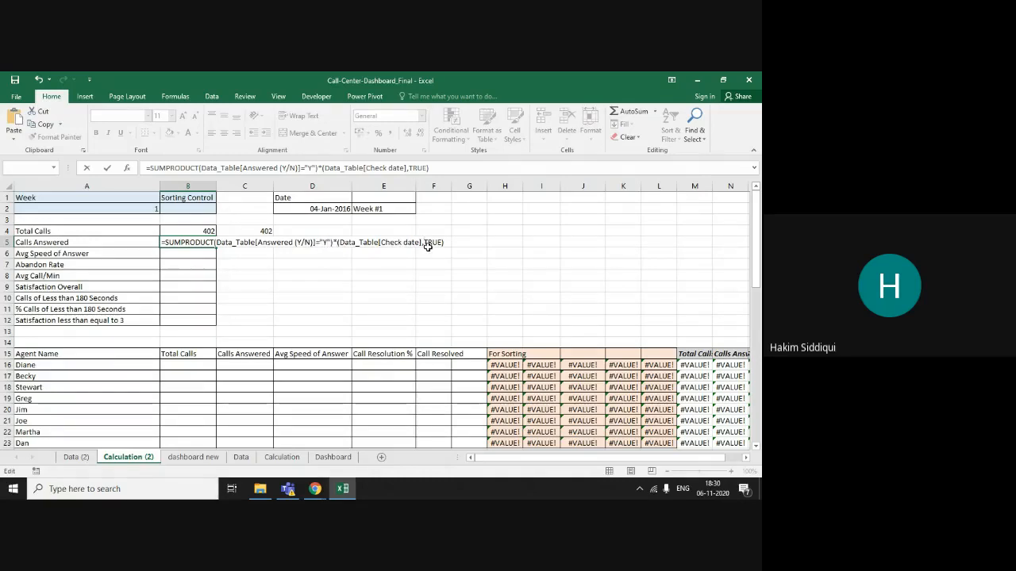
pyautogui.press('BackSpace')
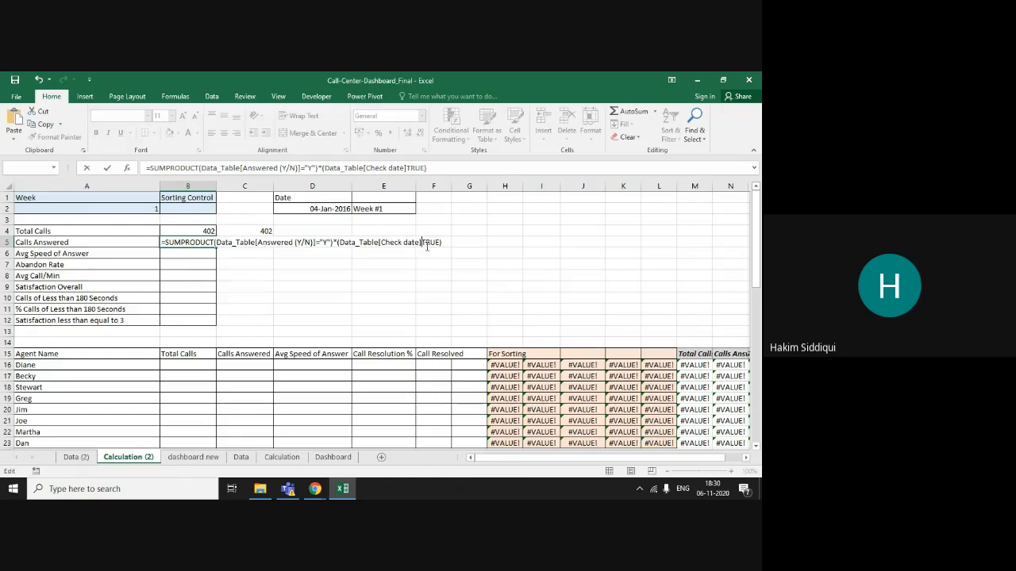
pyautogui.write('=')
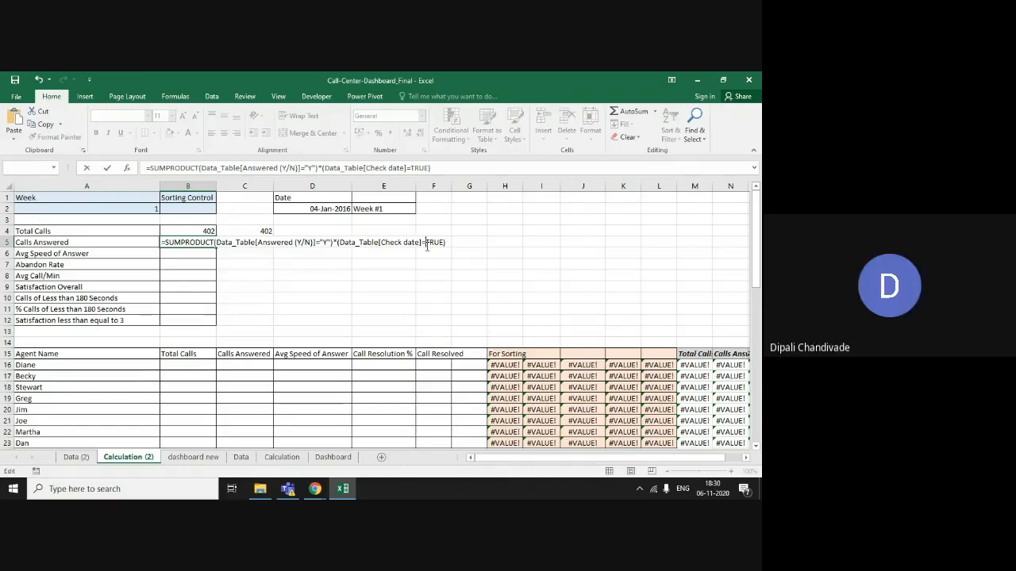
pyautogui.press('BackSpace')
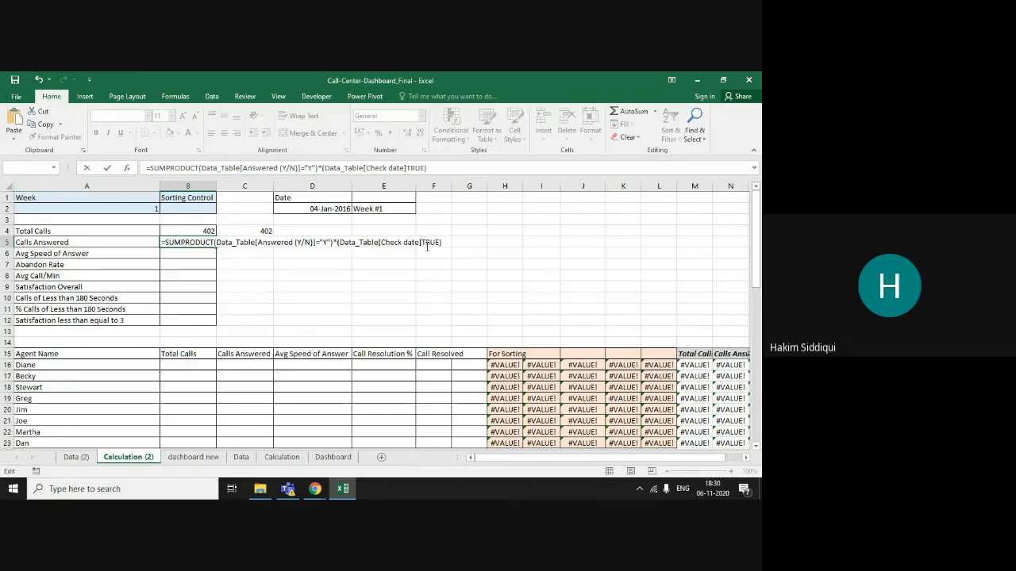
pyautogui.press('Delete')
pyautogui.press('Delete')
pyautogui.press('Delete')
pyautogui.press('Delete')
pyautogui.write('=')
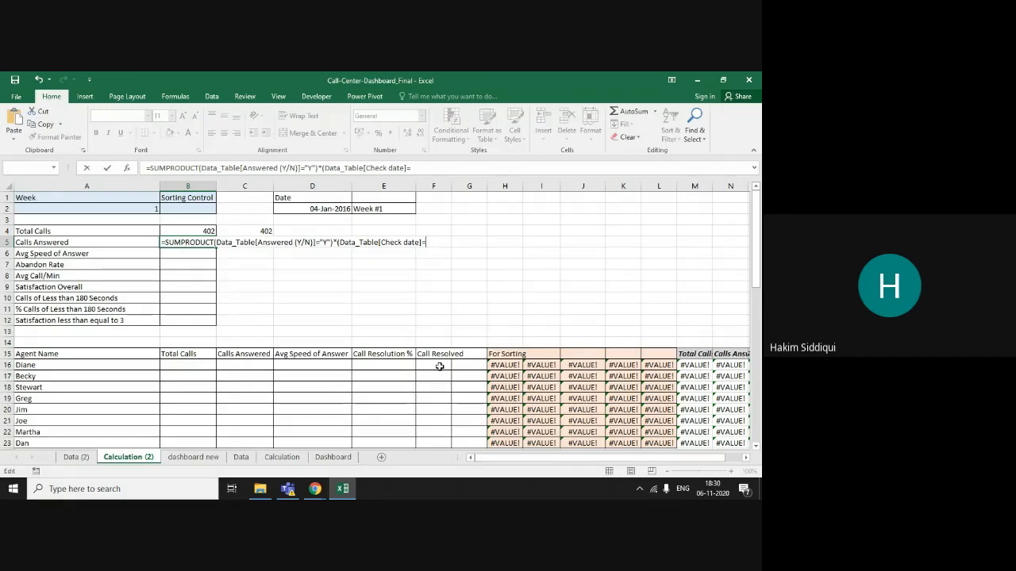
# Complete the Check date condition in B5 with TRUE and a closing parenthesis.
pyautogui.write('tr')
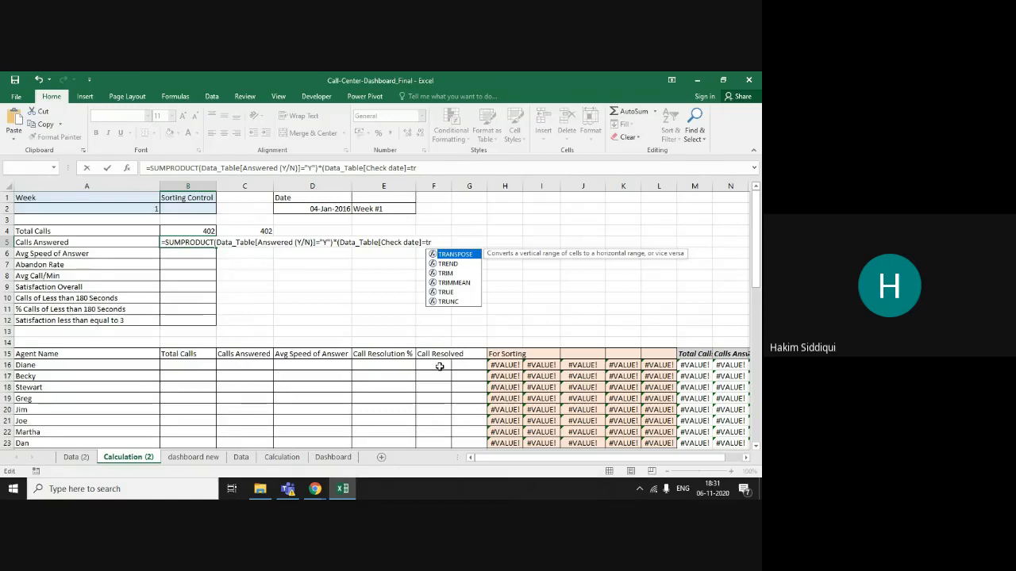
pyautogui.write('ue')
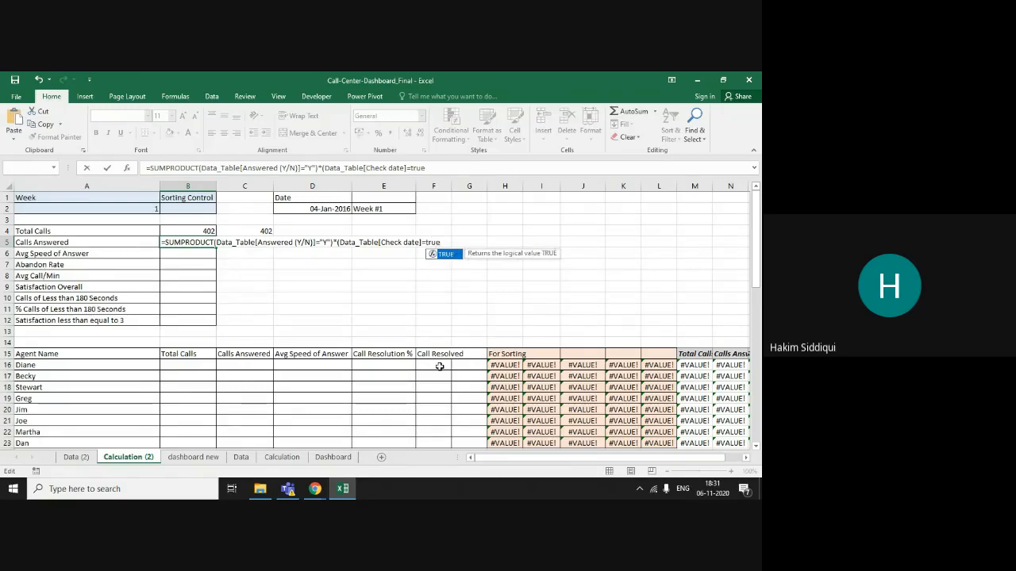
pyautogui.press('Tab')
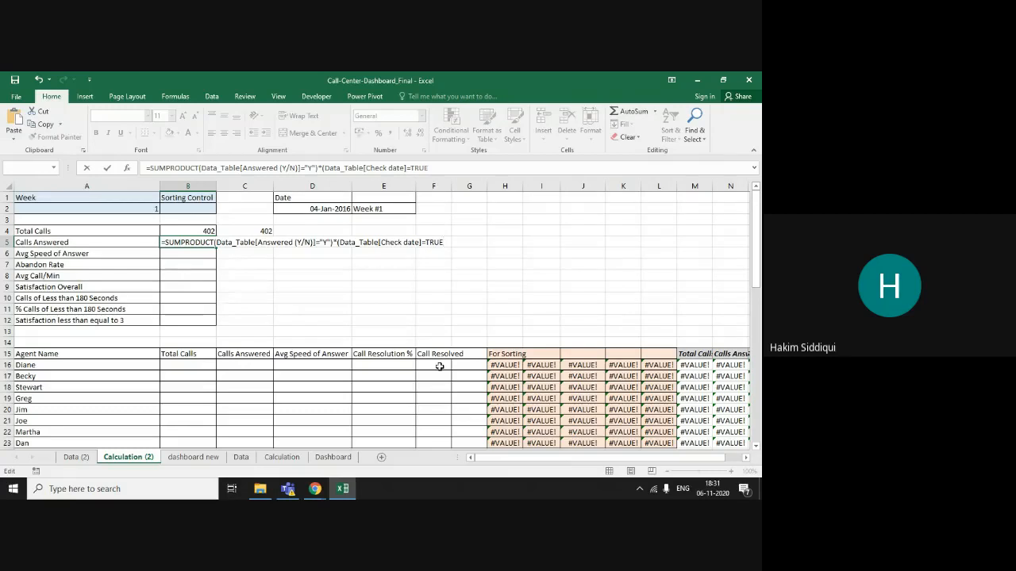
pyautogui.write(')')
pyautogui.press('BackSpace')
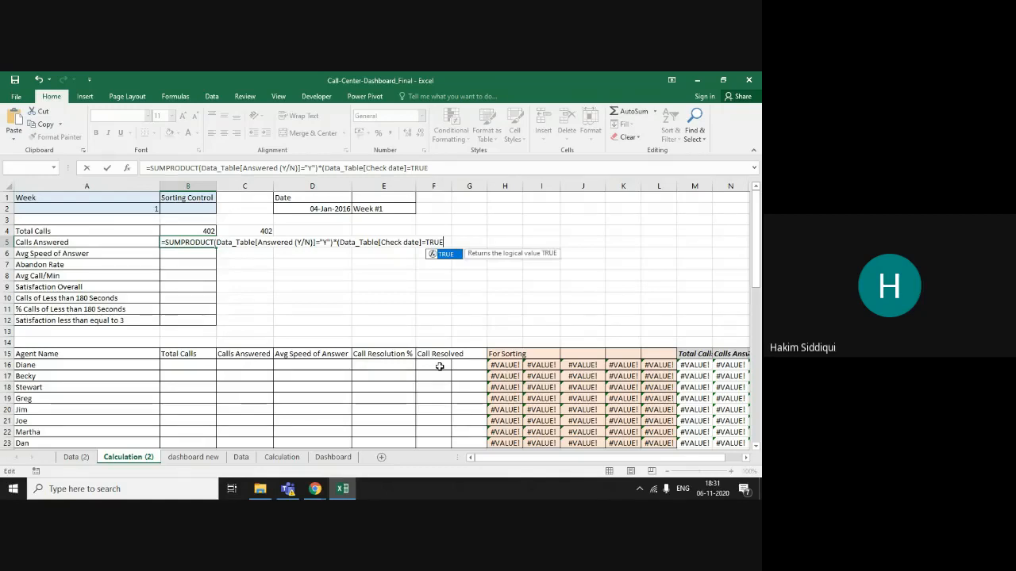
pyautogui.write(')')
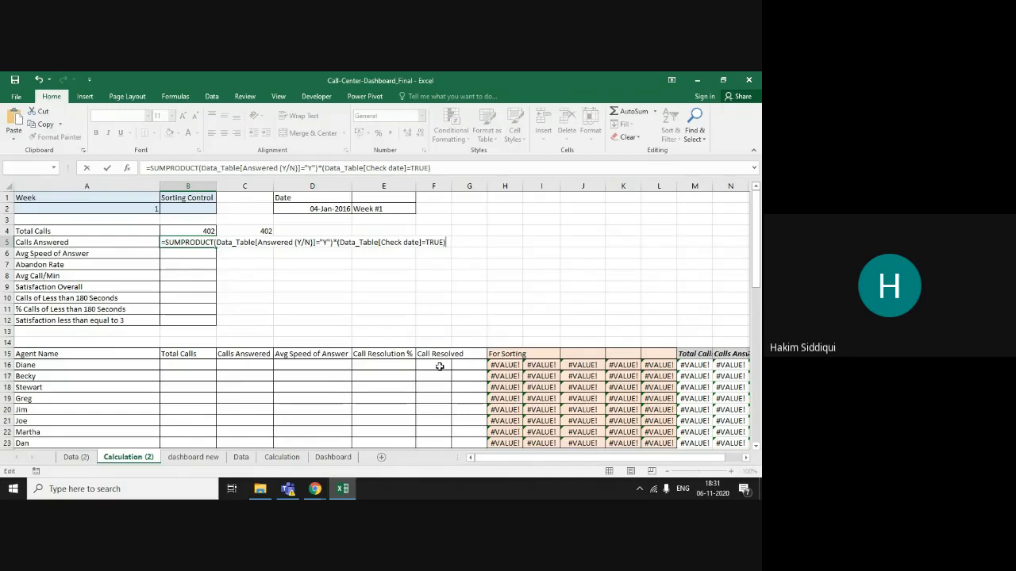
# Enclose both conditions in their own parentheses and enter the B5 formula =SUMPRODUCT((Data_Table[Answered (Y/N)]="Y")*(Data_Table[Check date]=TRUE)).
pyautogui.write(')')
pyautogui.click(214, 242)
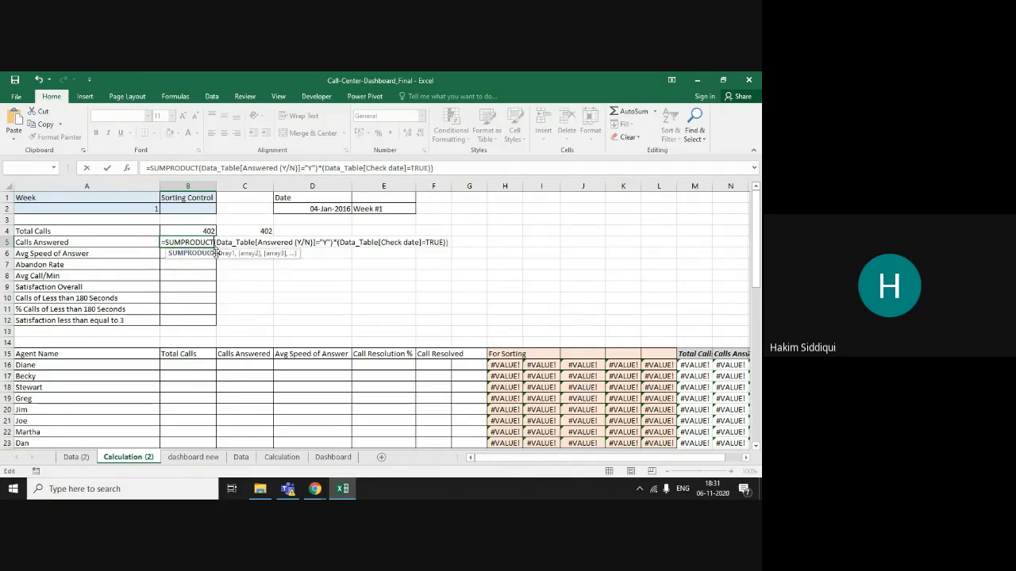
pyautogui.write('(')
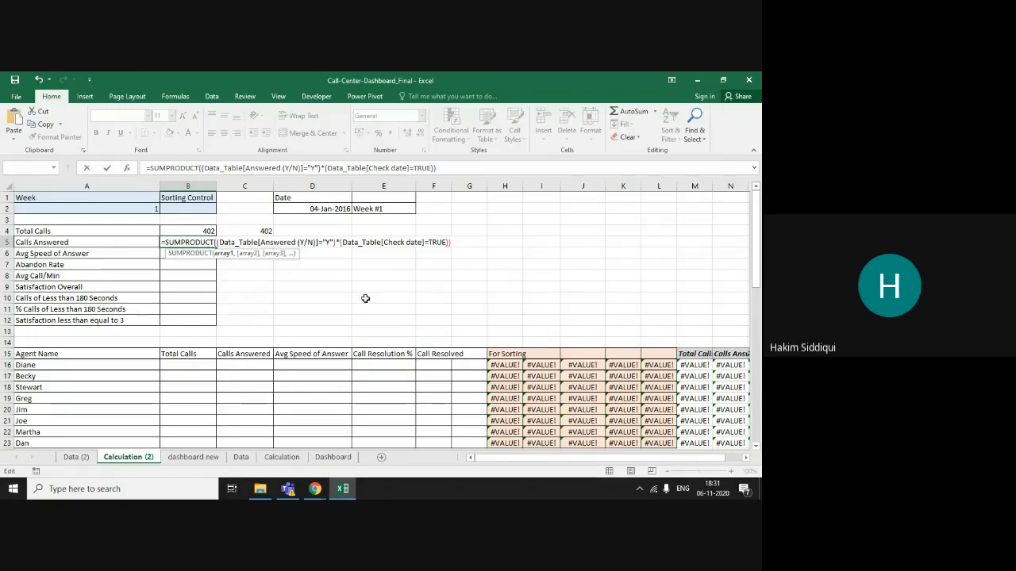
pyautogui.click(456, 245)
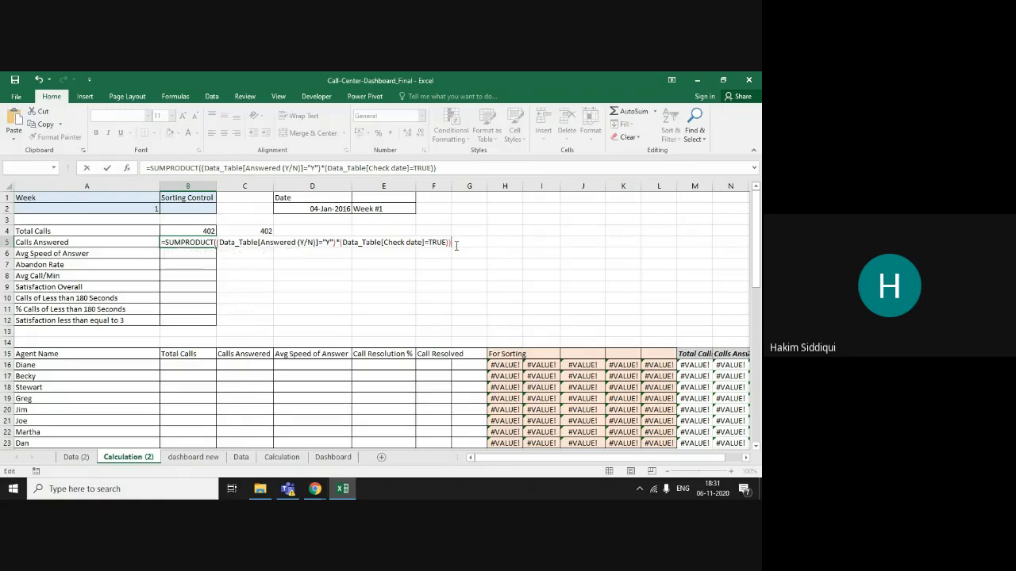
pyautogui.press('BackSpace')
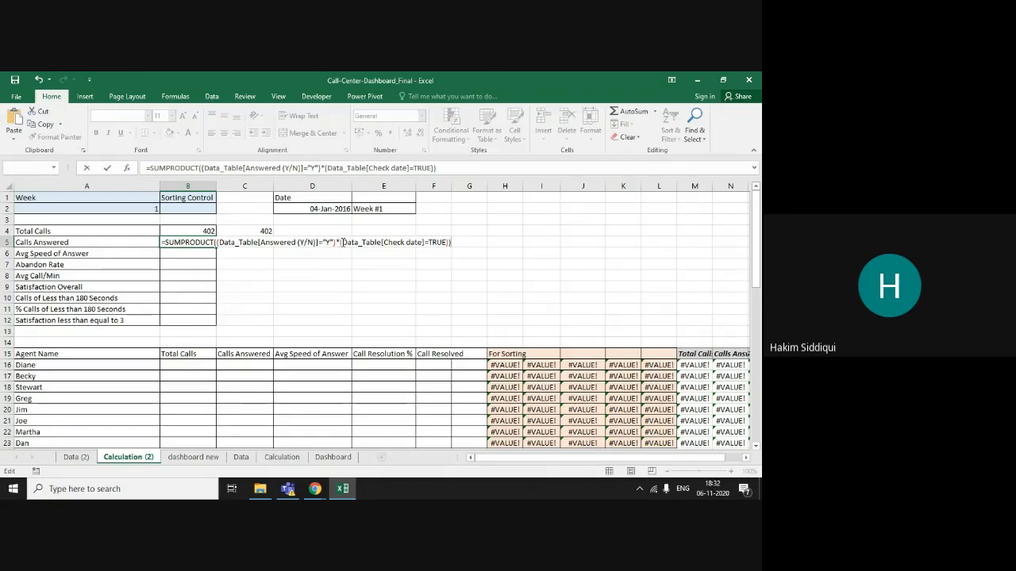
pyautogui.moveTo(339, 242); pyautogui.dragTo(450, 242)
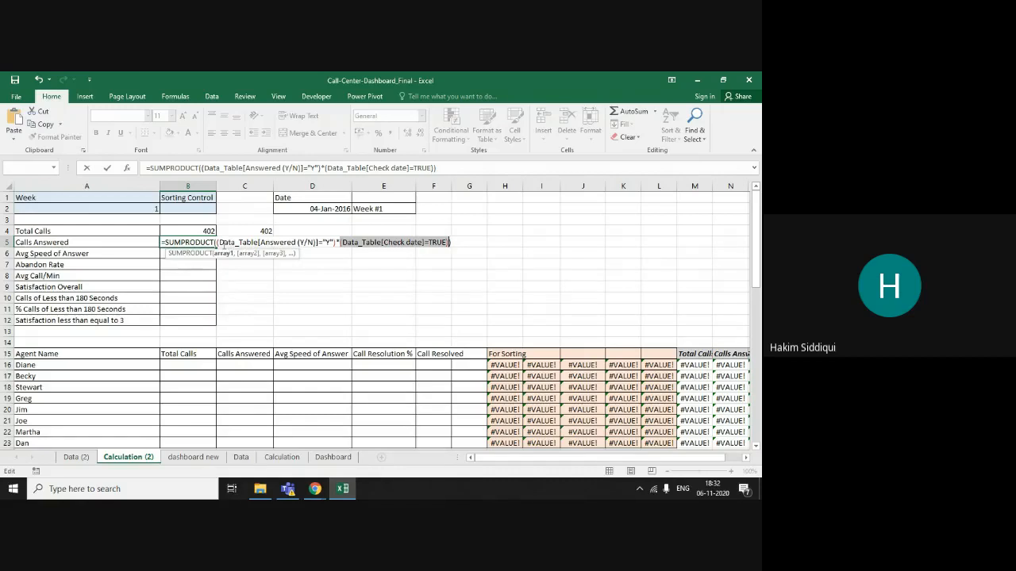
pyautogui.moveTo(219, 242); pyautogui.dragTo(336, 247)
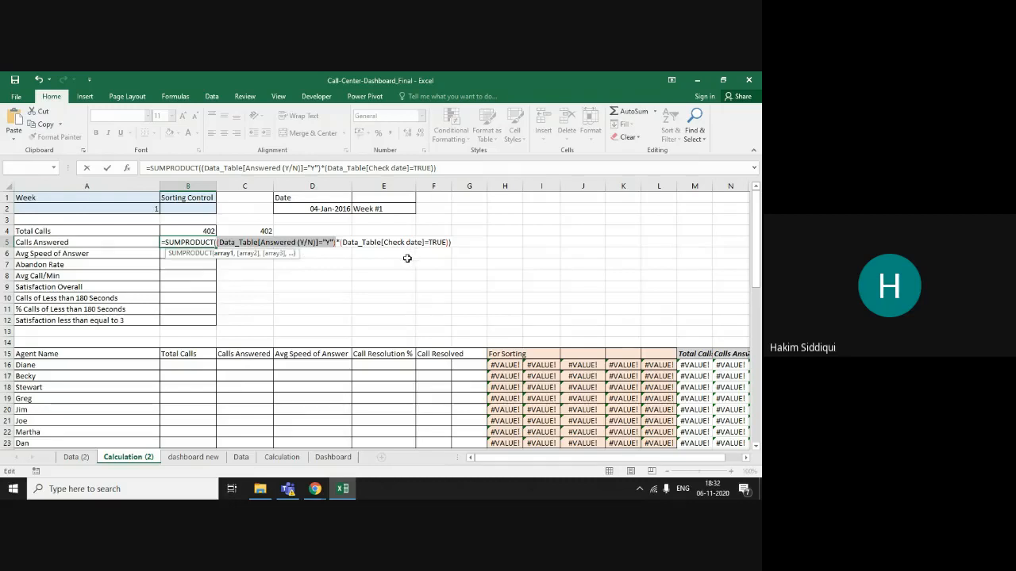
pyautogui.click(214, 243)
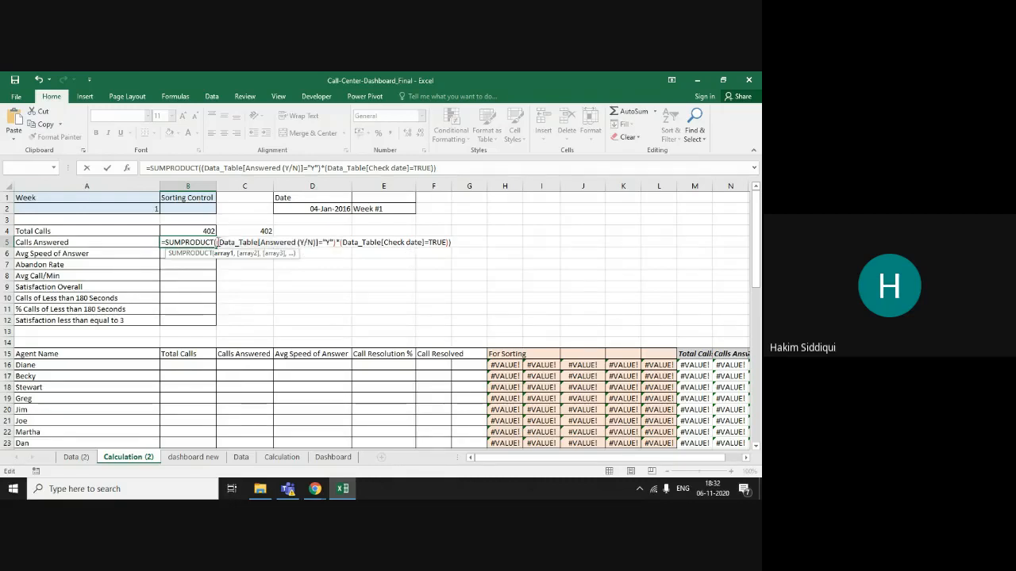
pyautogui.click(453, 242)
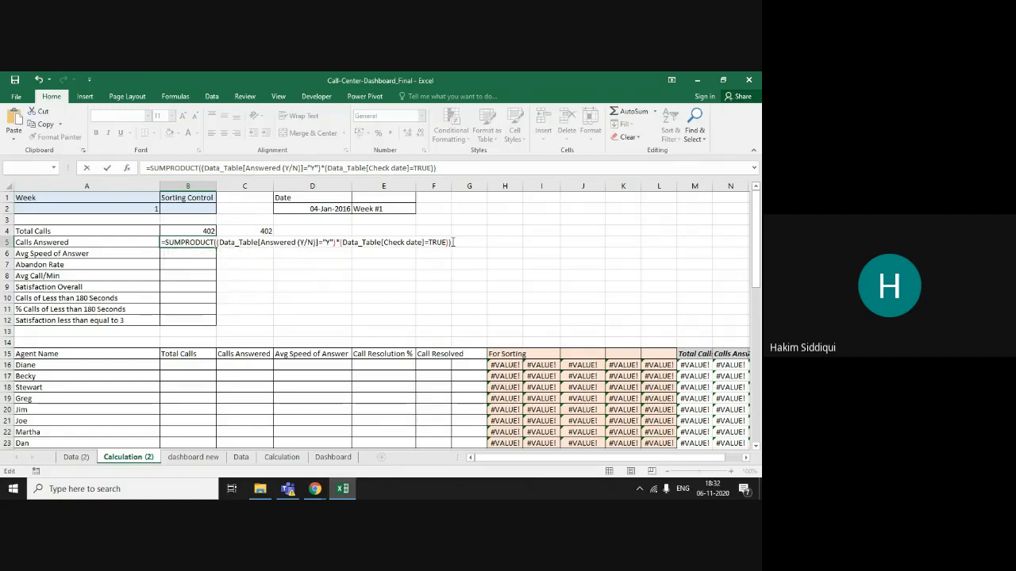
pyautogui.press('Return')
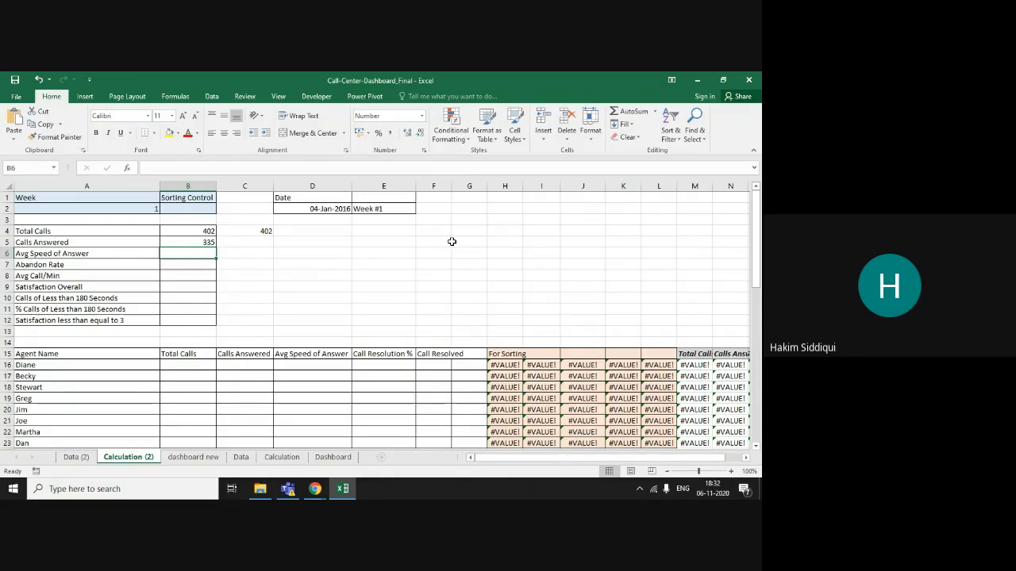
pyautogui.press('Up')
pyautogui.press('Right')
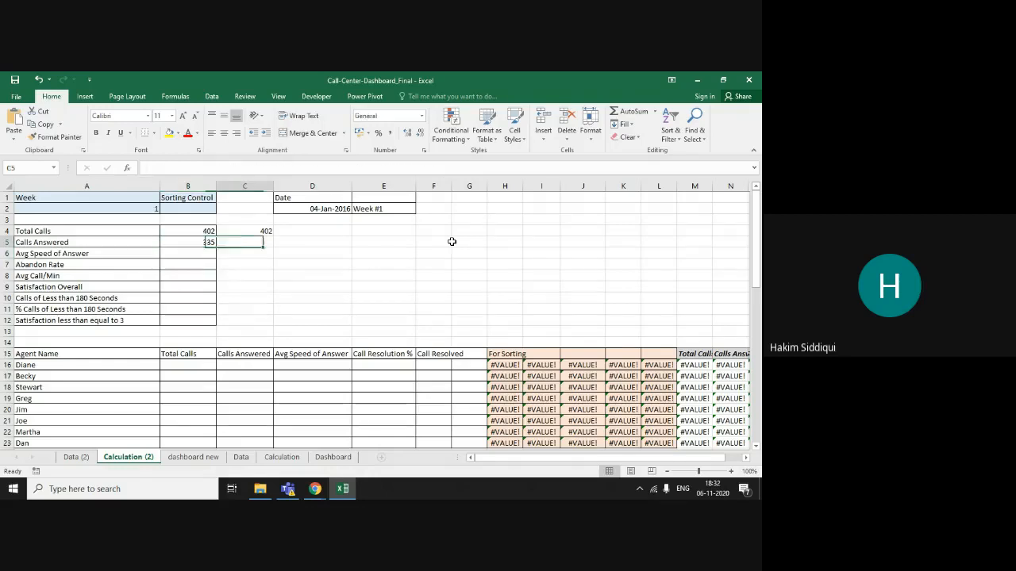
pyautogui.press('Right')
pyautogui.press('Up')
pyautogui.press('Left')
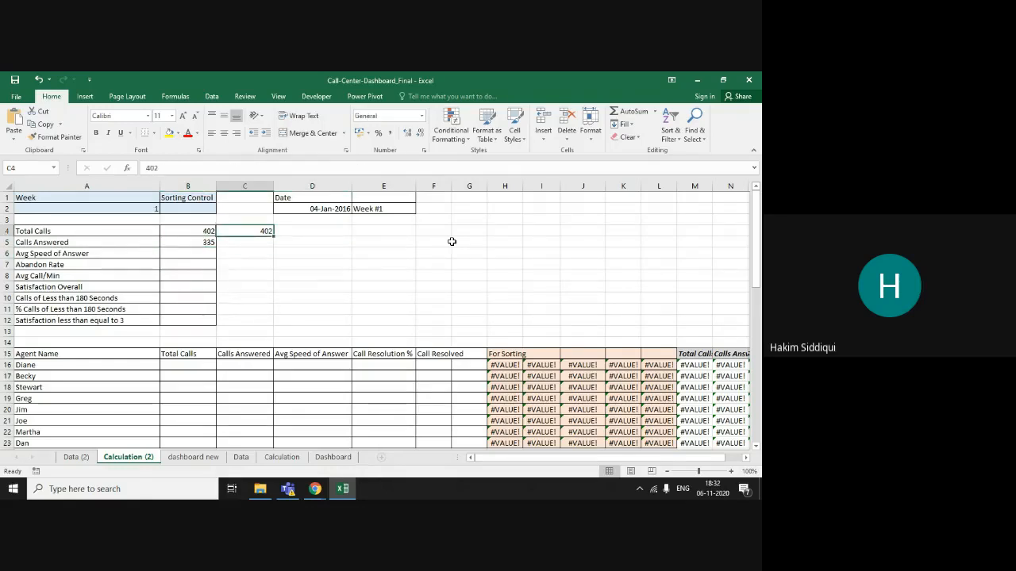
# Filter the Answered (Y/N) column on the Data (2) sheet to show only Y records.
pyautogui.click(75, 457)
pyautogui.scroll(5, 680, 318)
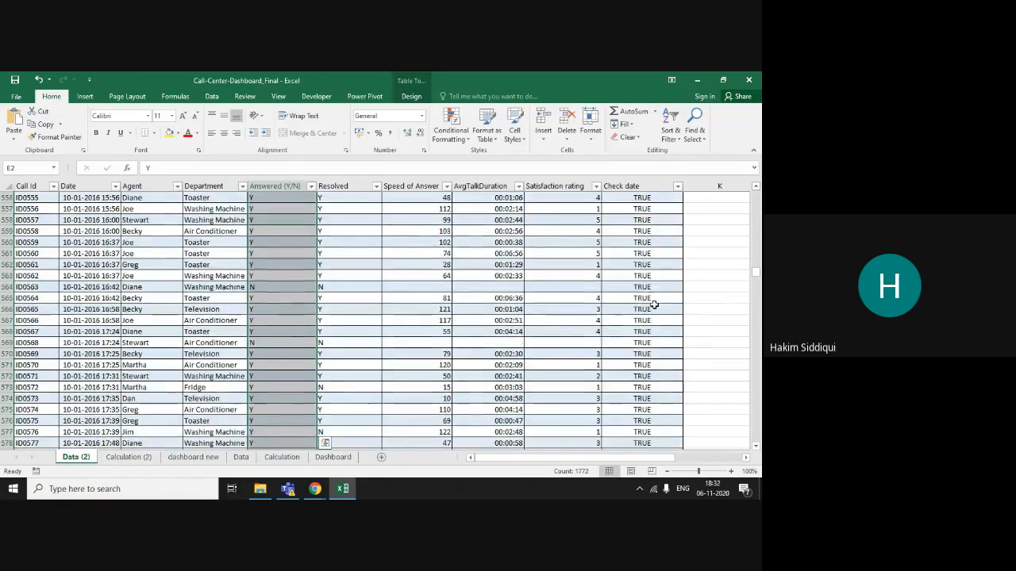
pyautogui.click(677, 186)
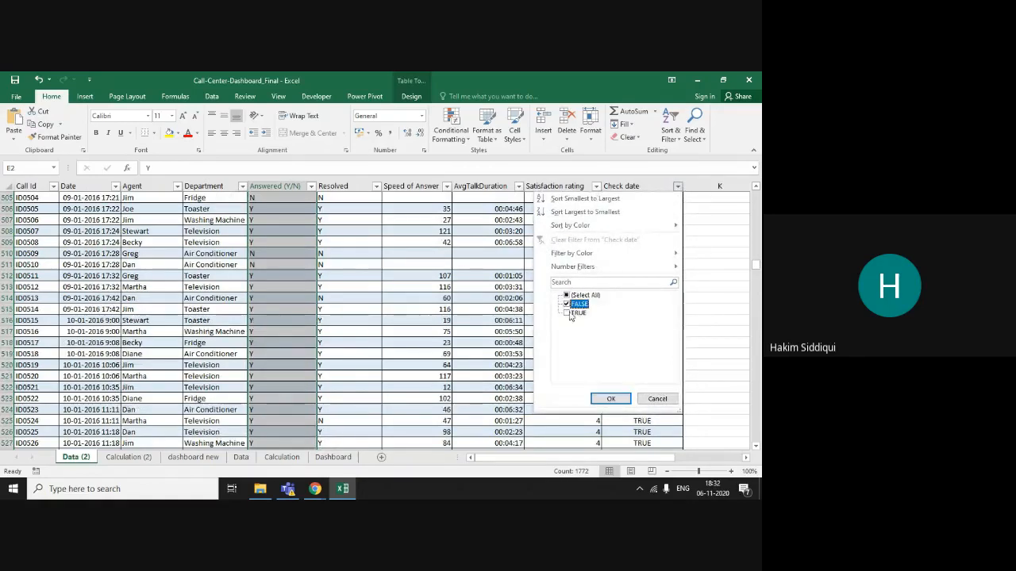
pyautogui.click(610, 399)
pyautogui.scroll(20, 574, 379)
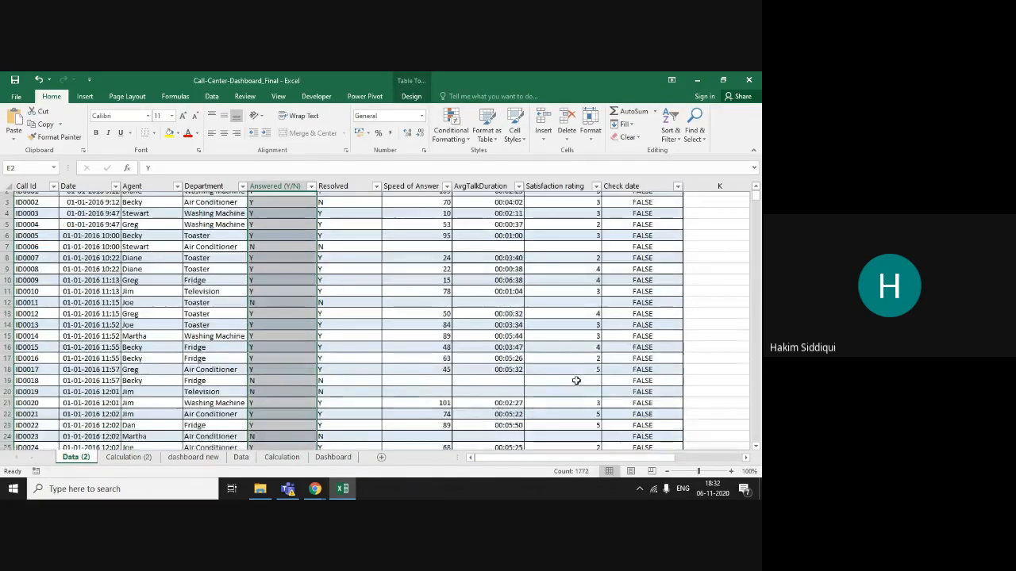
pyautogui.click(311, 198)
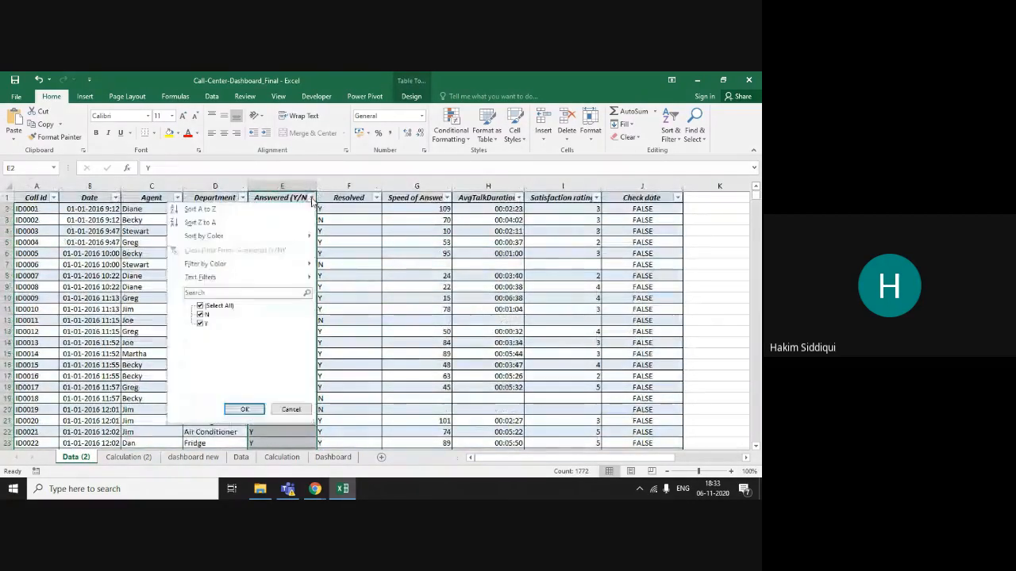
pyautogui.click(200, 306)
pyautogui.click(200, 315)
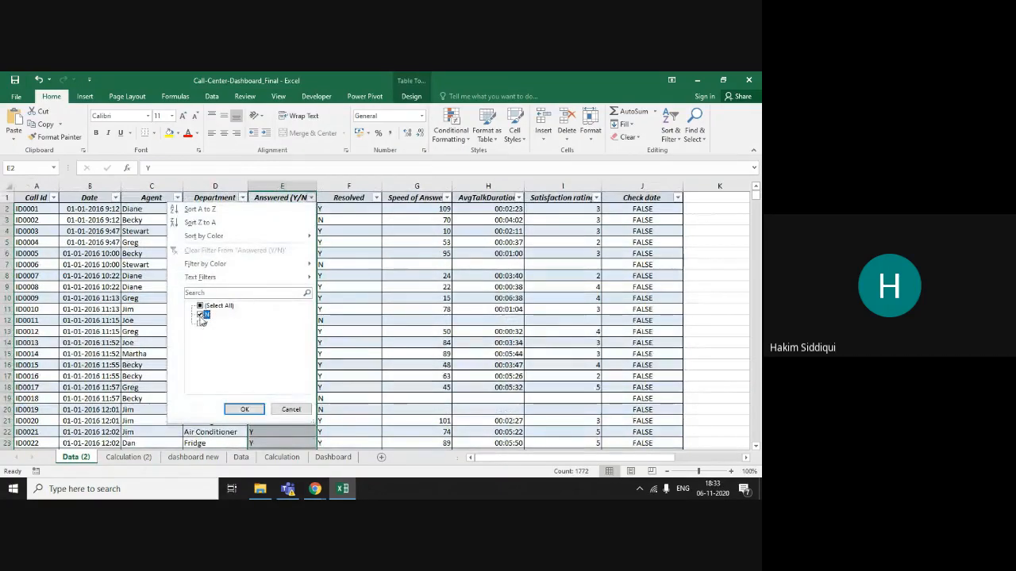
pyautogui.click(200, 315)
pyautogui.click(201, 325)
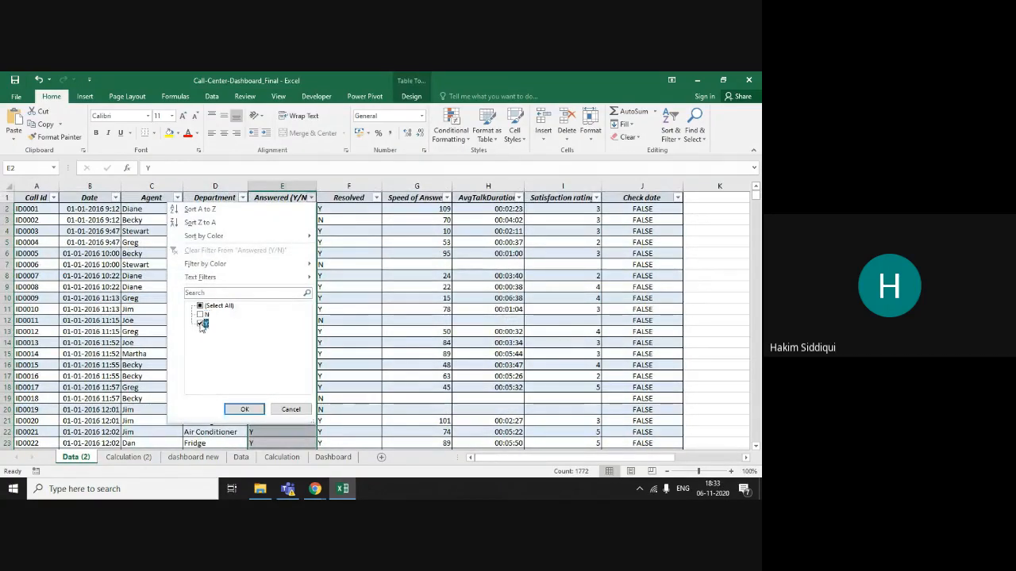
pyautogui.click(240, 408)
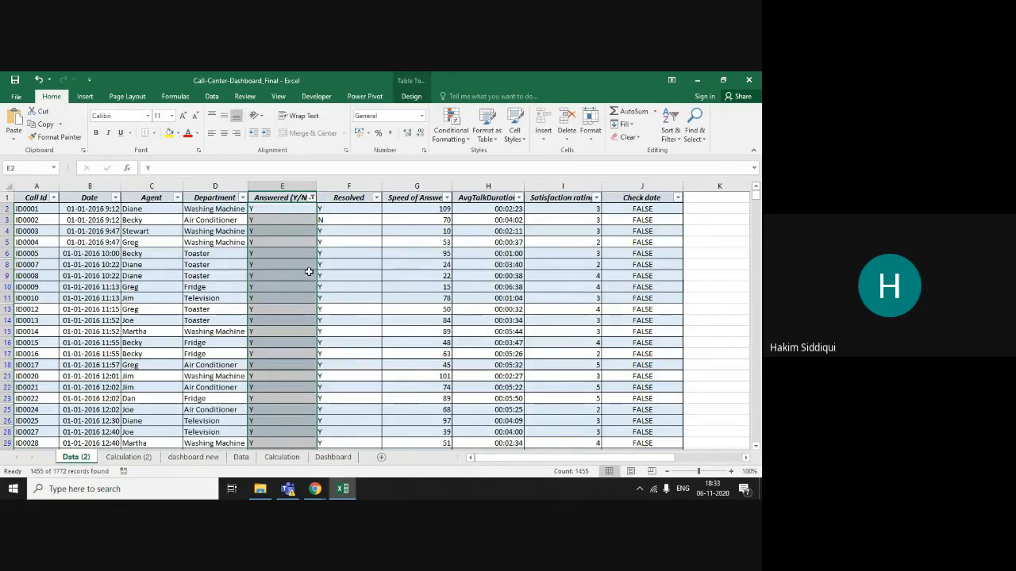
# Filter the Check date column on Data (2) to show only TRUE records in addition to the Answered filter.
pyautogui.click(384, 290)
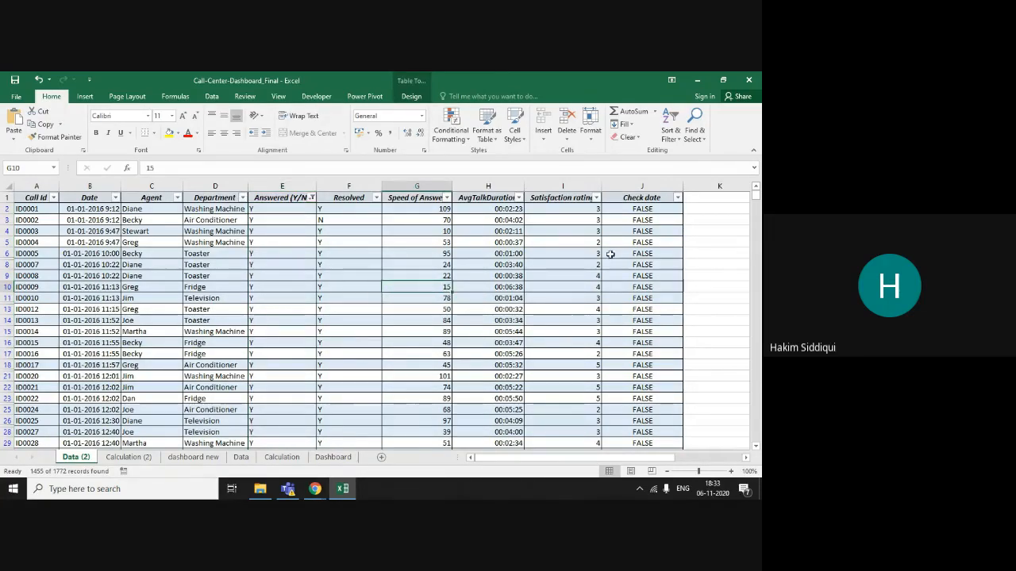
pyautogui.scroll(-20, 687, 308)
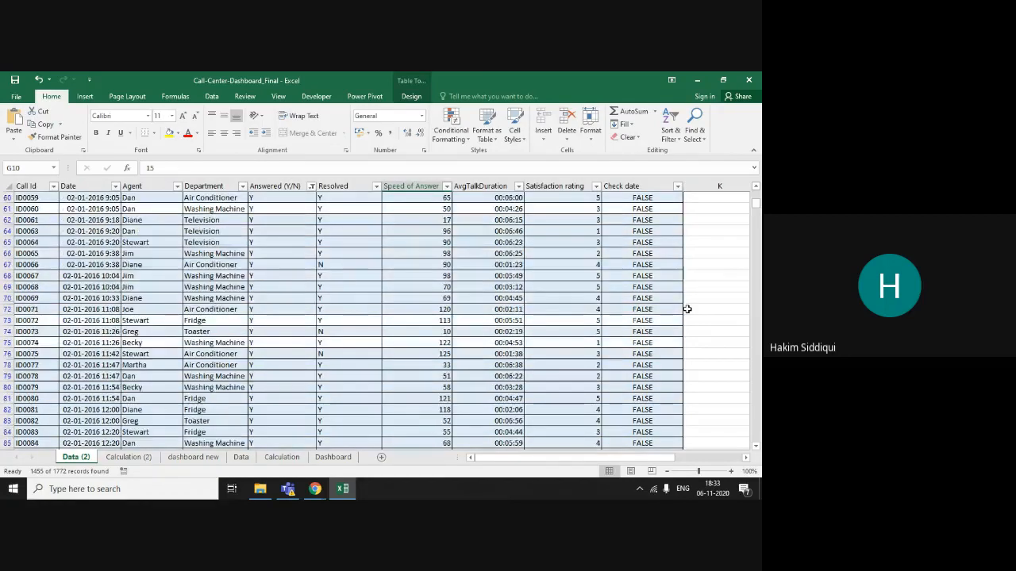
pyautogui.scroll(-20, 688, 309)
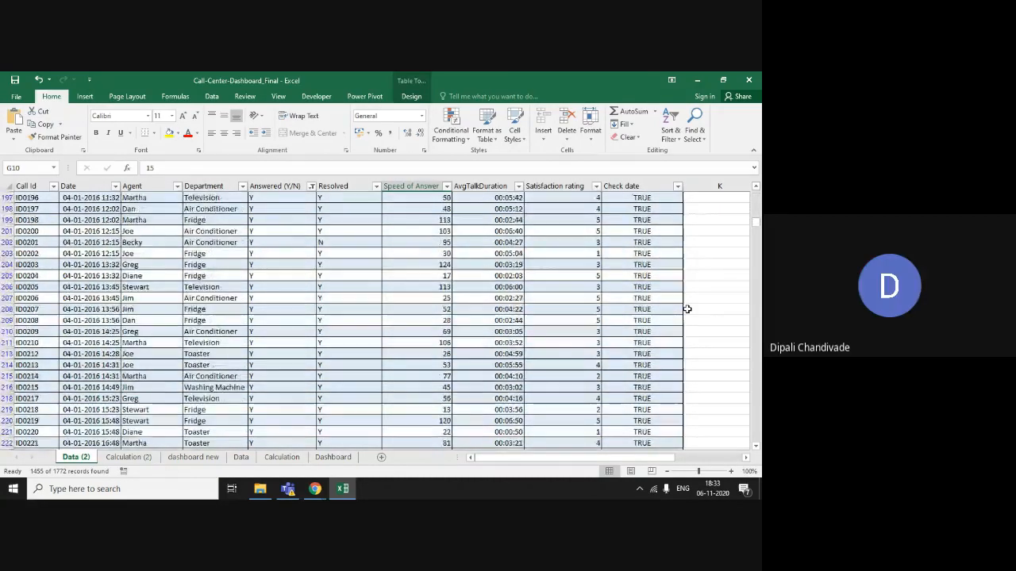
pyautogui.scroll(20, 687, 308)
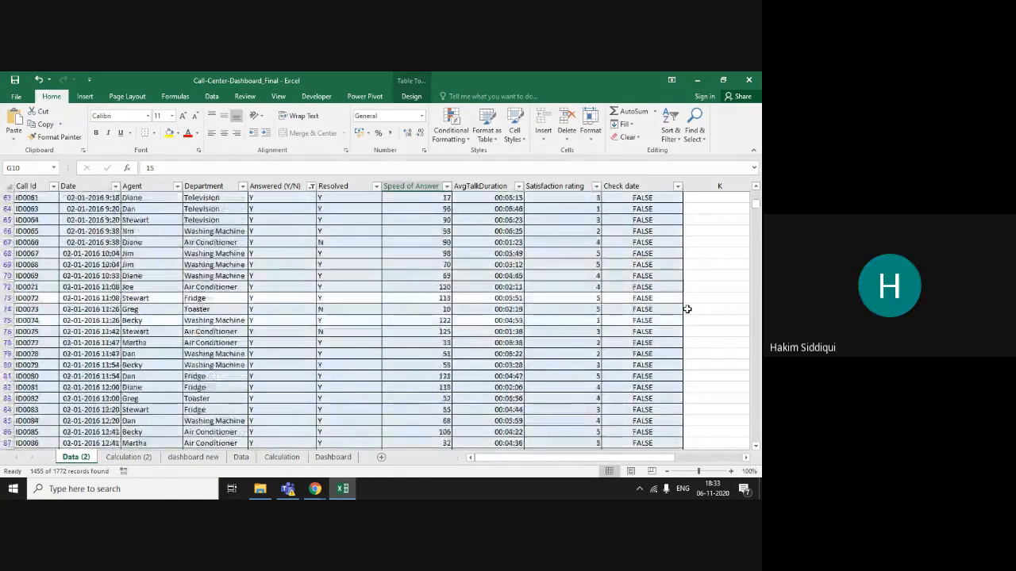
pyautogui.scroll(20, 687, 309)
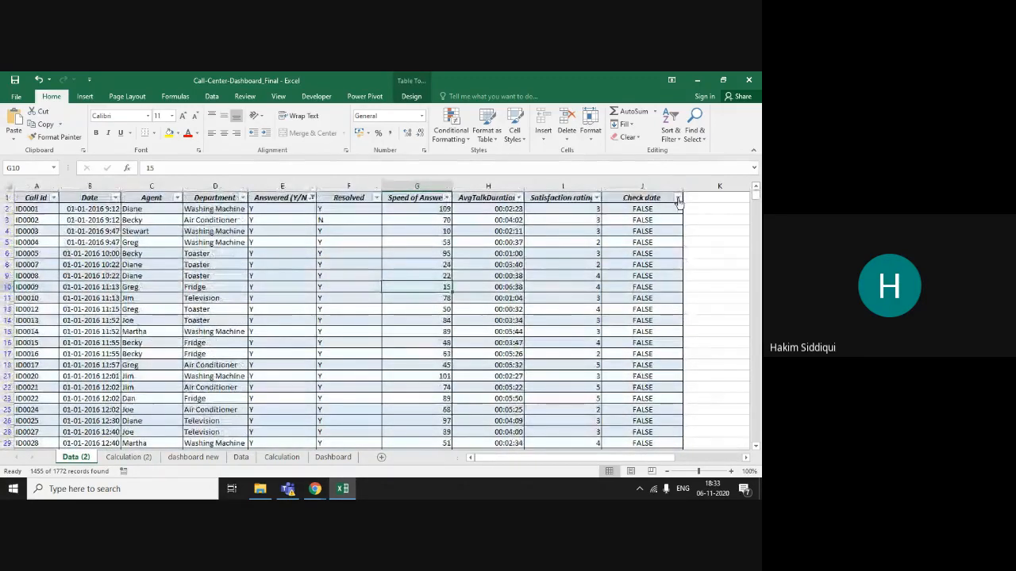
pyautogui.click(677, 198)
pyautogui.click(567, 315)
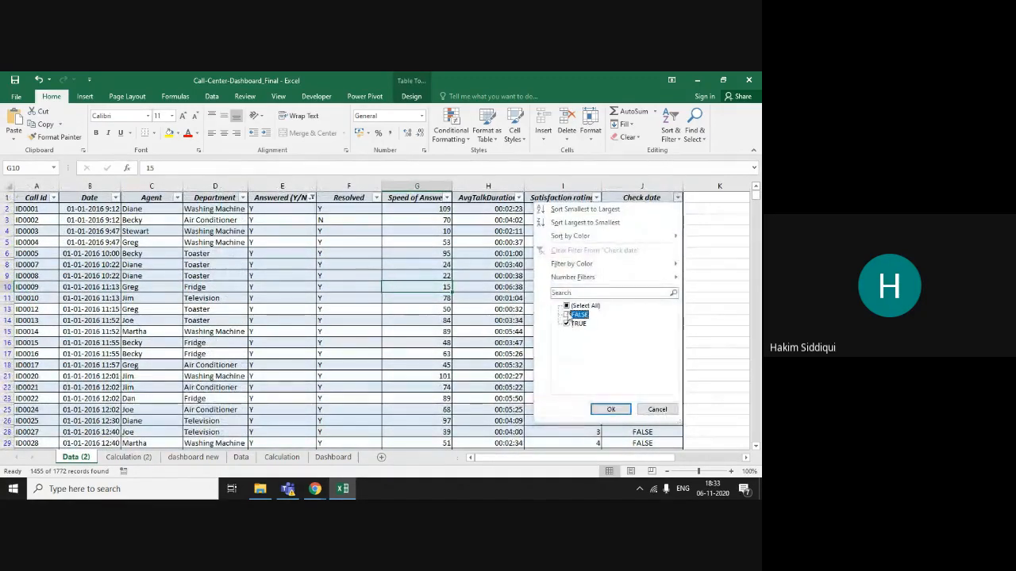
pyautogui.click(611, 409)
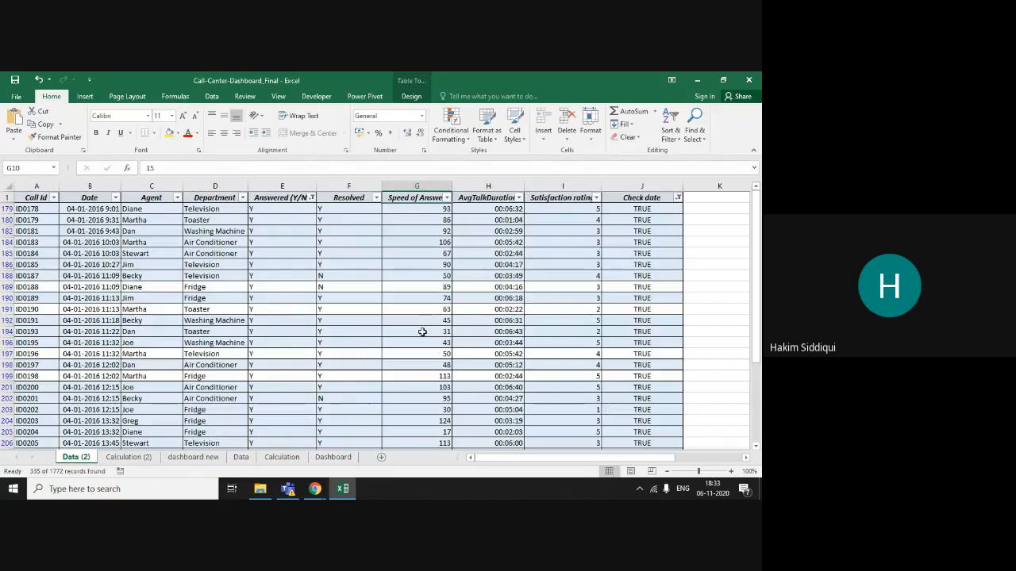
# Count the filtered Answered (Y/N) records on Data (2) and compare the count with Calls Answered on Calculation (2).
pyautogui.click(306, 208)
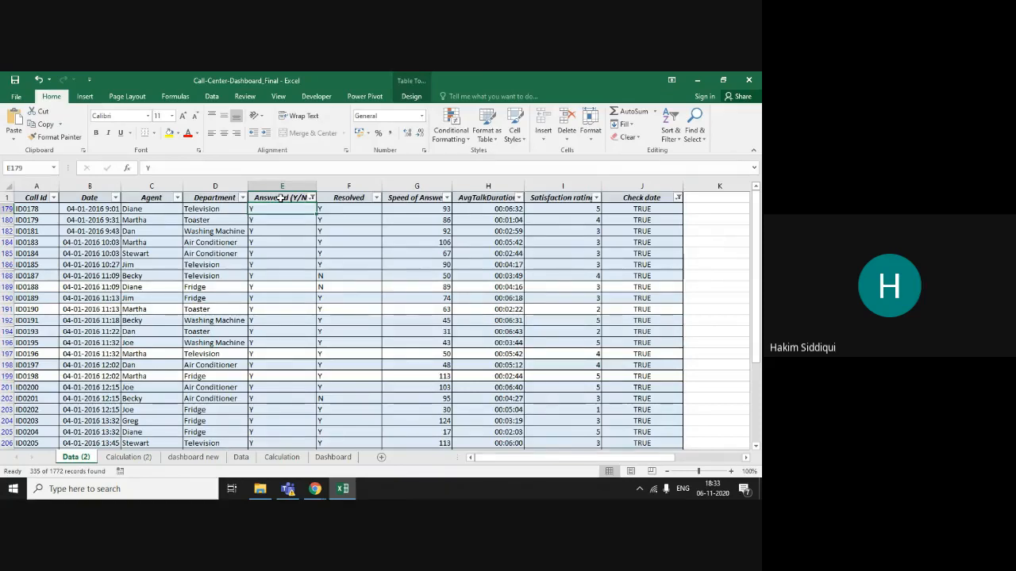
pyautogui.hotkey('ctrl', 'shift', 'Down')
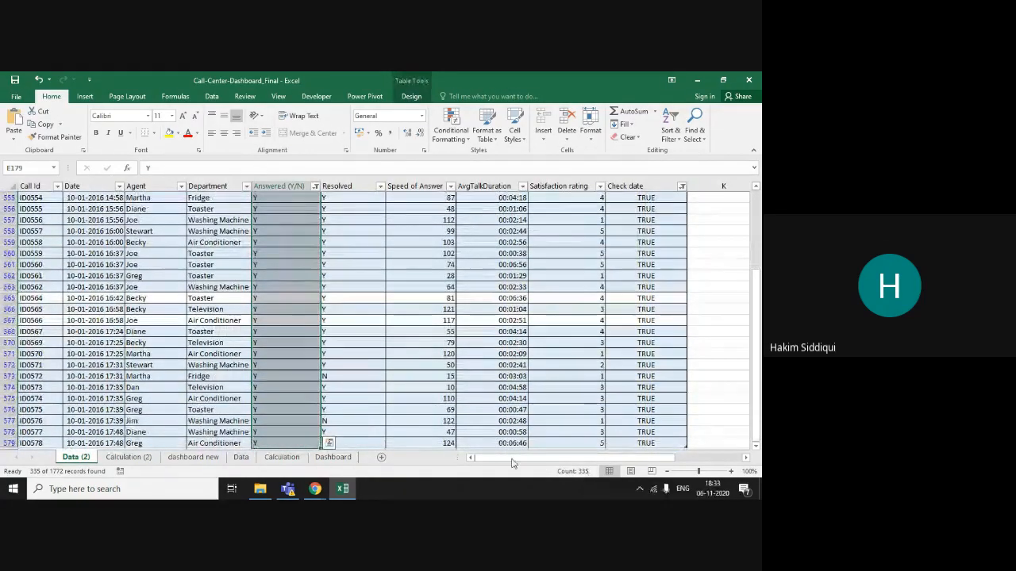
pyautogui.click(127, 457)
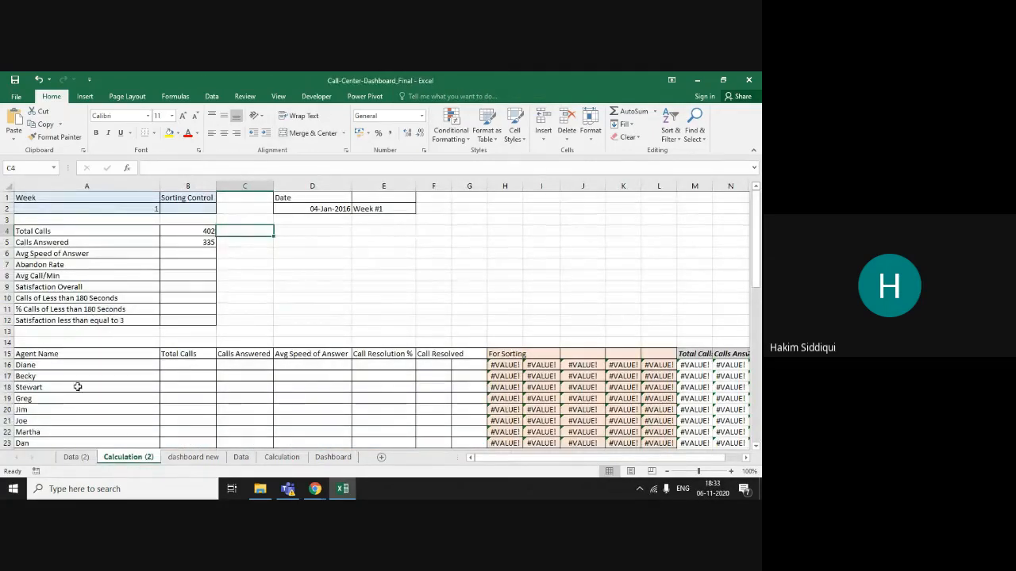
# Remove the Check date filter on the Data (2) sheet by including both FALSE and TRUE records.
pyautogui.click(73, 457)
pyautogui.scroll(-5, 609, 307)
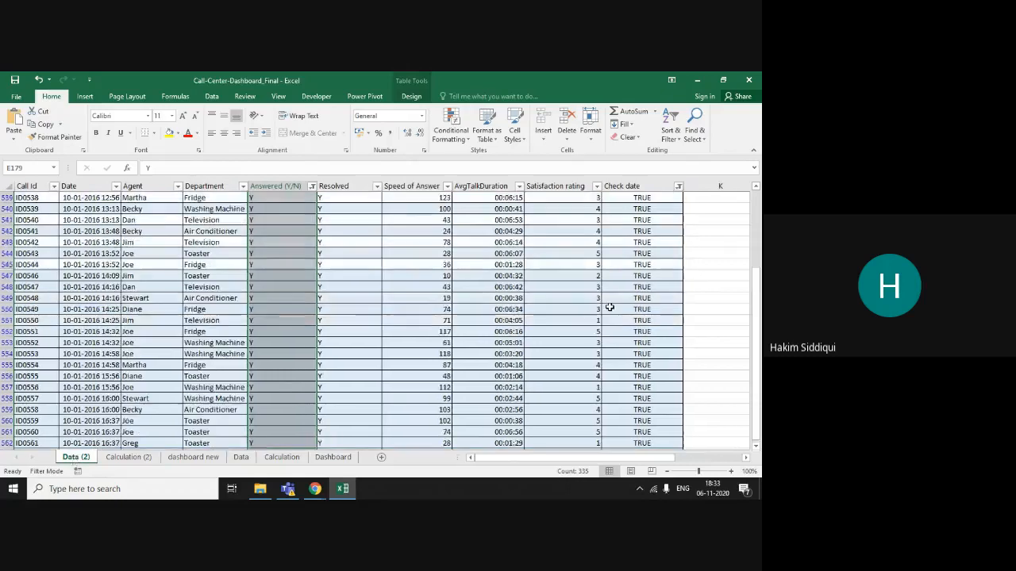
pyautogui.scroll(11, 610, 307)
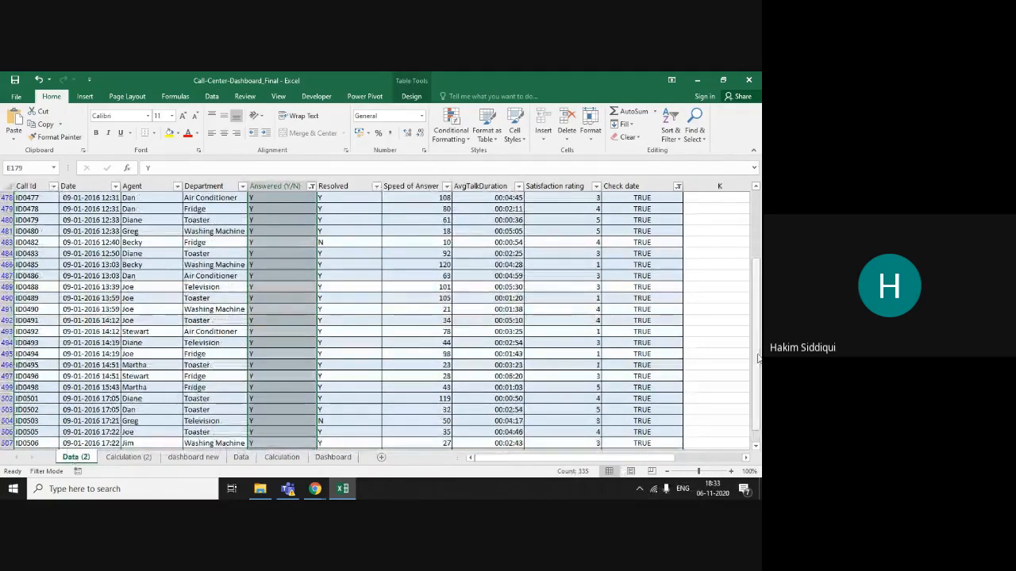
pyautogui.moveTo(755, 355); pyautogui.dragTo(756, 279)
pyautogui.click(677, 198)
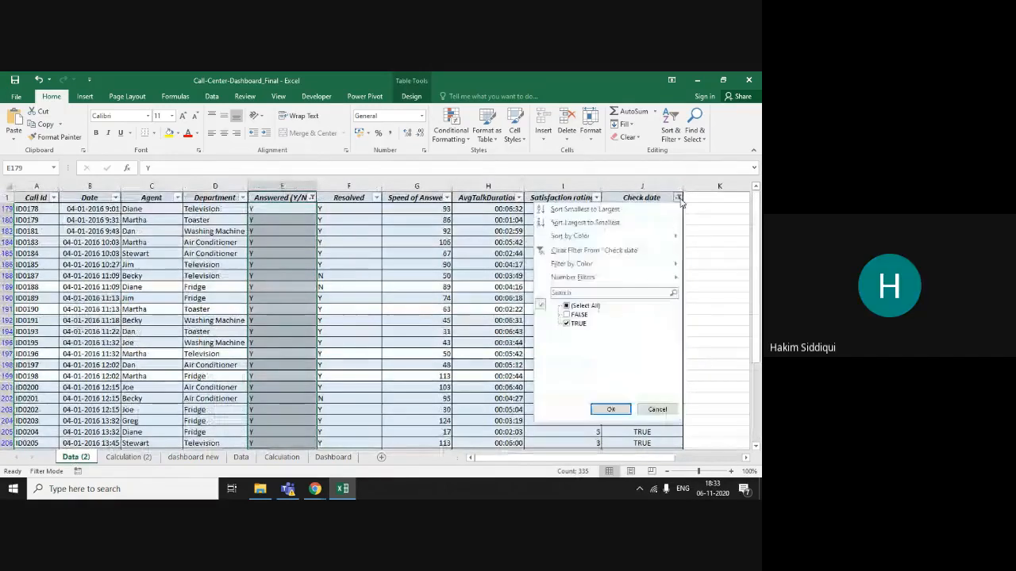
pyautogui.click(566, 314)
pyautogui.click(567, 323)
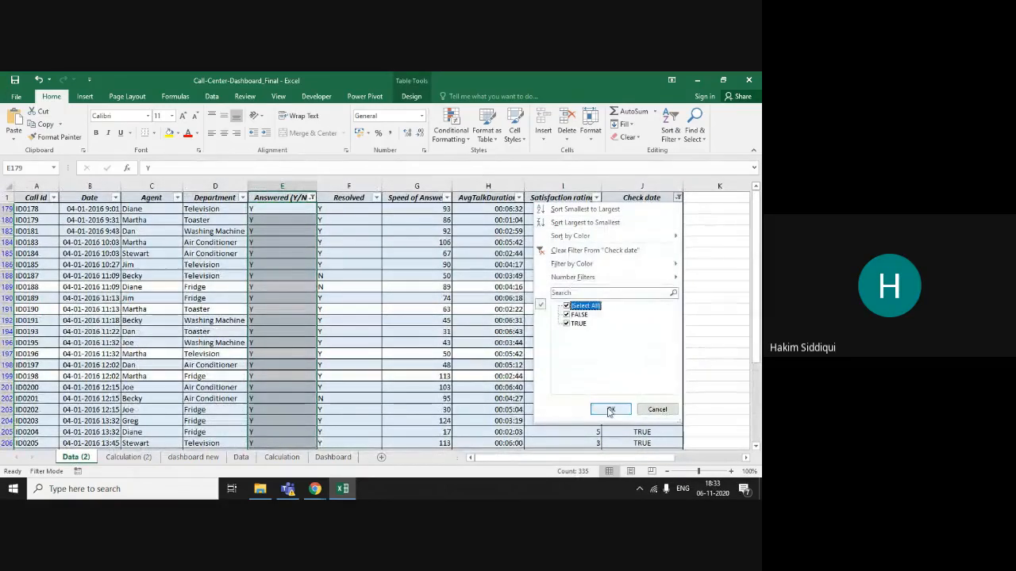
pyautogui.click(611, 410)
# Remove the Answered (Y/N) filter on Data (2) by including both N and Y records.
pyautogui.click(311, 198)
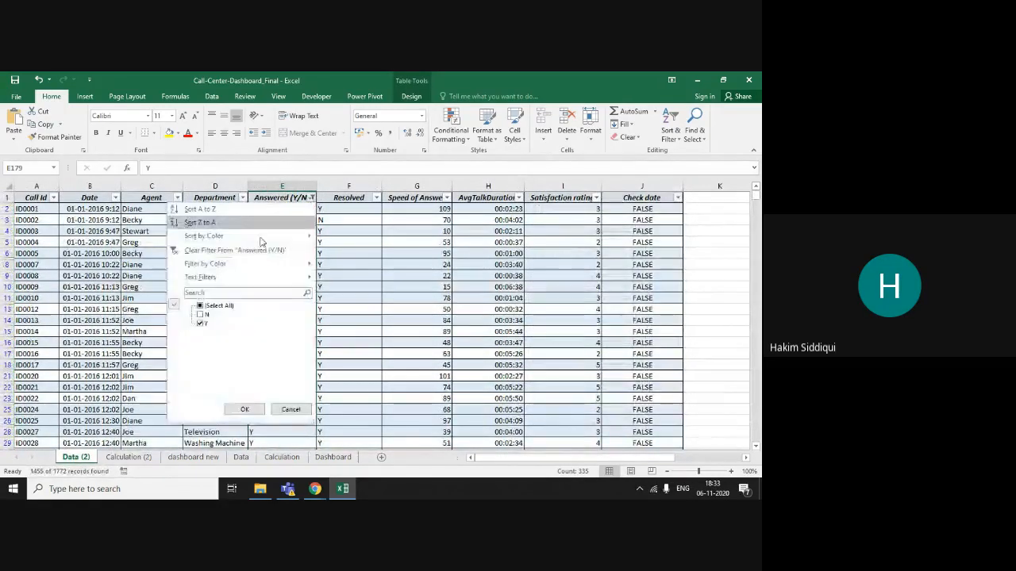
pyautogui.click(201, 314)
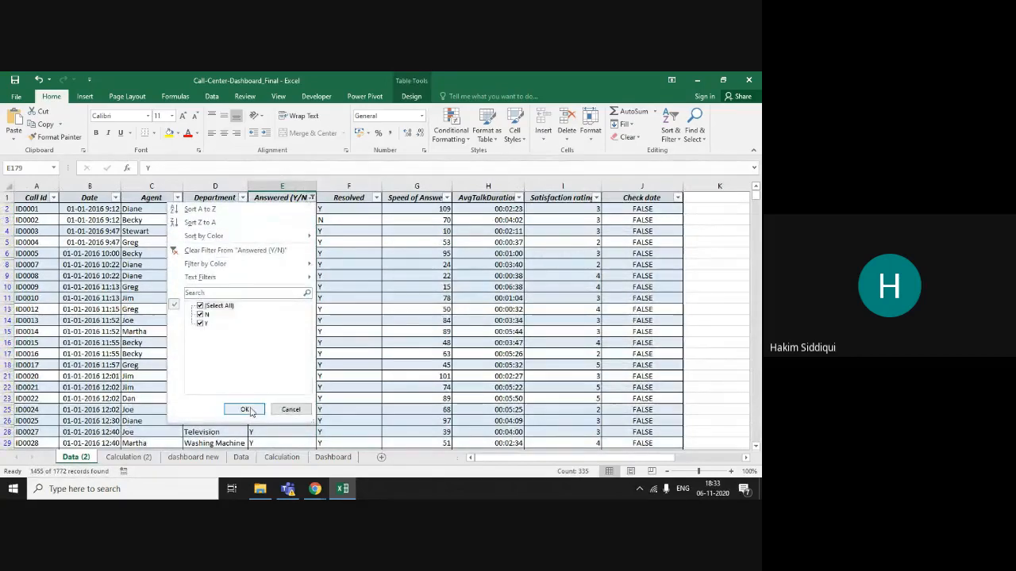
pyautogui.click(247, 410)
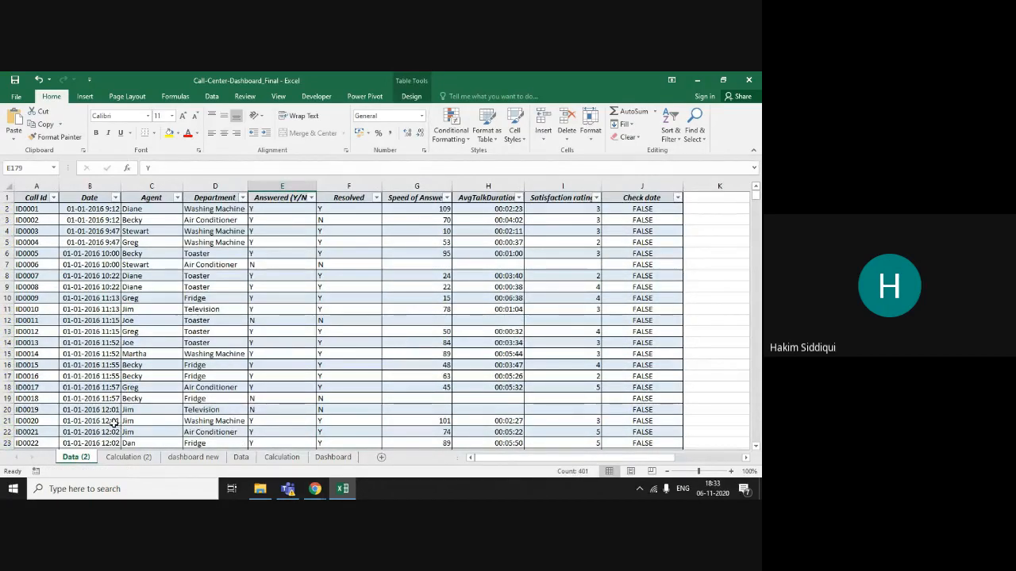
# Start a SUMPRODUCT formula in cell B6 for Avg Speed of Answer on the Calculation (2) sheet.
pyautogui.click(125, 458)
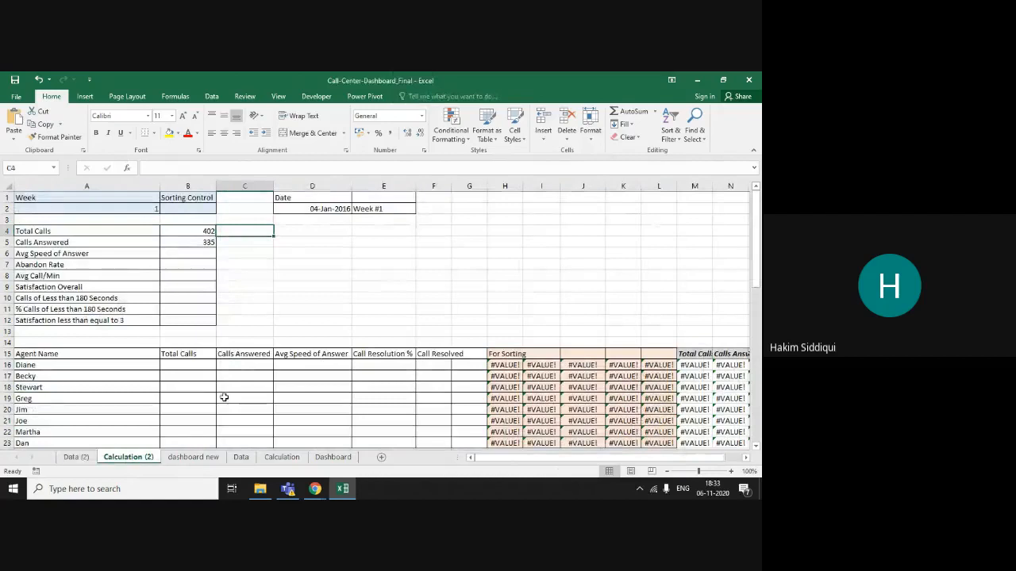
pyautogui.click(182, 242)
pyautogui.click(195, 258)
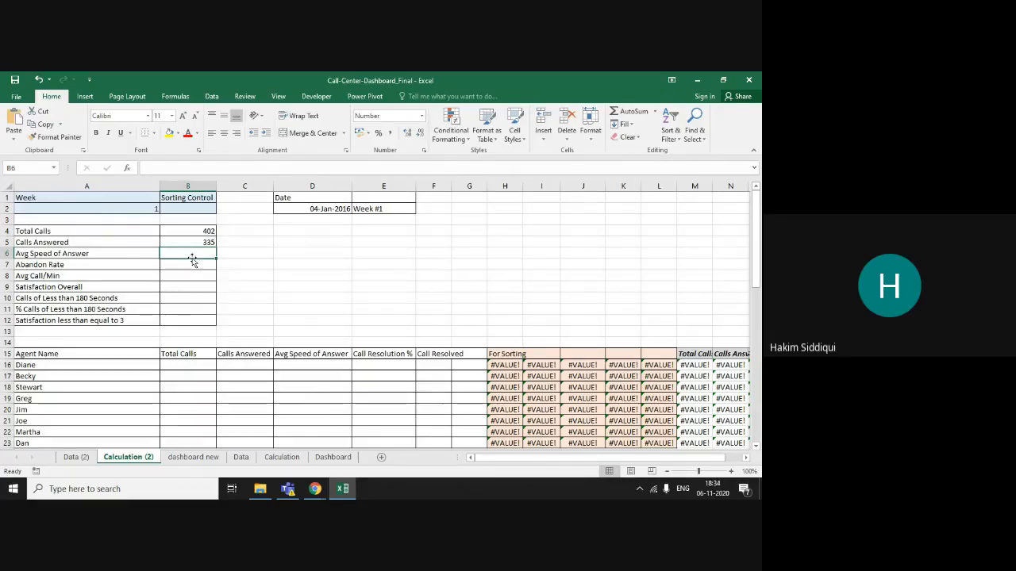
pyautogui.click(77, 457)
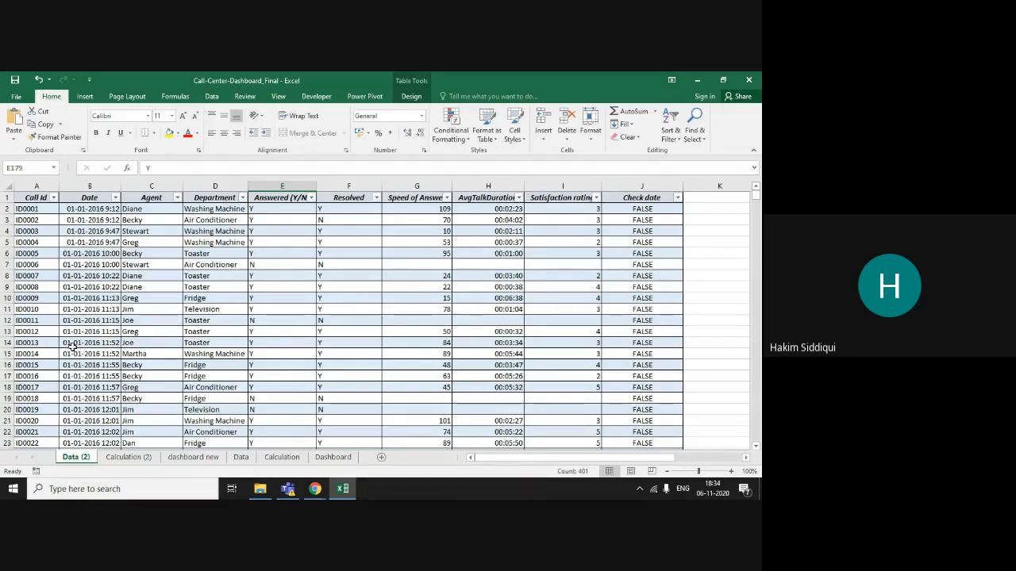
pyautogui.click(127, 457)
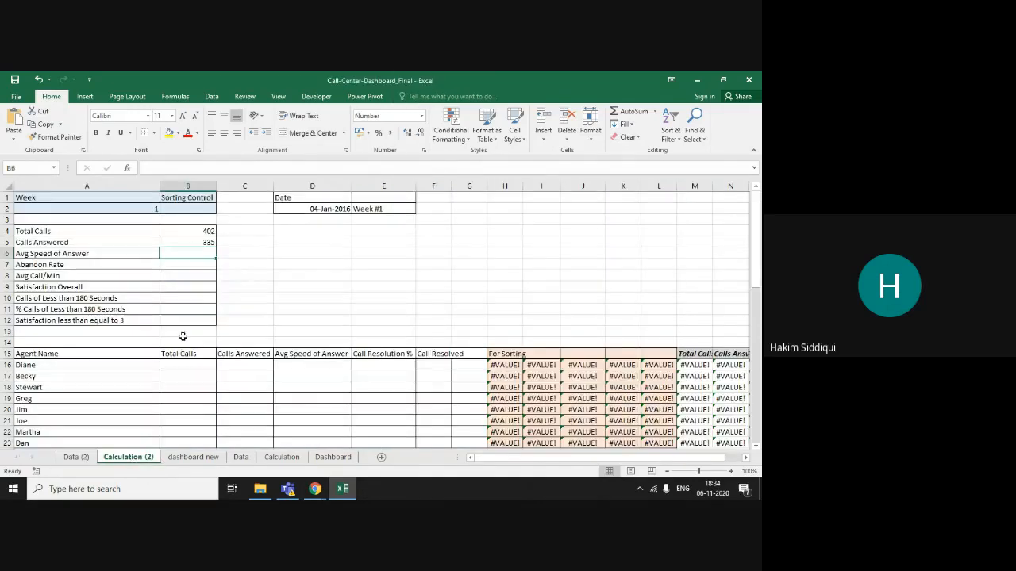
pyautogui.write('=')
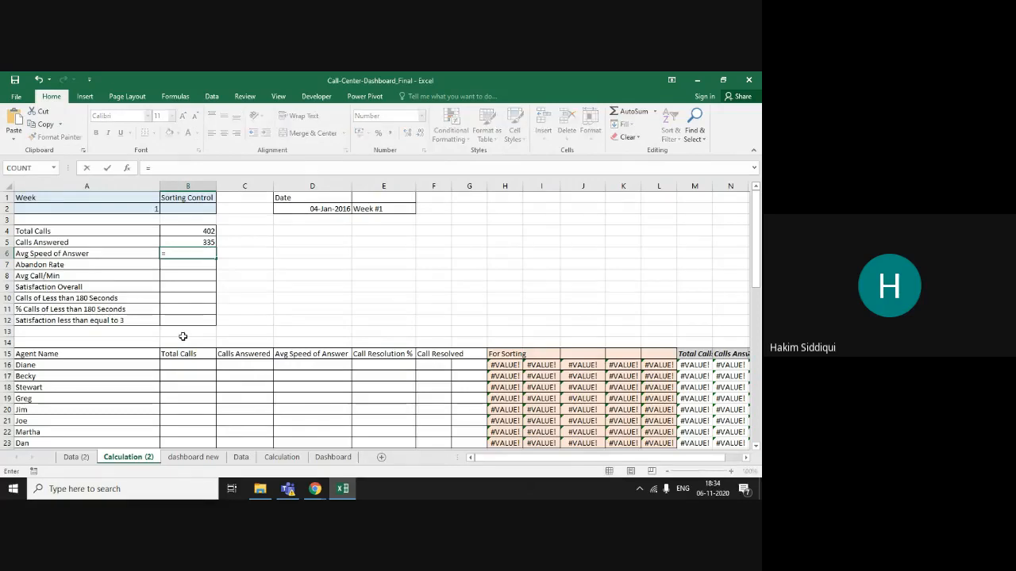
pyautogui.write('su')
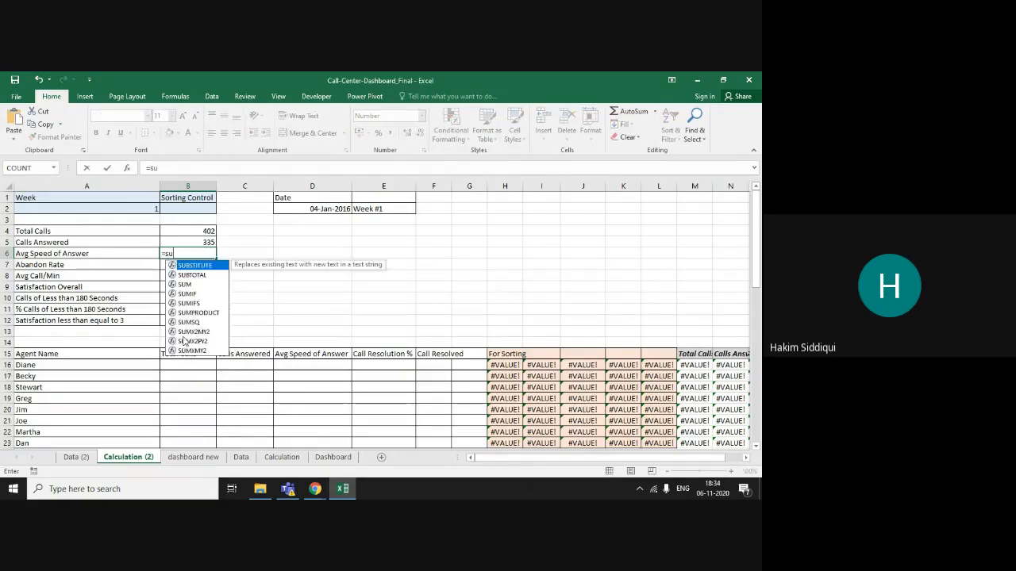
pyautogui.write('mp')
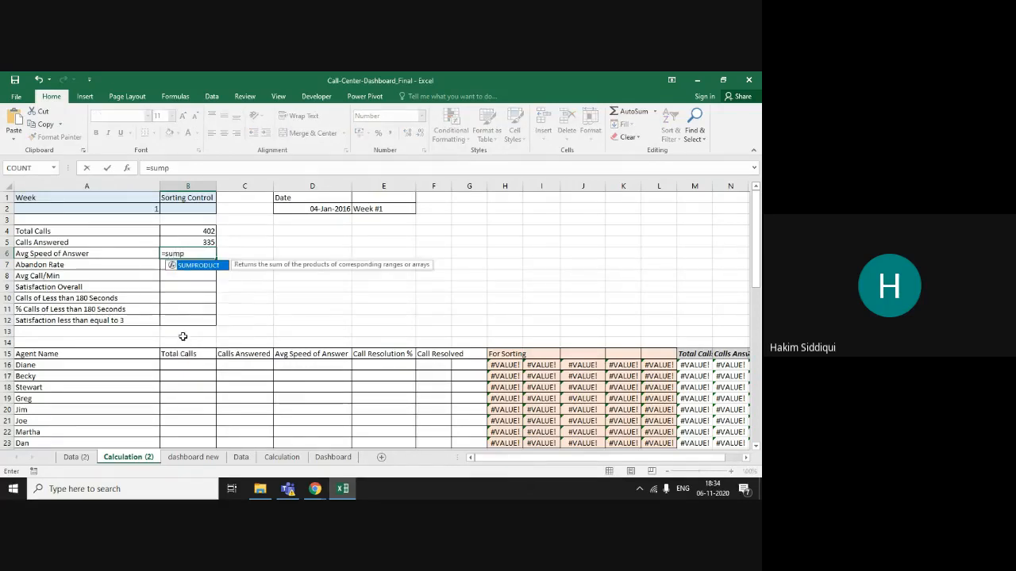
pyautogui.press('Tab')
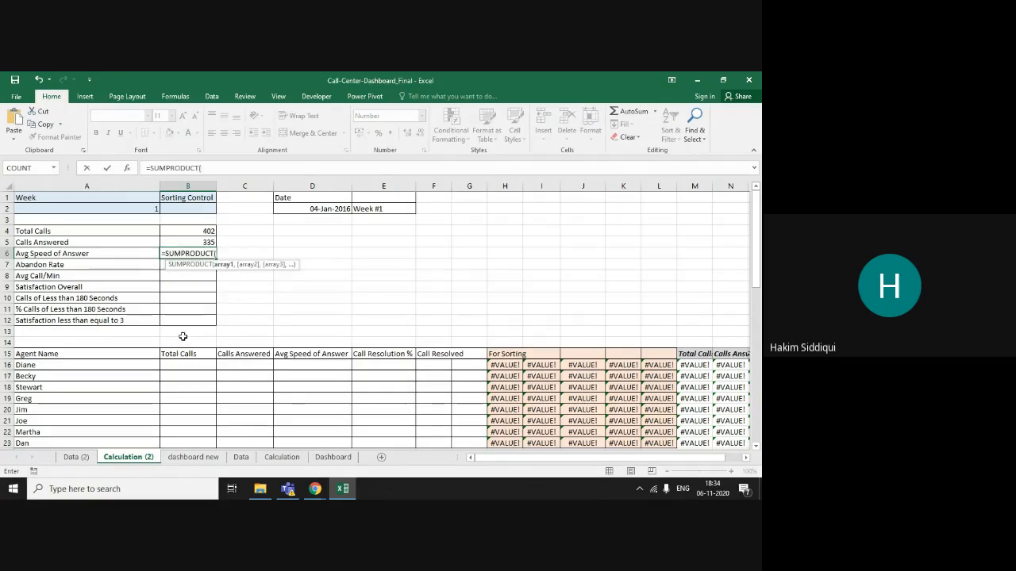
# Insert Data_Table as the table reference for the first array of the B6 formula.
pyautogui.write('ta')
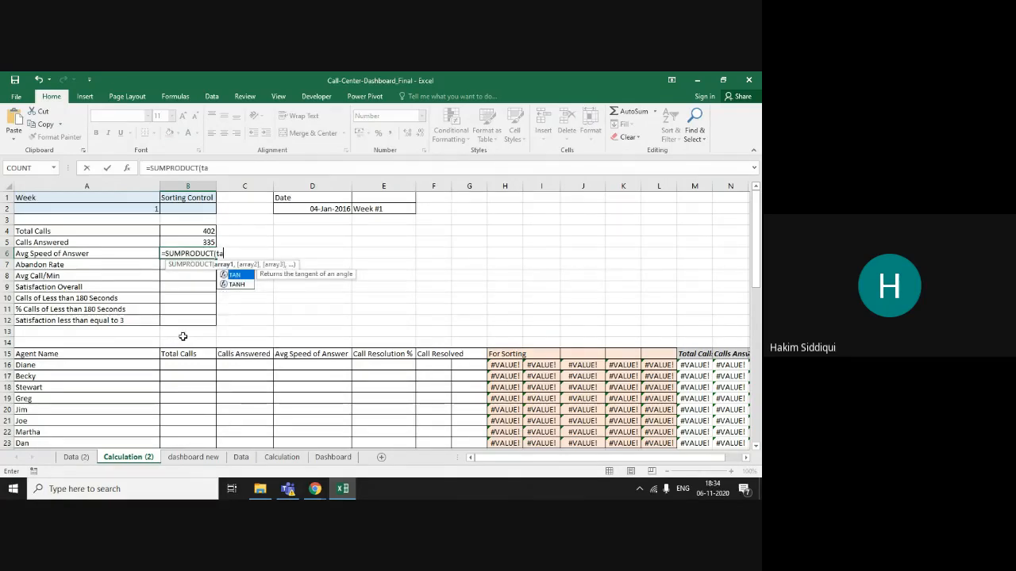
pyautogui.press('BackSpace')
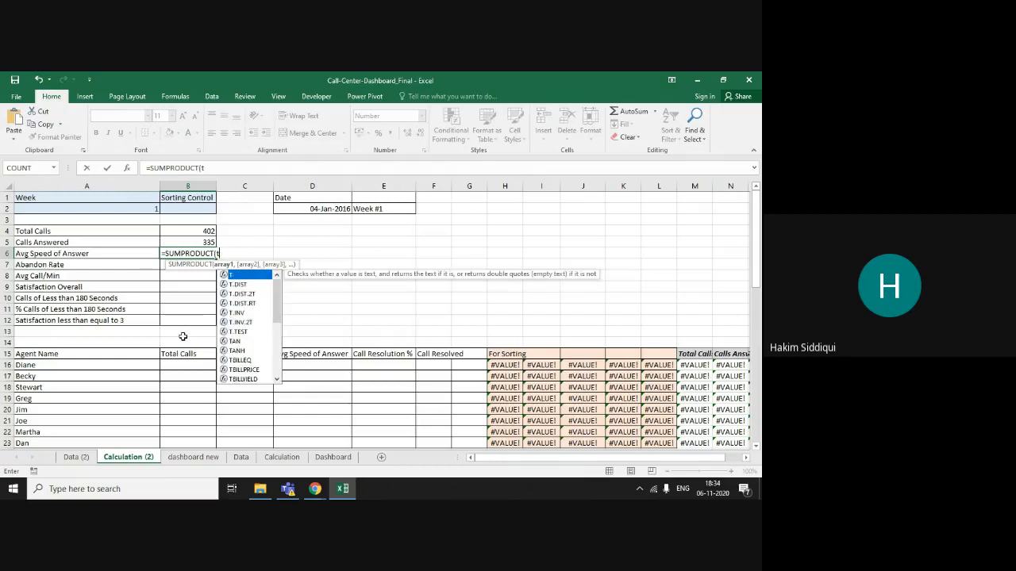
pyautogui.press('BackSpace')
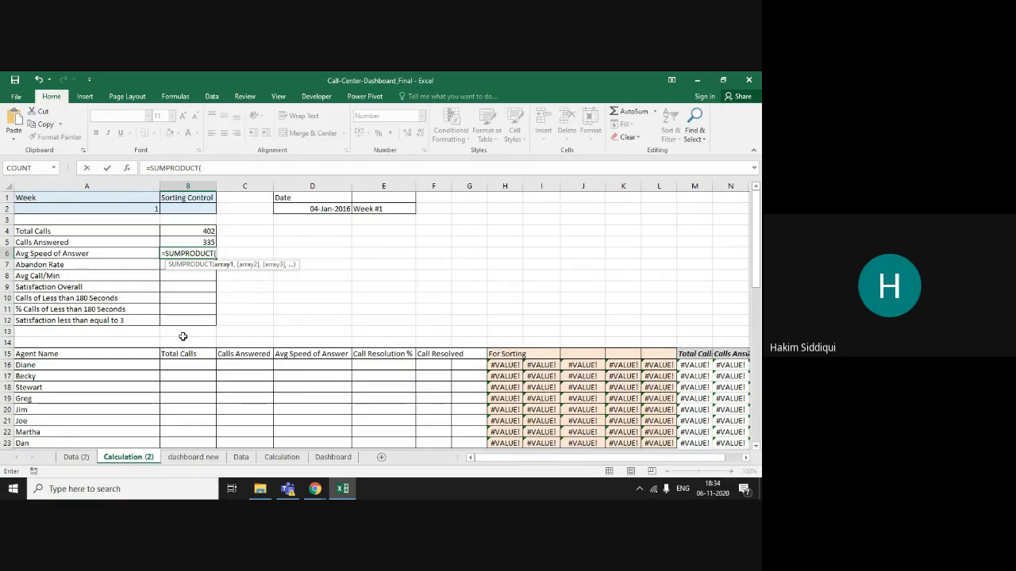
pyautogui.write('da')
pyautogui.press('Down')
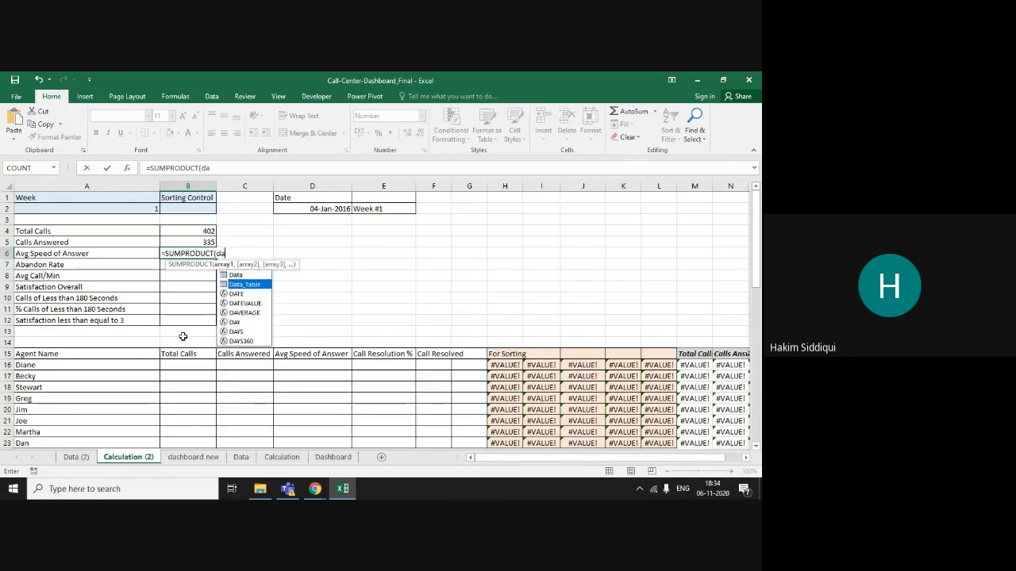
pyautogui.press('Tab')
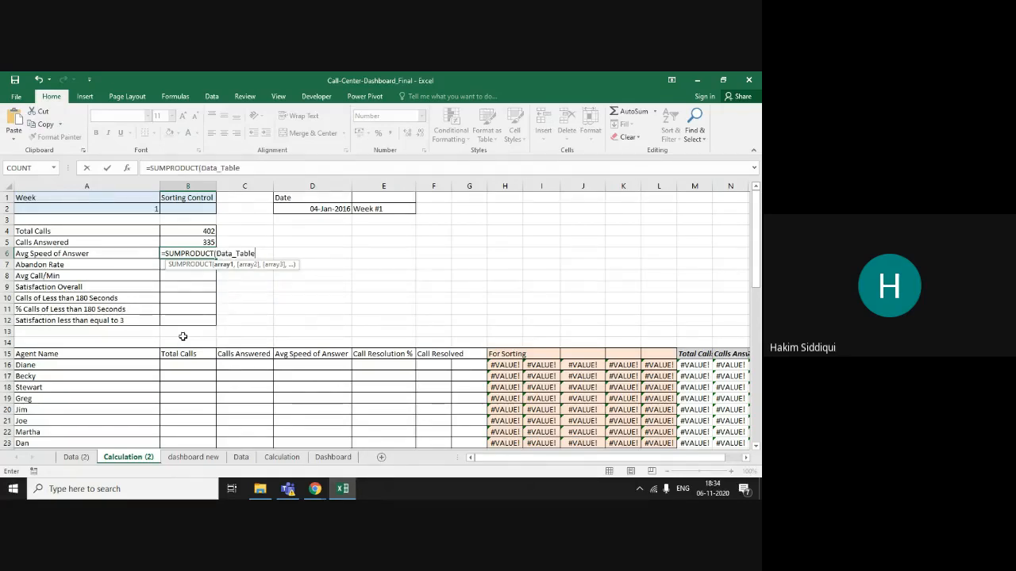
# Complete the first B6 reference with the Speed of Answer column, followed by a closing parenthesis, a comma and an opening parenthesis.
pyautogui.write('[')
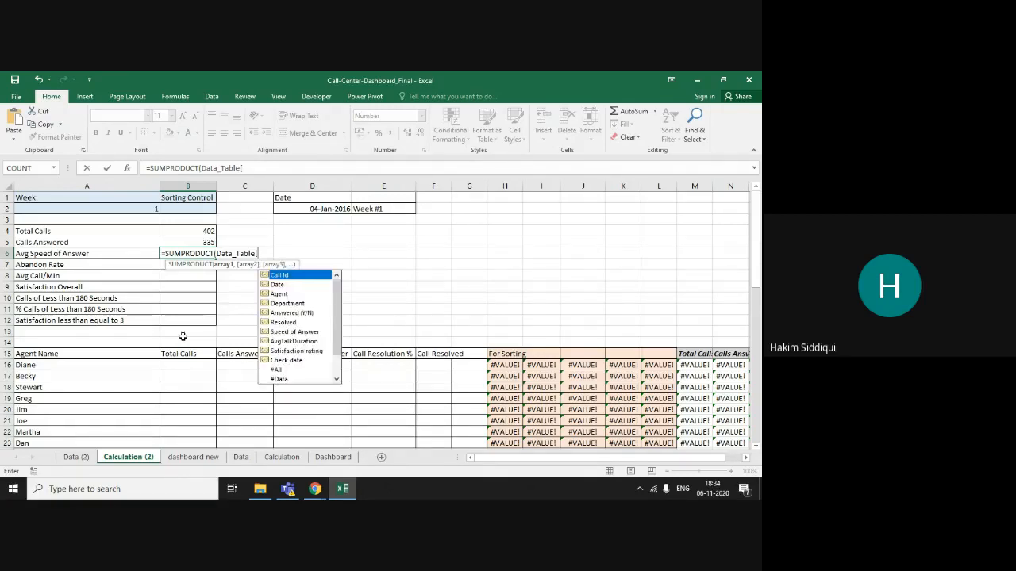
pyautogui.press('Down')
pyautogui.press('Down')
pyautogui.press('Down')
pyautogui.press('Down')
pyautogui.press('Down')
pyautogui.press('Down')
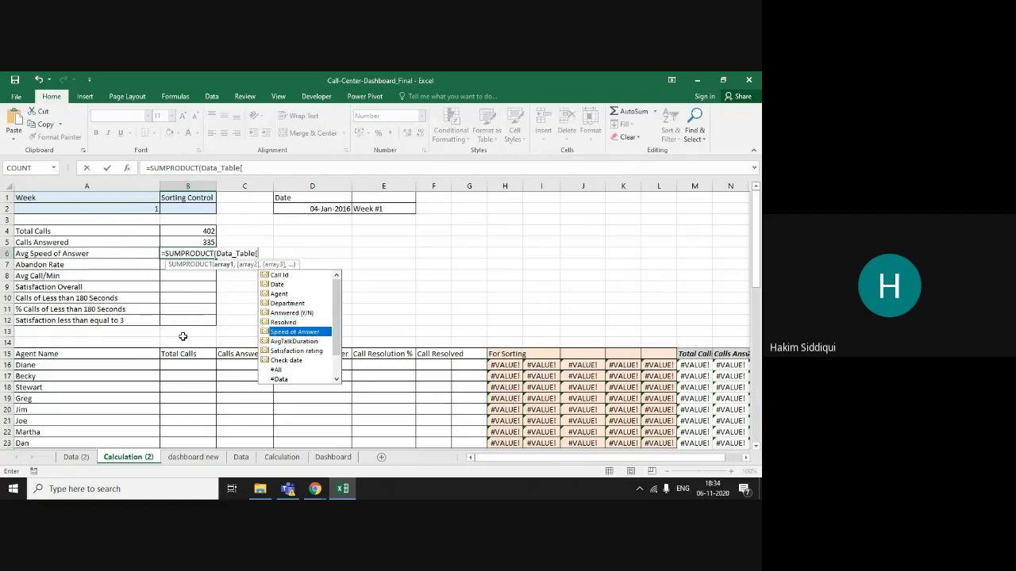
pyautogui.press('Down')
pyautogui.press('Up')
pyautogui.press('Up')
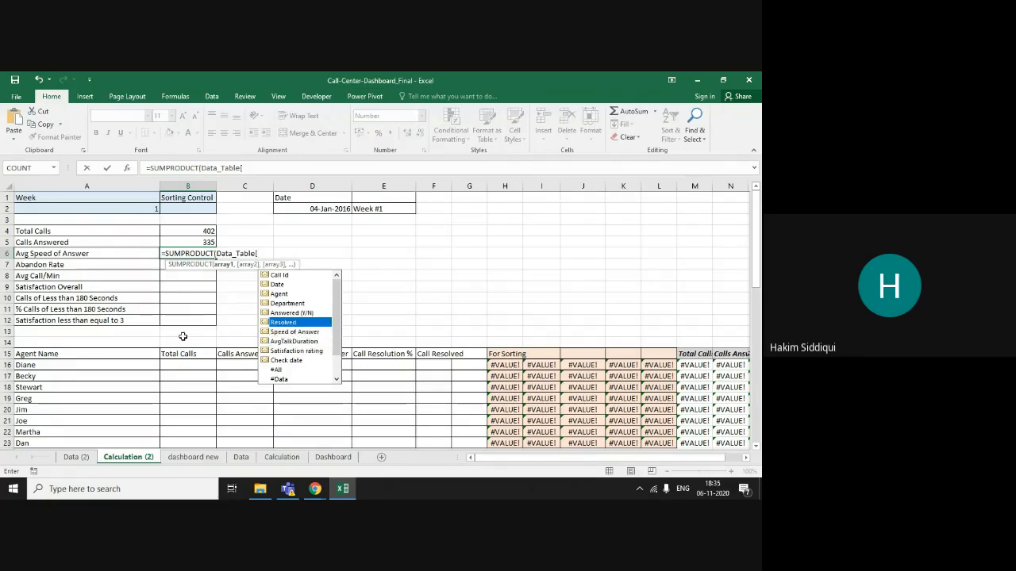
pyautogui.press('Down')
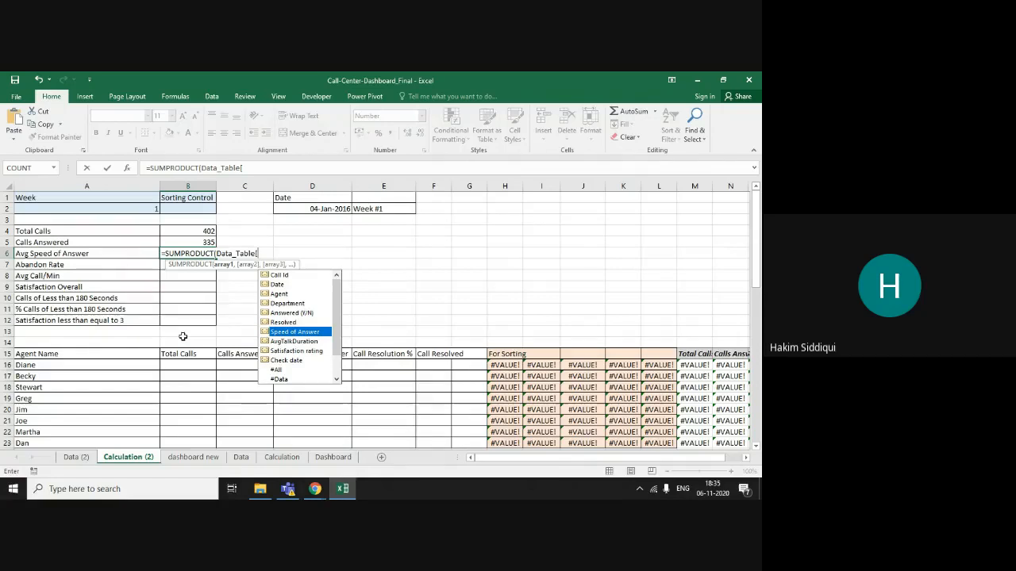
pyautogui.press('Tab')
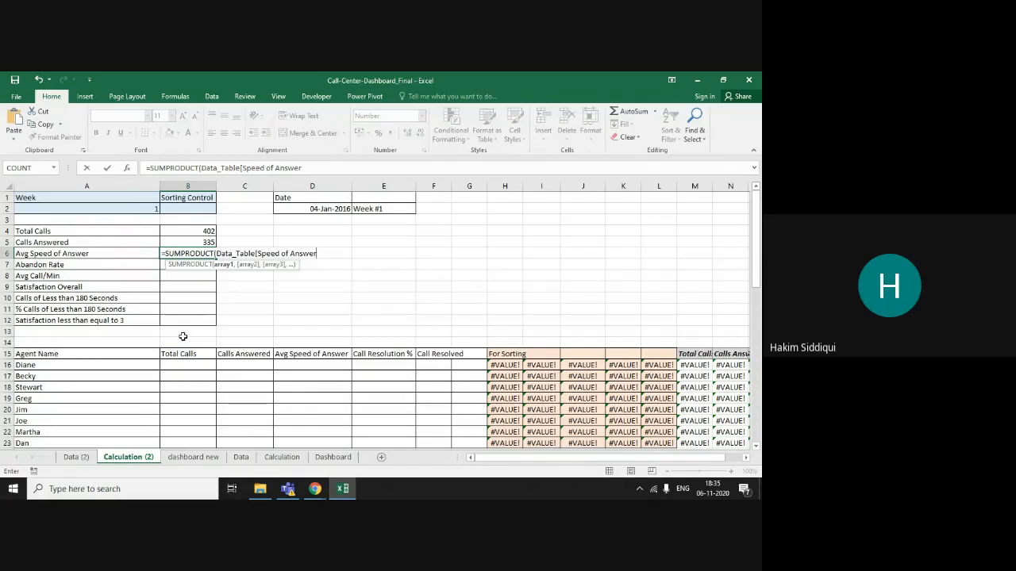
pyautogui.write(']),(')
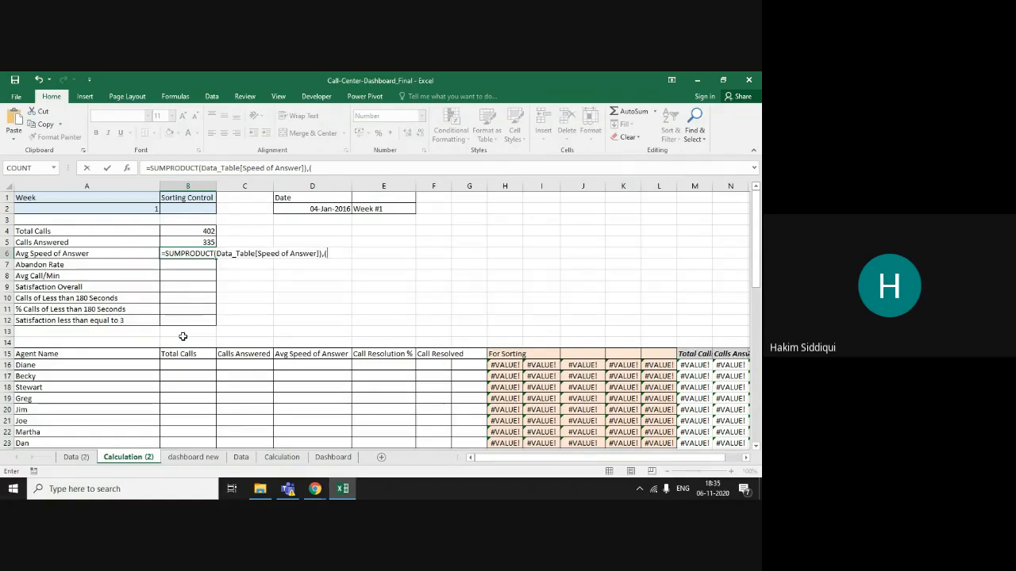
# Add a reference to Data_Table[Check date] after the opening parenthesis in the B6 formula.
pyautogui.write('t')
pyautogui.press('BackSpace')
pyautogui.write('da')
pyautogui.press('Down')
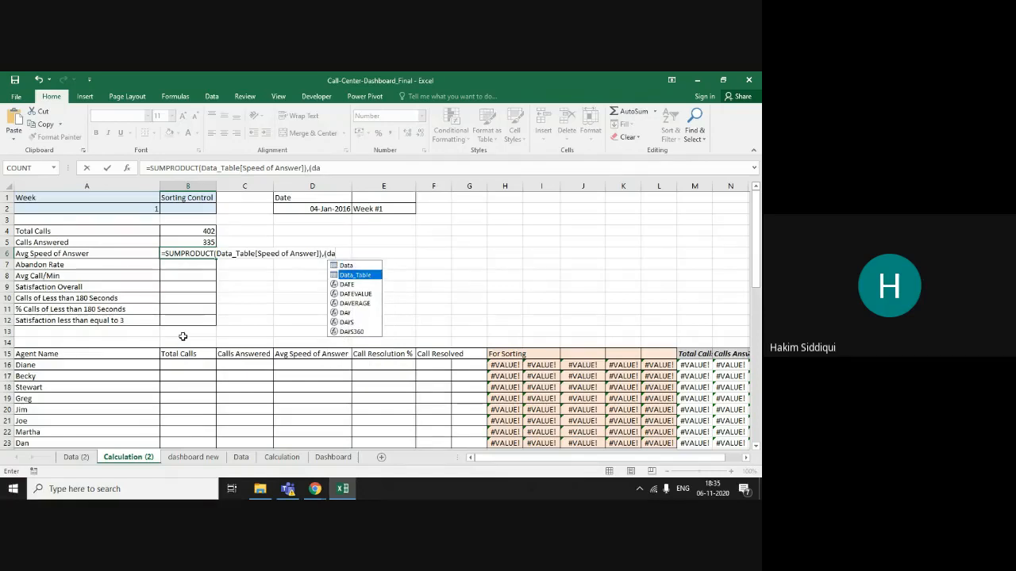
pyautogui.press('Tab')
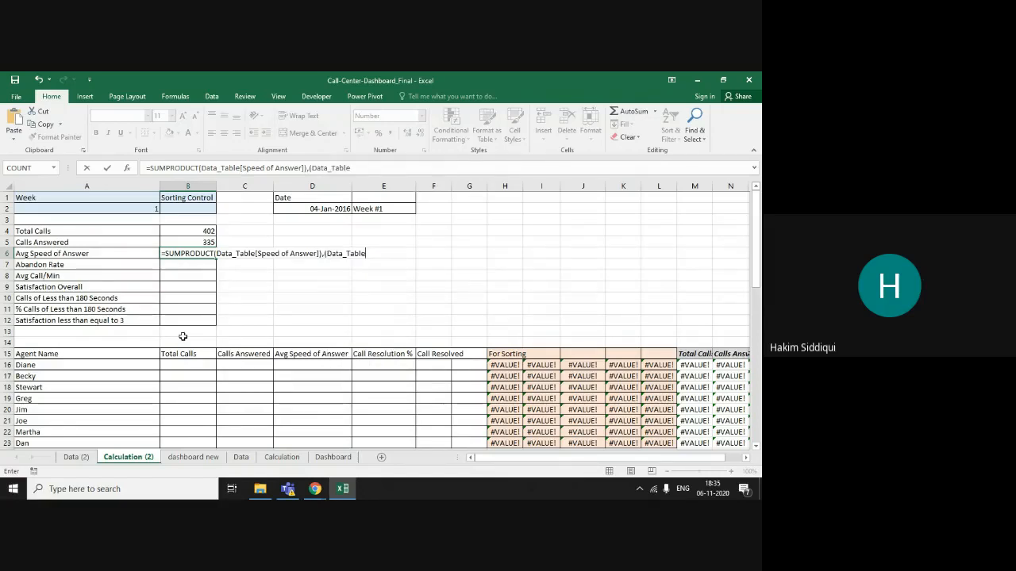
pyautogui.write('[')
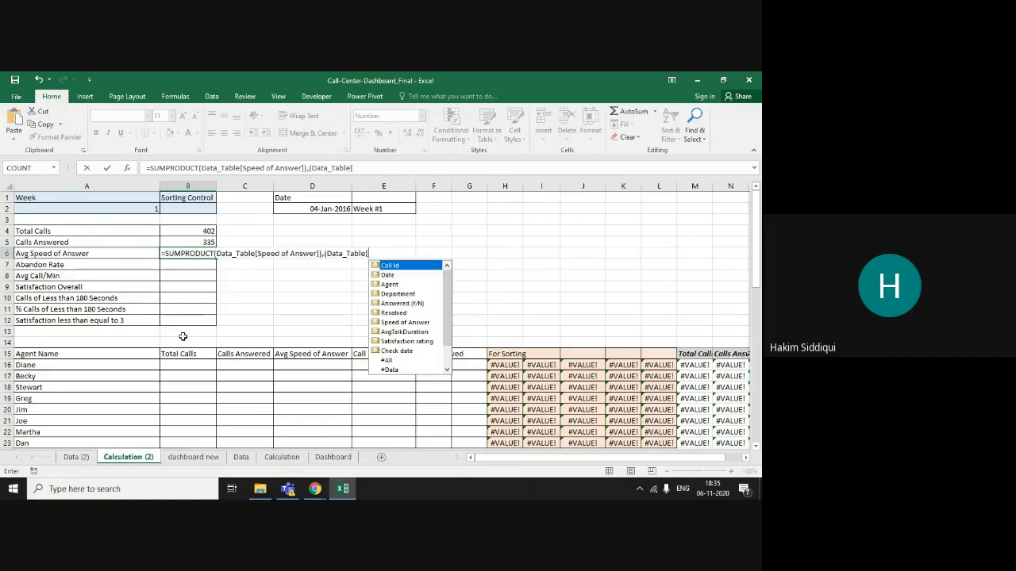
pyautogui.press('Down')
pyautogui.press('Down')
pyautogui.press('Down')
pyautogui.press('Down')
pyautogui.press('Down')
pyautogui.press('Down')
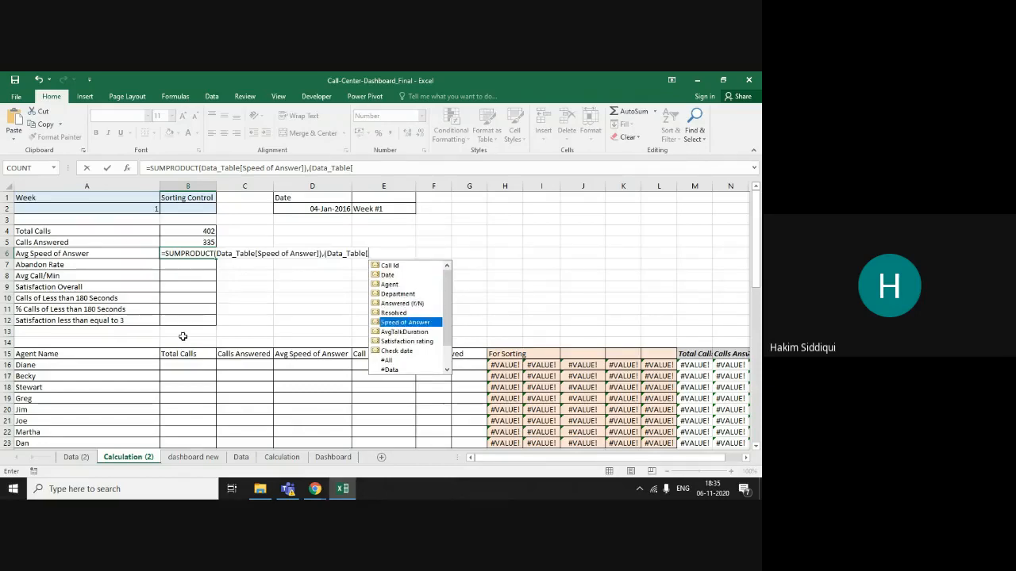
pyautogui.press('Down')
pyautogui.press('Down')
pyautogui.press('Down')
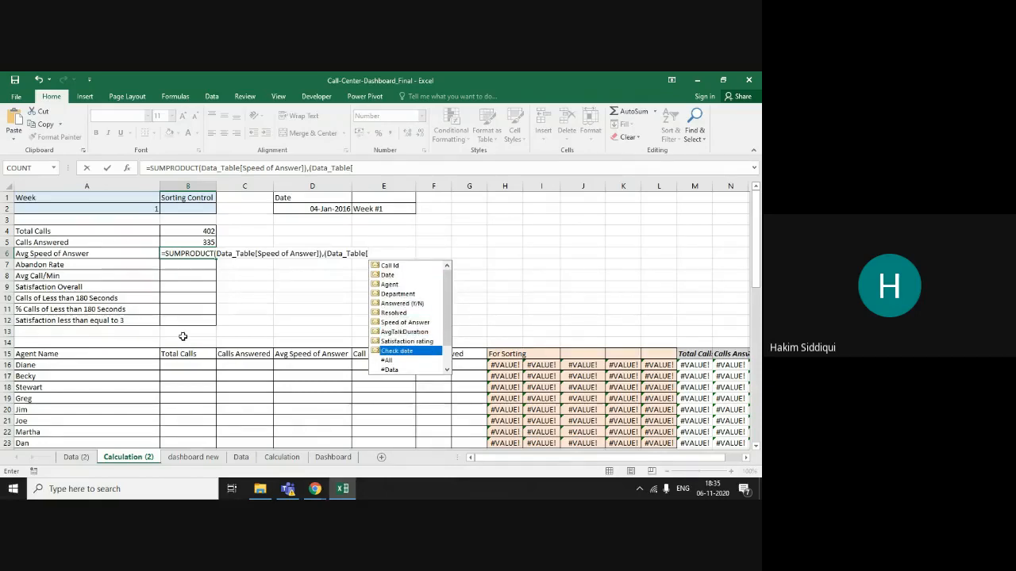
pyautogui.press('Tab')
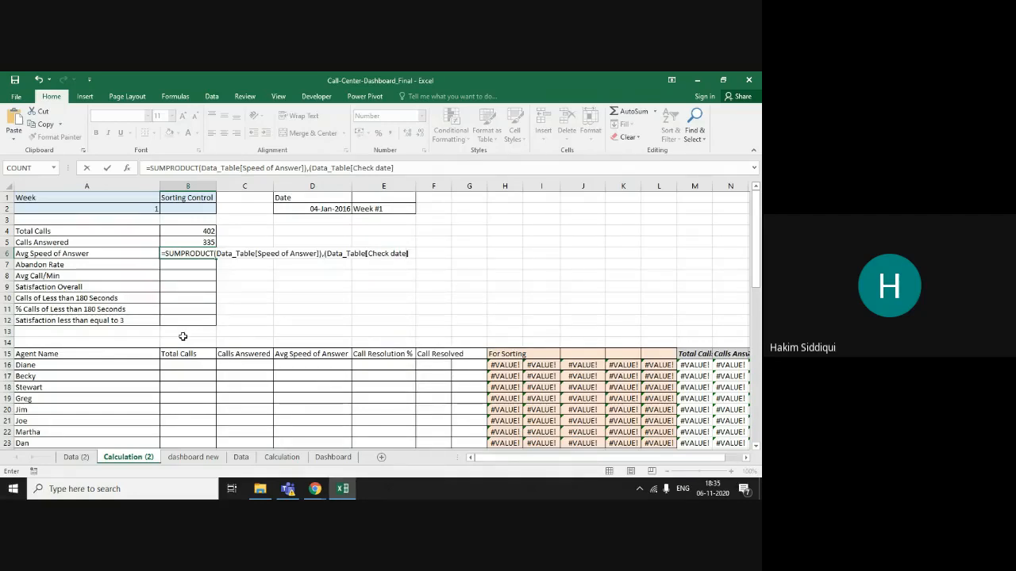
# Complete the Avg Speed of Answer formula in B6 as =SUMPRODUCT((Data_Table[Speed of Answer]),(Data_Table[Check date]=TRUE)).
pyautogui.write('=tru')
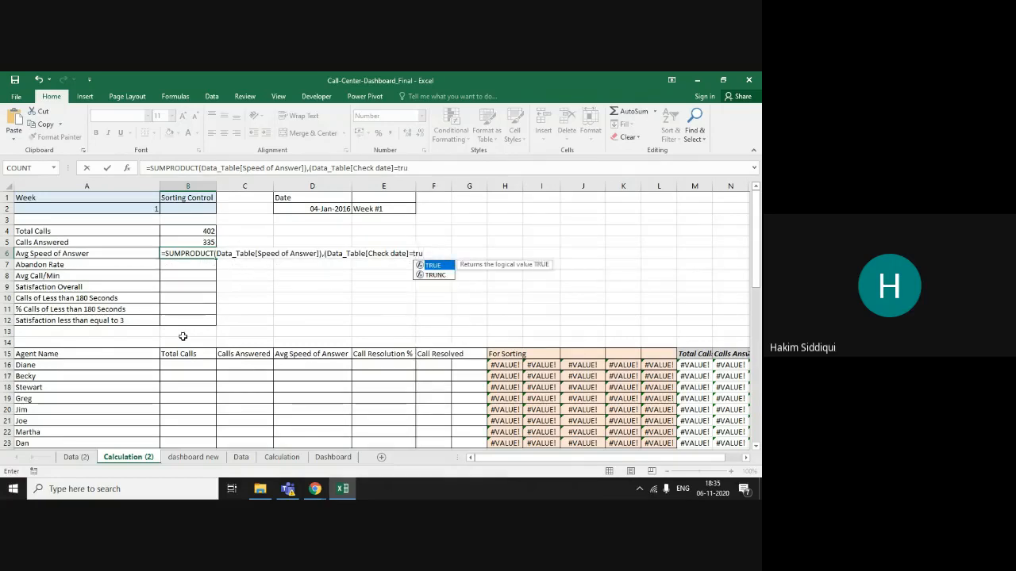
pyautogui.press('Tab')
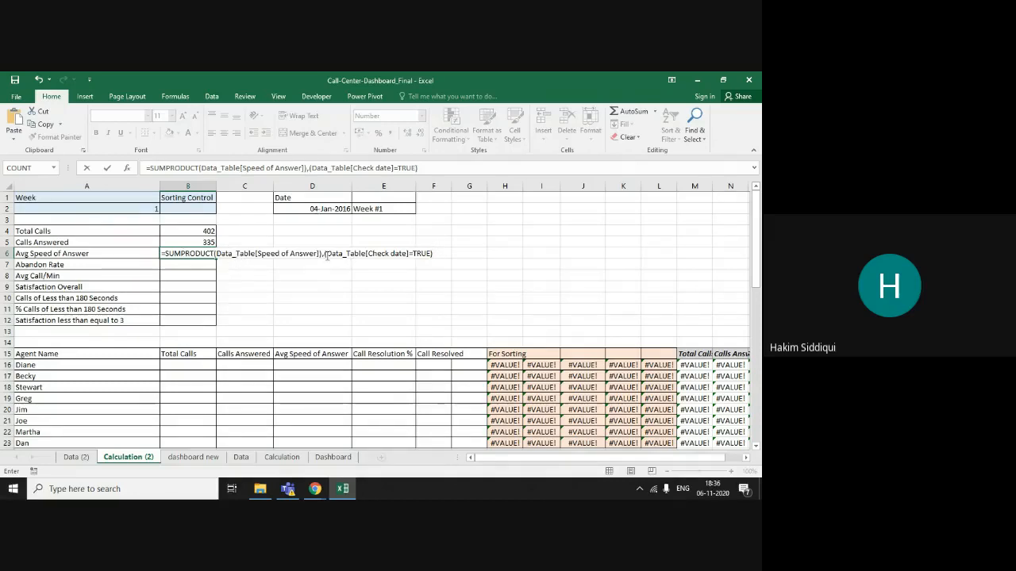
pyautogui.click(214, 254)
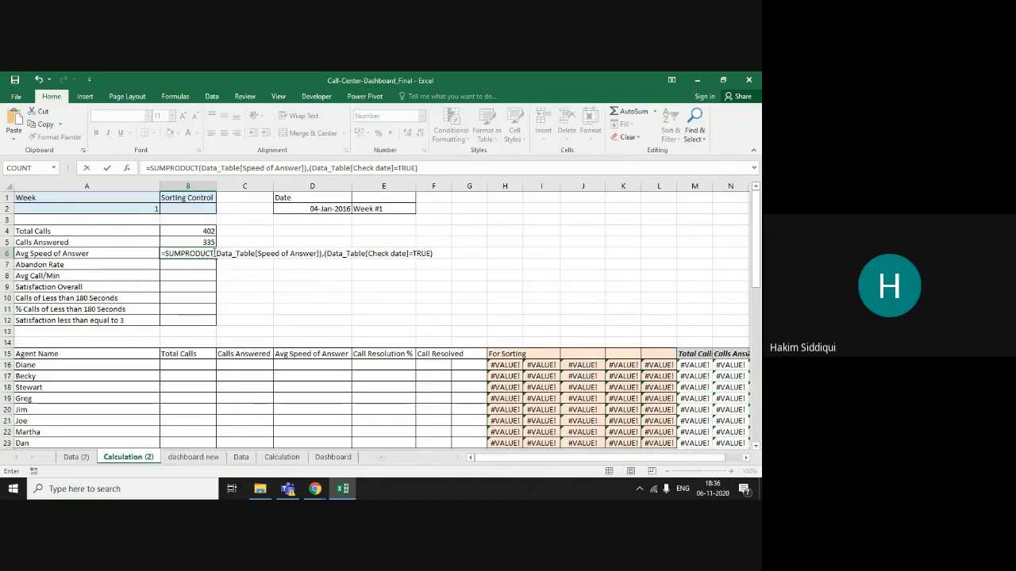
pyautogui.click(215, 254)
pyautogui.write('(')
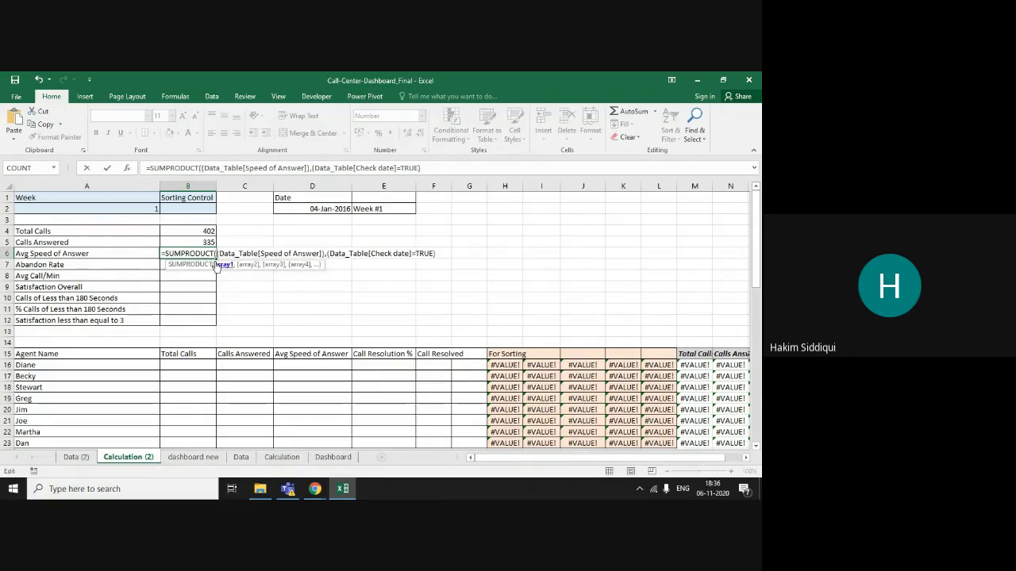
pyautogui.click(441, 254)
pyautogui.write(')')
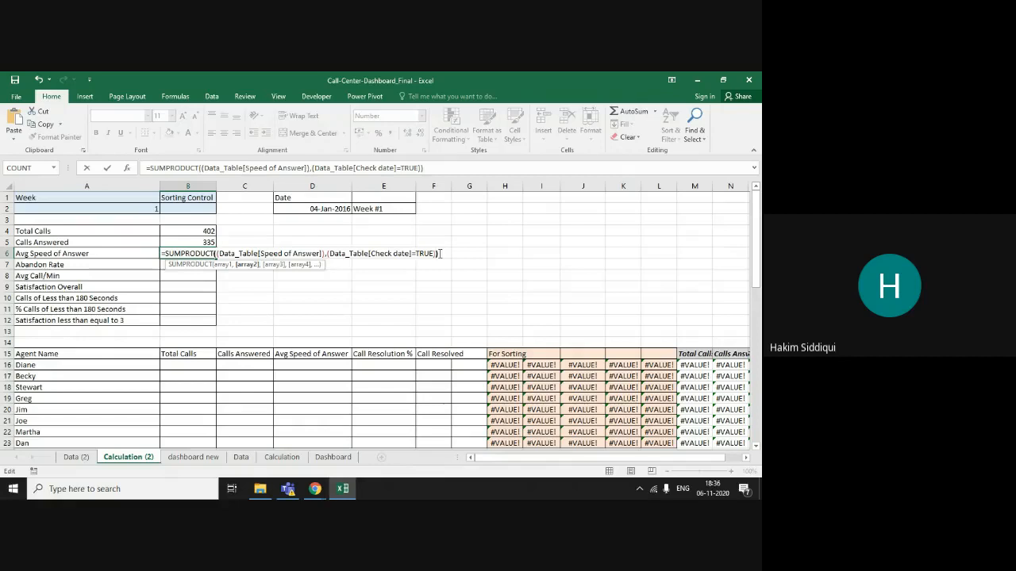
pyautogui.write(')')
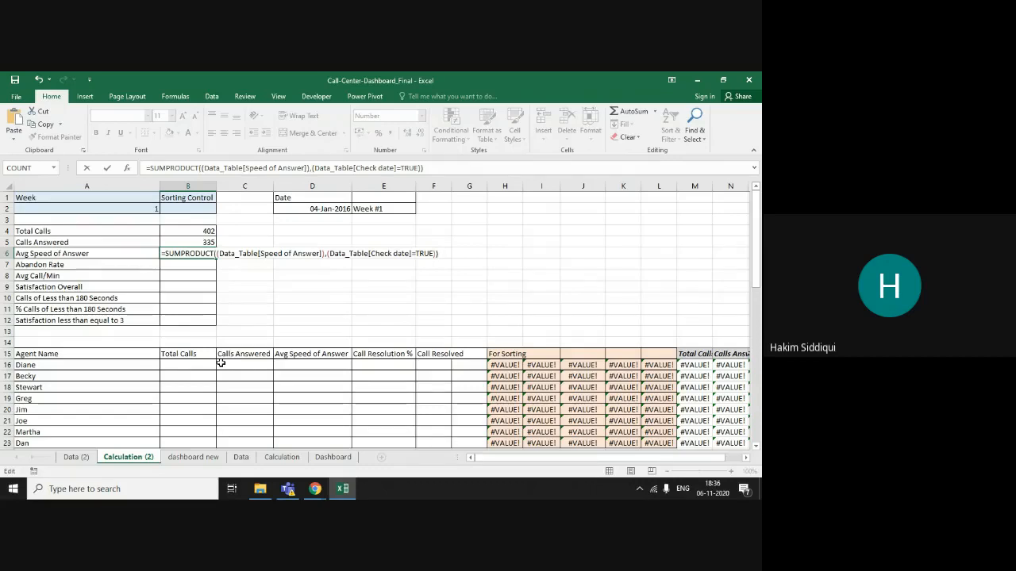
pyautogui.press('Return')
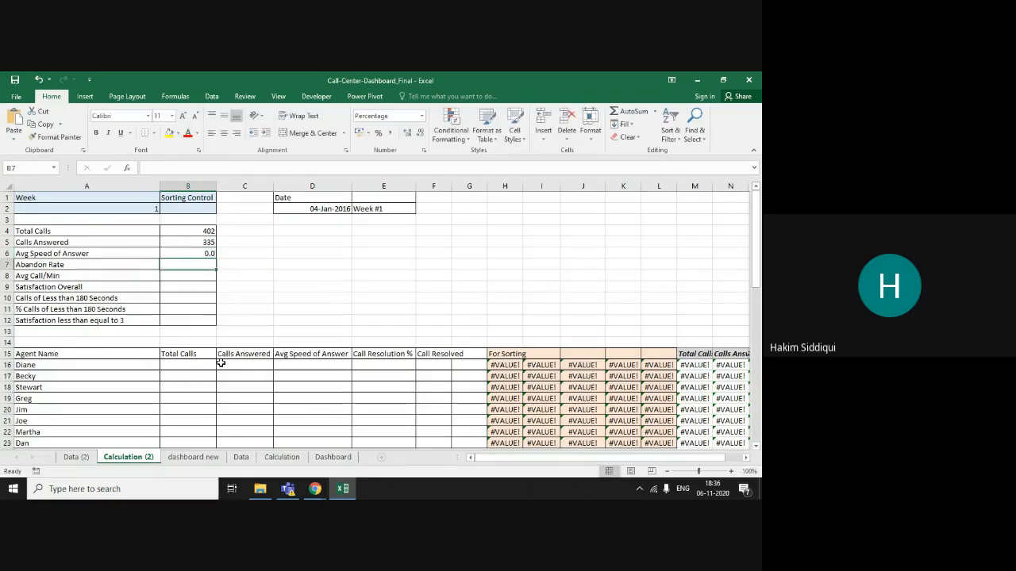
# Review the SUMPRODUCT formula in B6 and leave it as entered.
pyautogui.press('Up')
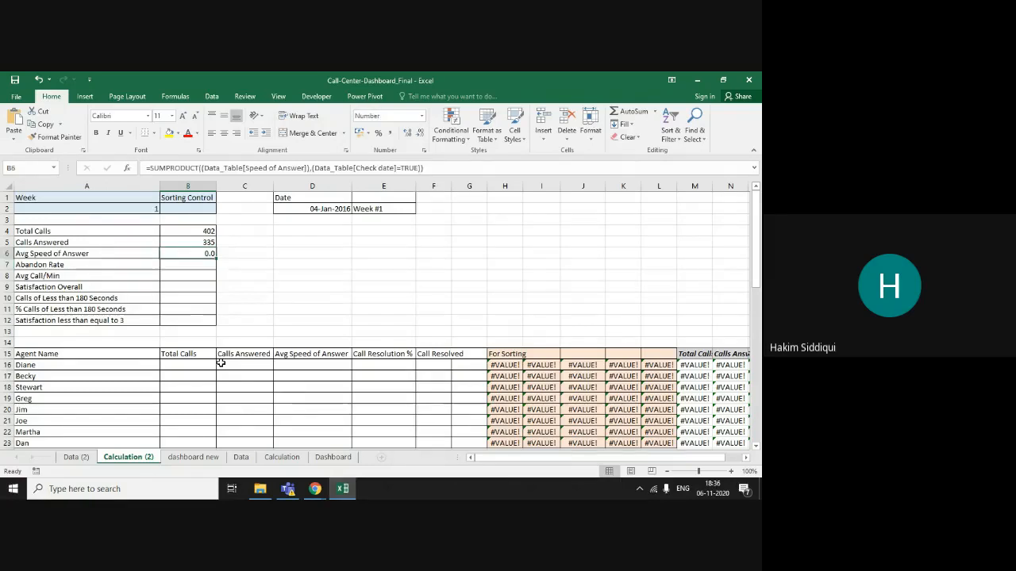
pyautogui.doubleClick(203, 253)
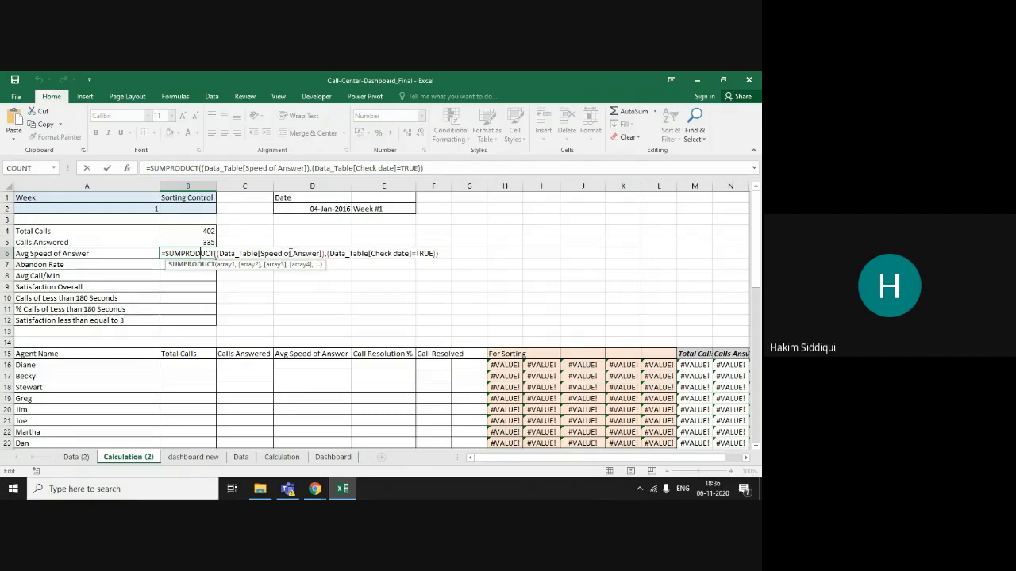
pyautogui.press('Return')
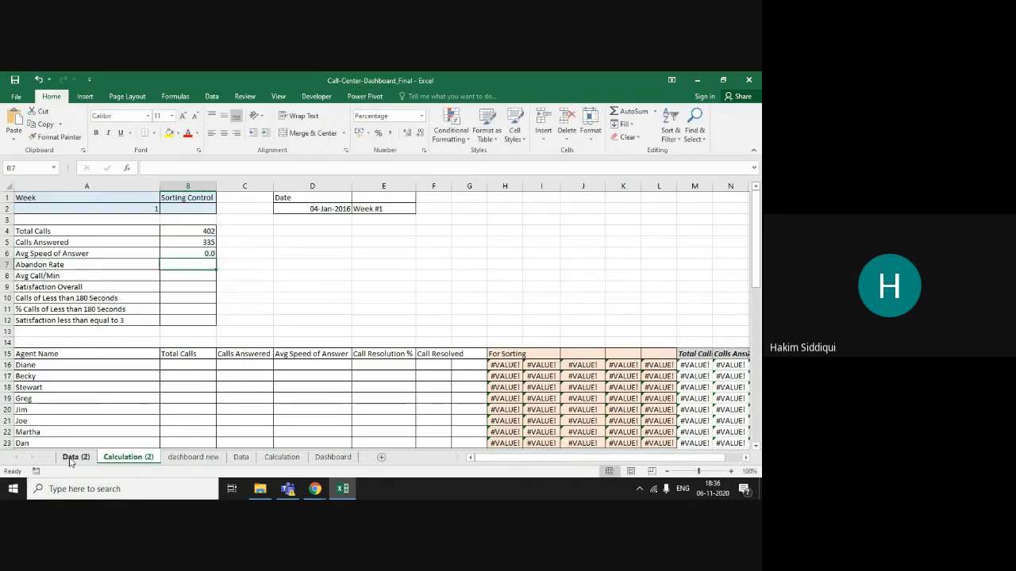
# Examine the Speed of Answer column on the Data (2) sheet for blank cells and for rows where Check date is TRUE.
pyautogui.click(71, 459)
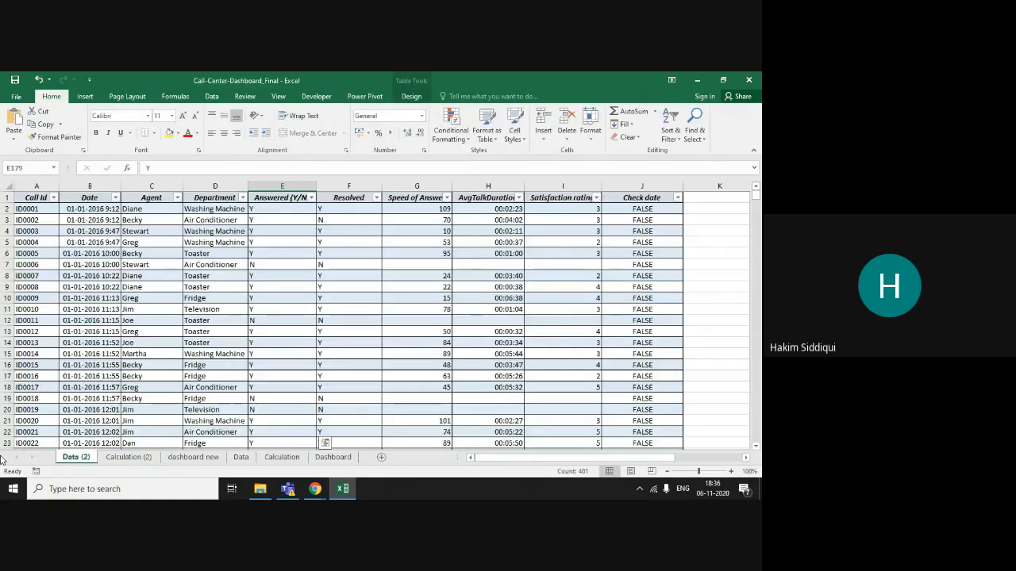
pyautogui.click(416, 265)
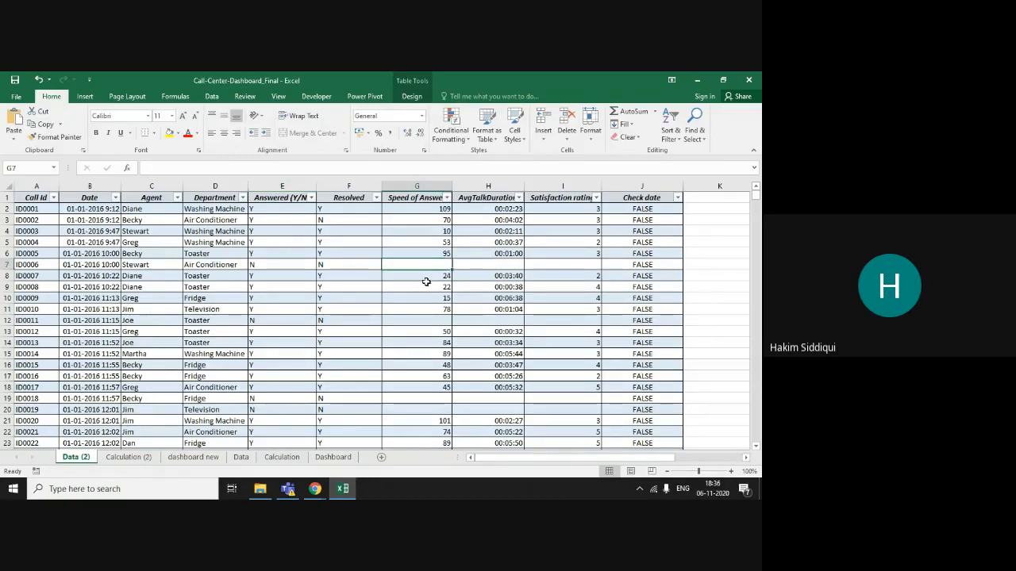
pyautogui.scroll(-5, 427, 284)
pyautogui.click(426, 287)
pyautogui.click(426, 320)
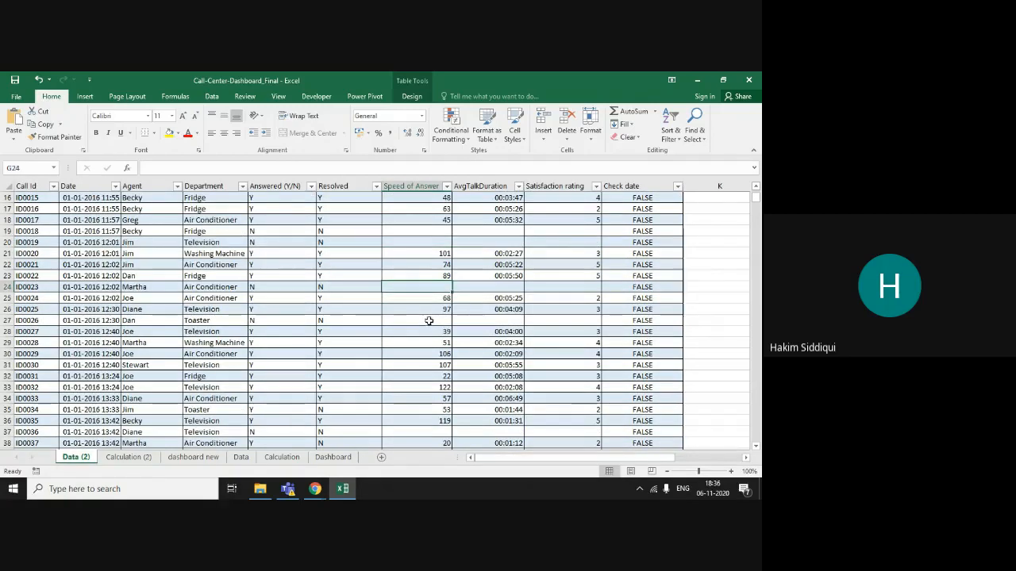
pyautogui.scroll(-5, 425, 385)
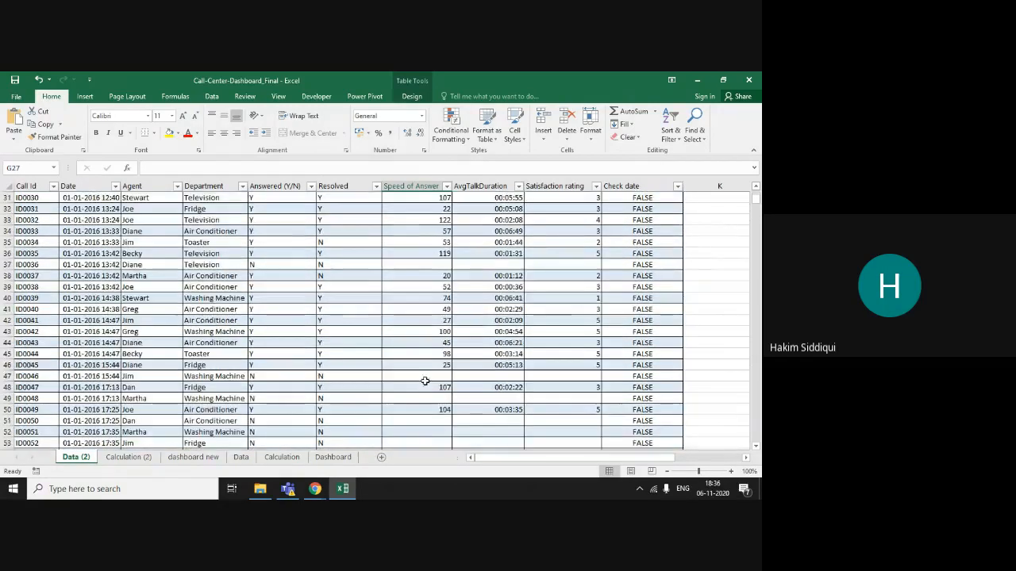
pyautogui.click(425, 379)
pyautogui.scroll(-16, 425, 379)
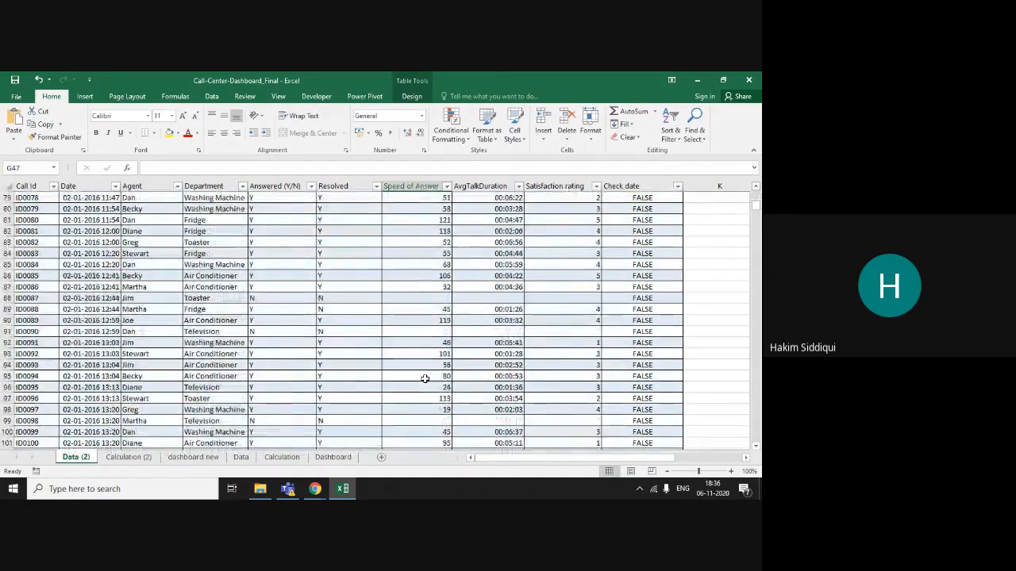
pyautogui.scroll(-15, 424, 378)
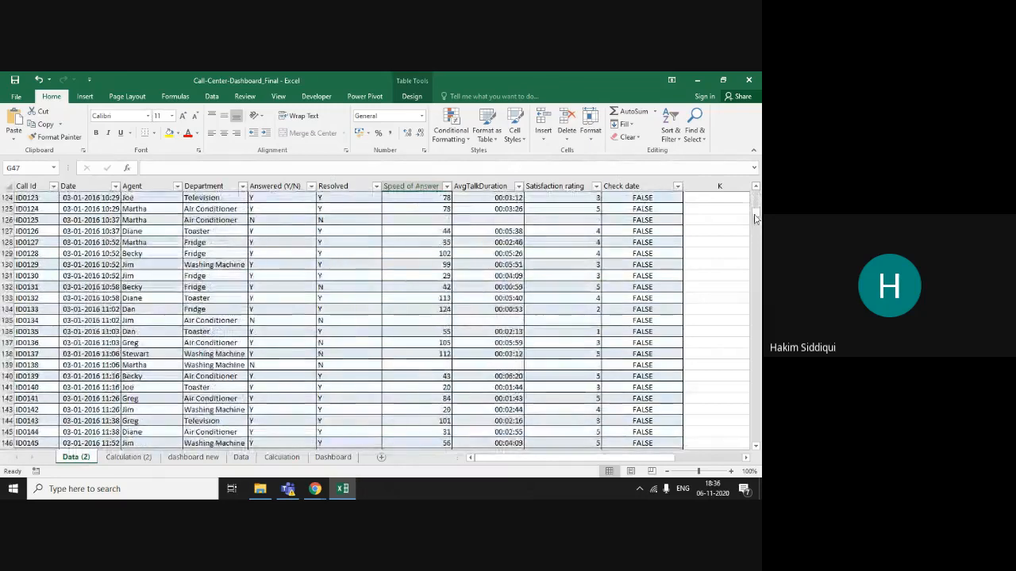
pyautogui.moveTo(755, 212); pyautogui.dragTo(756, 270)
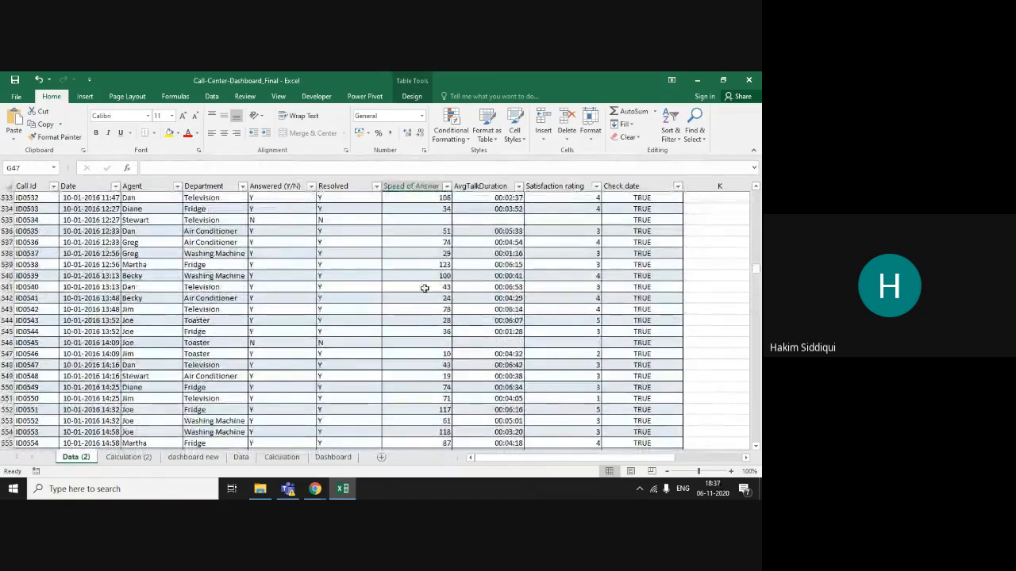
pyautogui.click(423, 398)
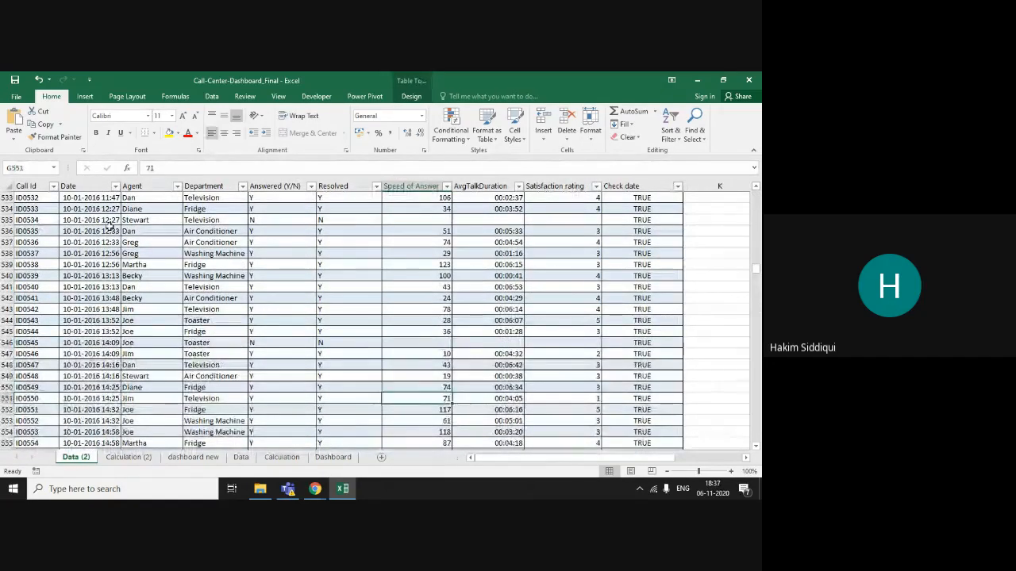
# Insert a double minus (--) before (Data_Table[Check date]=TRUE) in the B6 formula on the Calculation (2) sheet.
pyautogui.click(127, 457)
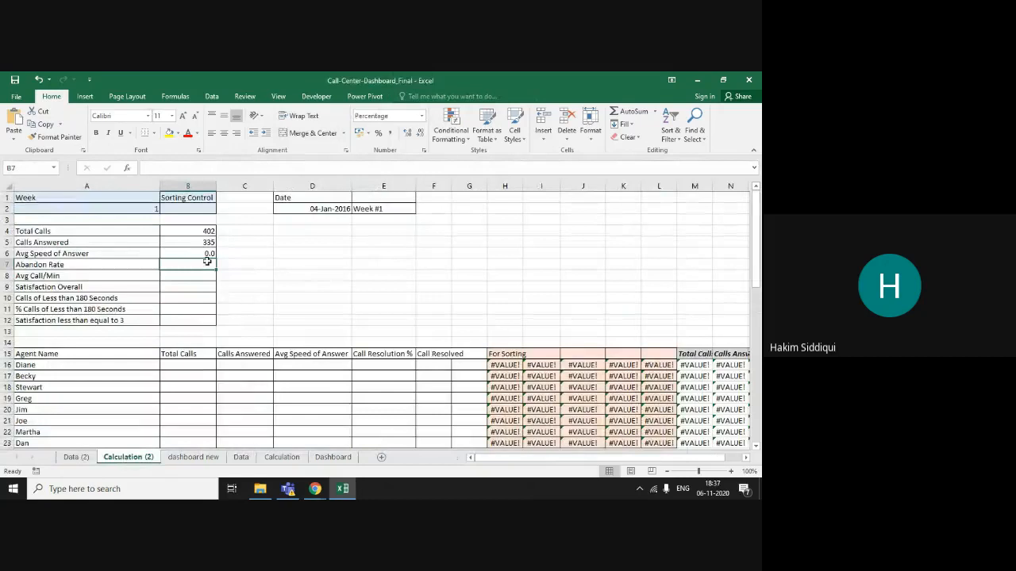
pyautogui.click(200, 252)
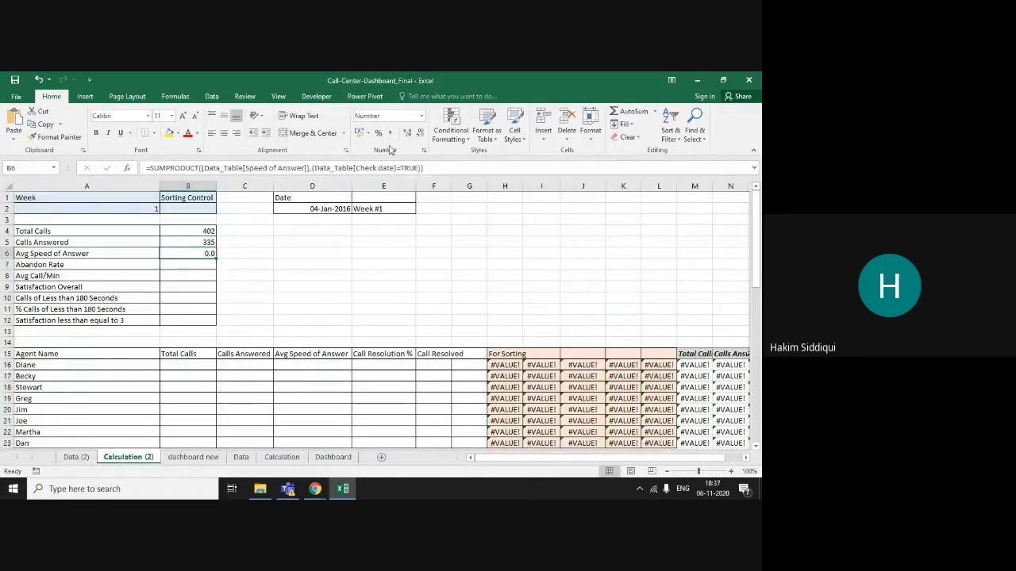
pyautogui.click(312, 169)
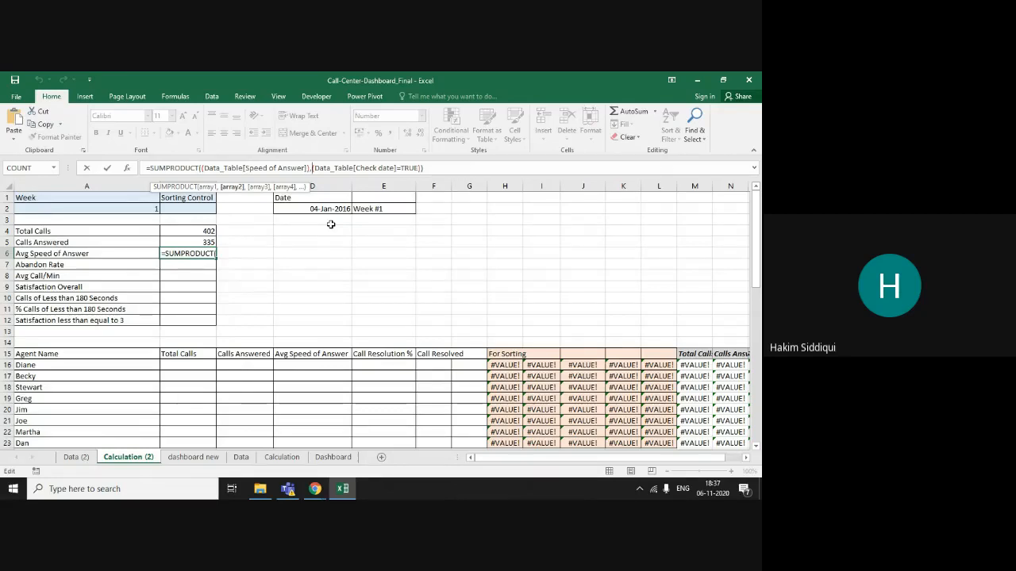
pyautogui.write('-')
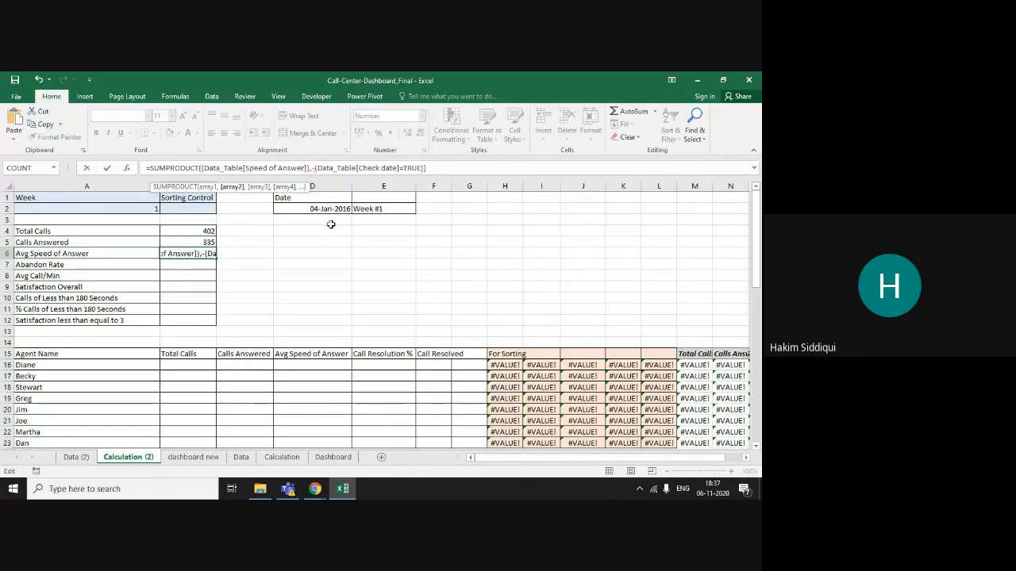
pyautogui.write('-')
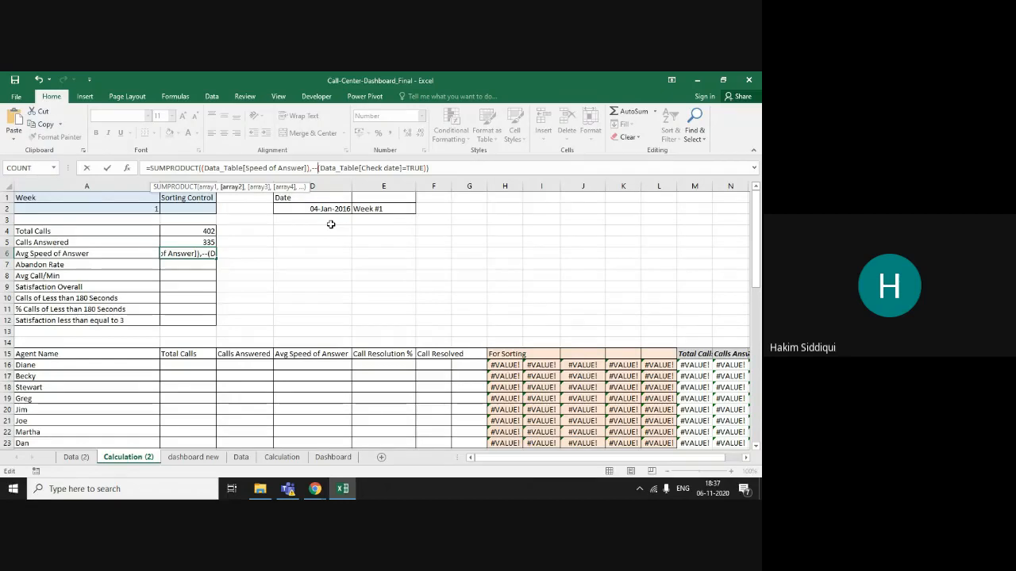
pyautogui.press('Return')
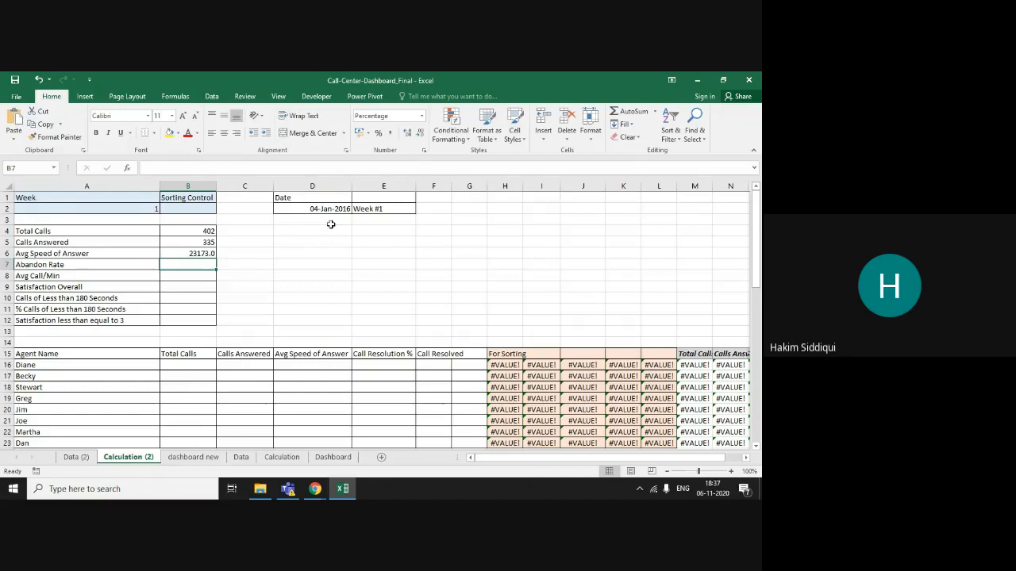
# Divide the SUMPRODUCT result in B6 by the Total Calls cell, B4.
pyautogui.press('Up')
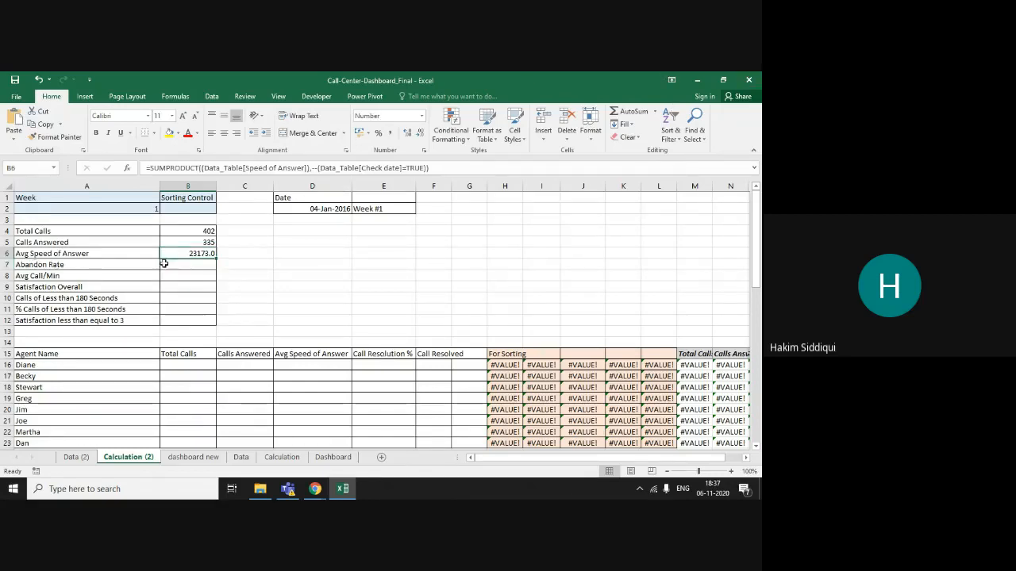
pyautogui.click(429, 169)
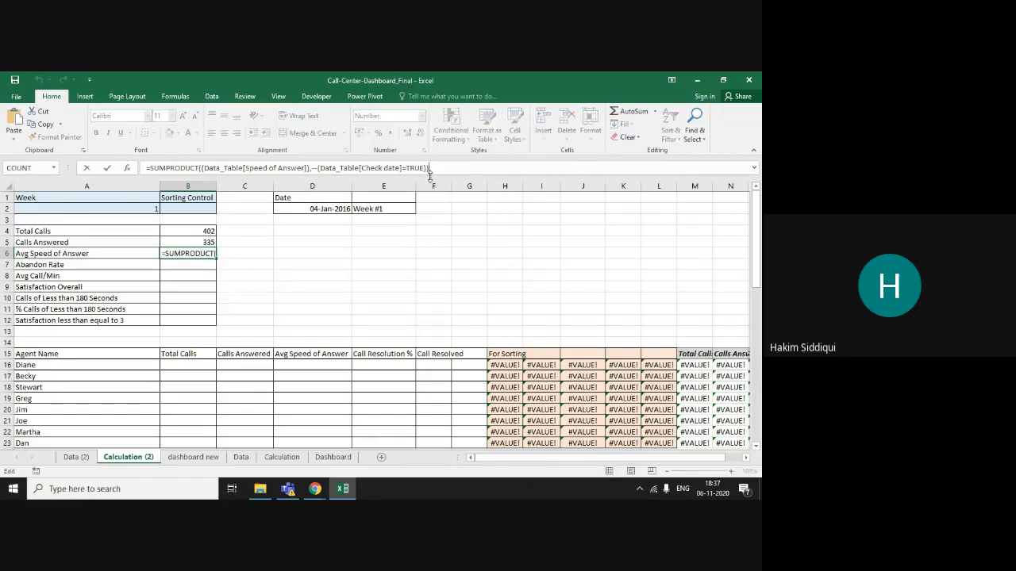
pyautogui.write('/')
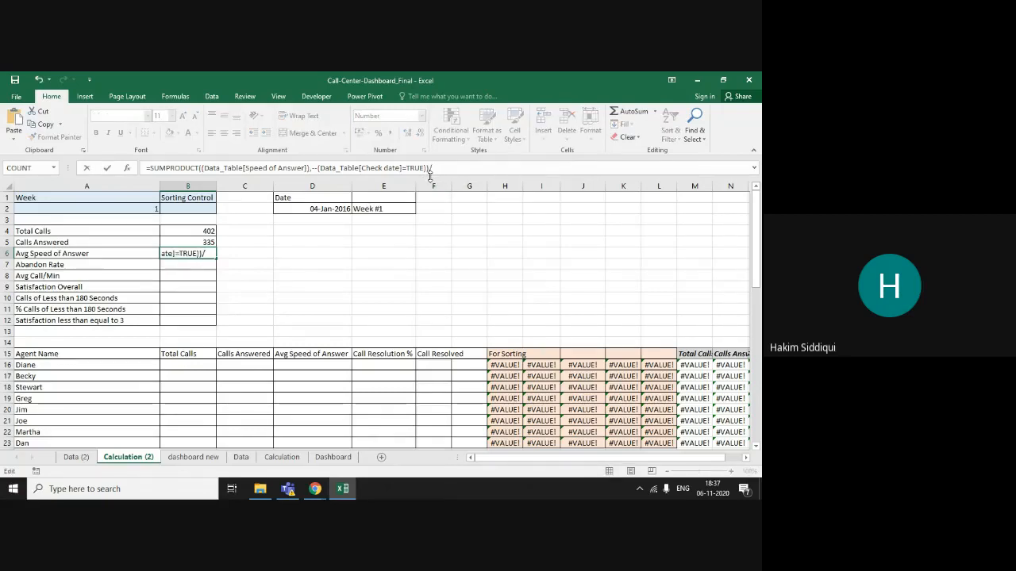
pyautogui.click(188, 232)
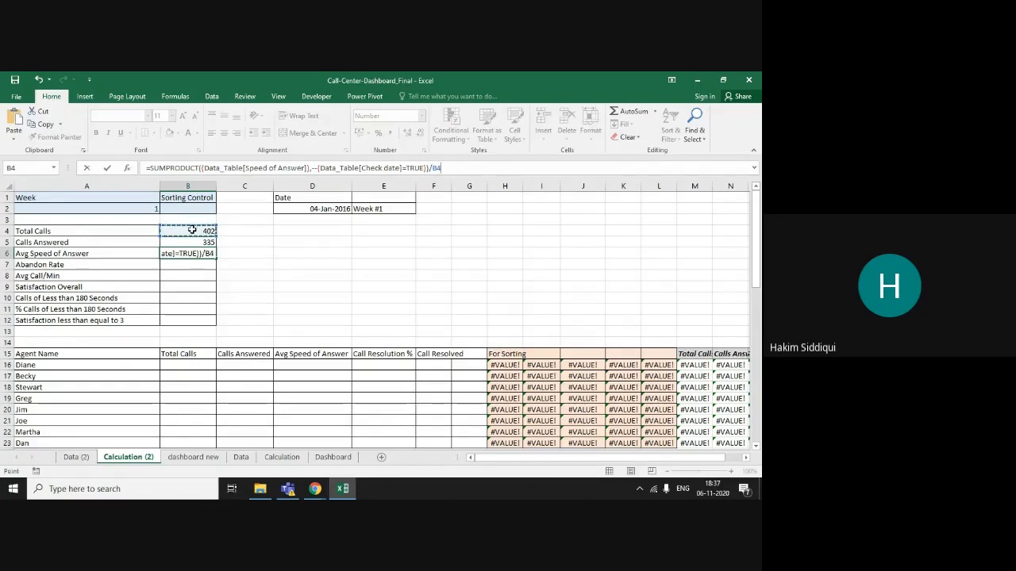
pyautogui.press('Return')
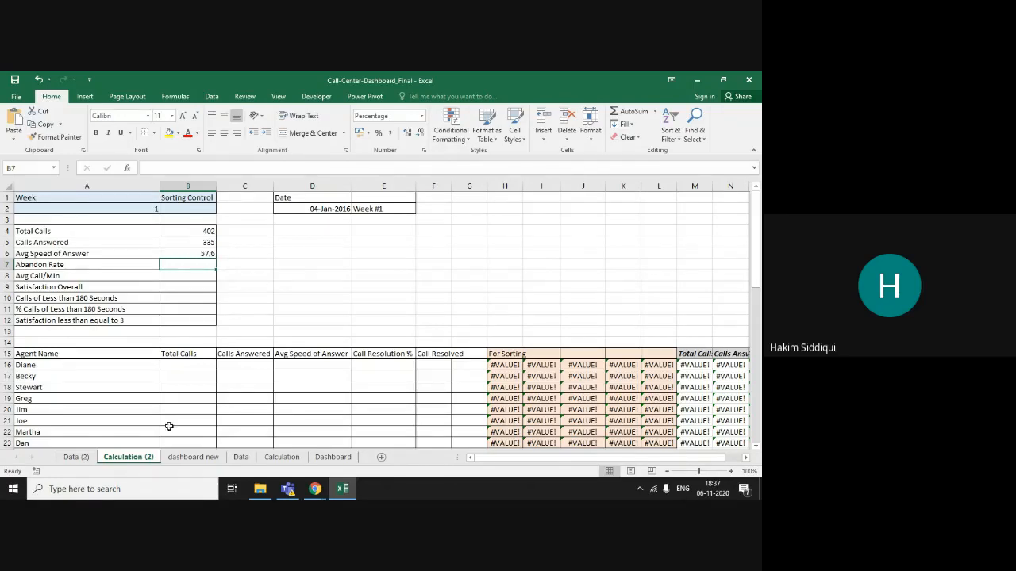
# Compare the Avg Speed of Answer result with the one on the finished Calculation sheet.
pyautogui.click(281, 457)
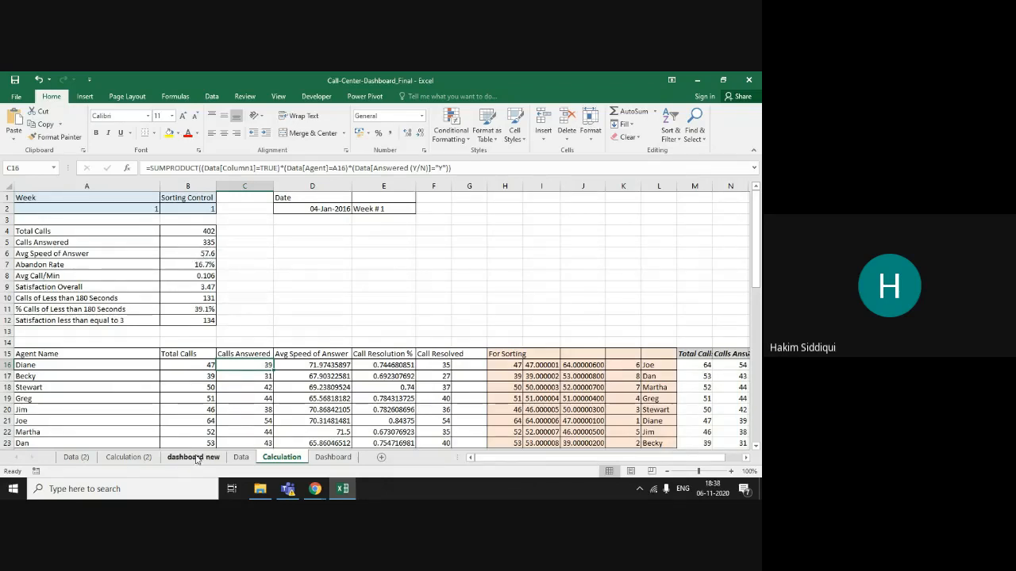
pyautogui.click(129, 457)
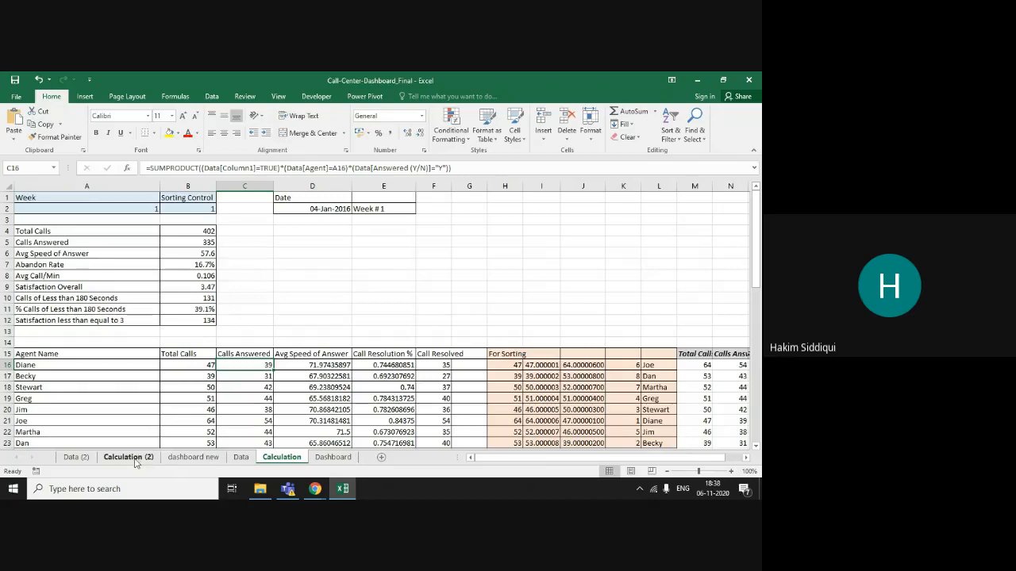
pyautogui.click(192, 254)
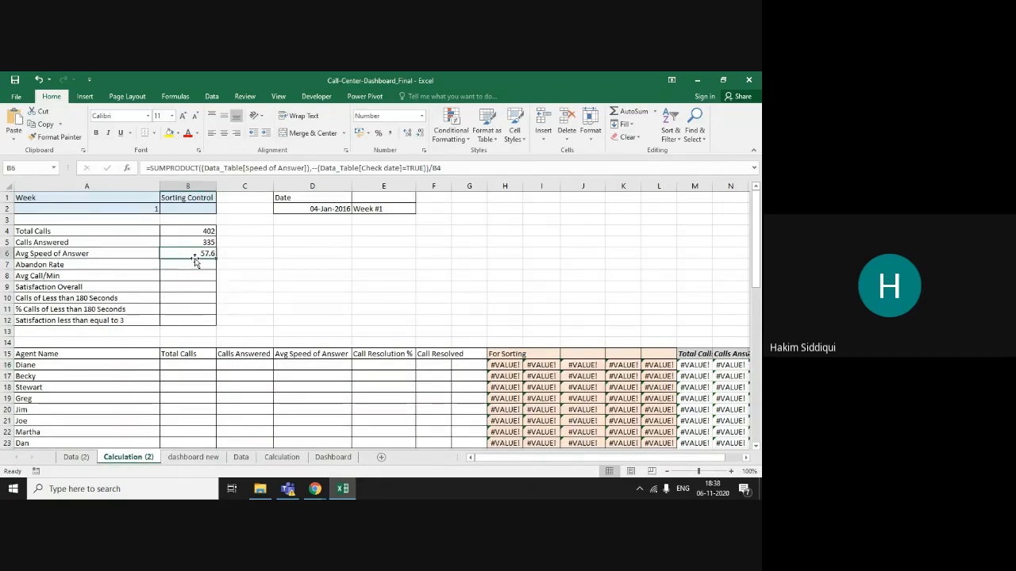
# Open the B6 formula on Calculation (2) for inspection, and switch to the Google Meet window in Chrome.
pyautogui.doubleClick(197, 253)
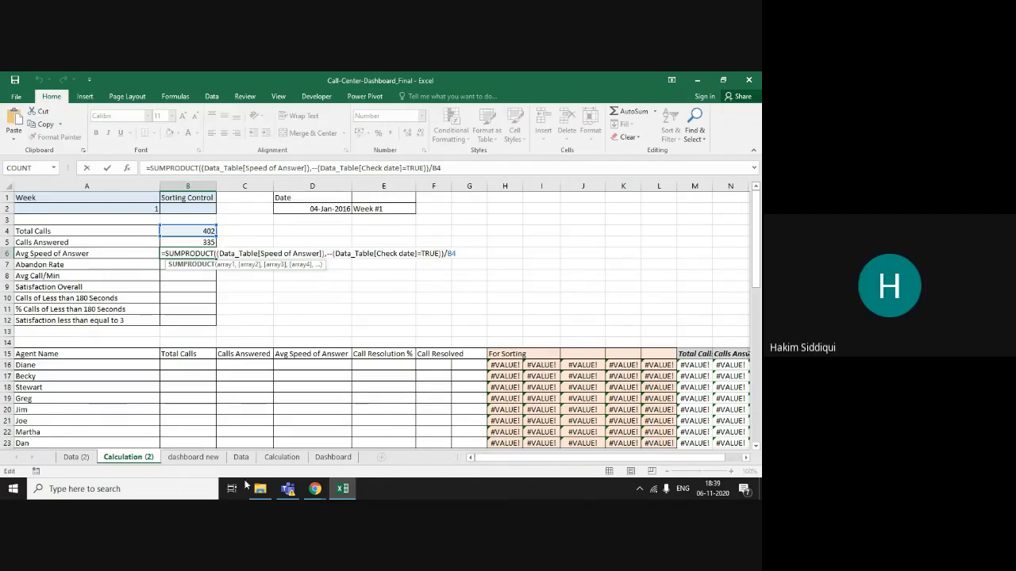
pyautogui.moveTo(317, 492)
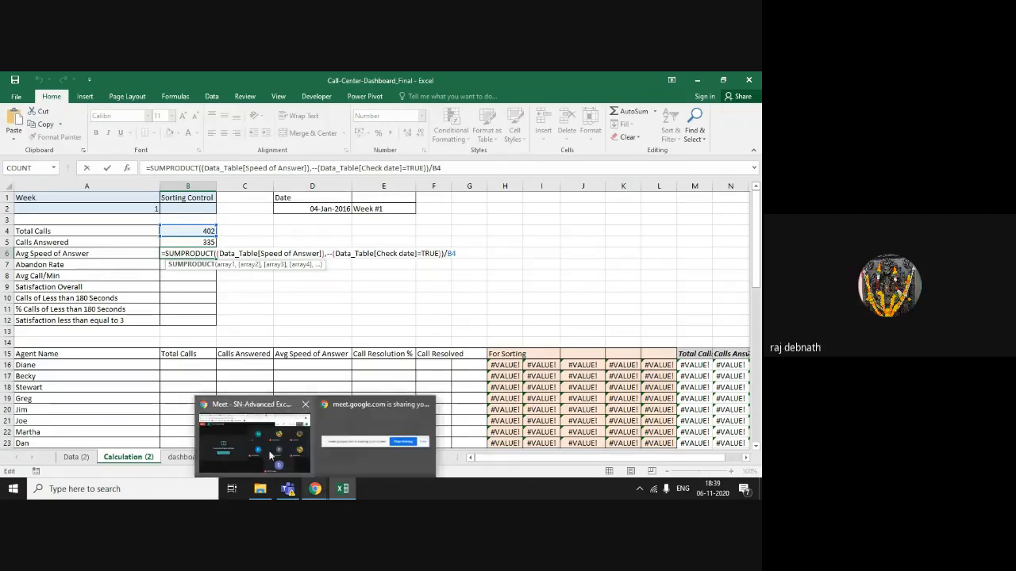
pyautogui.click(269, 450)
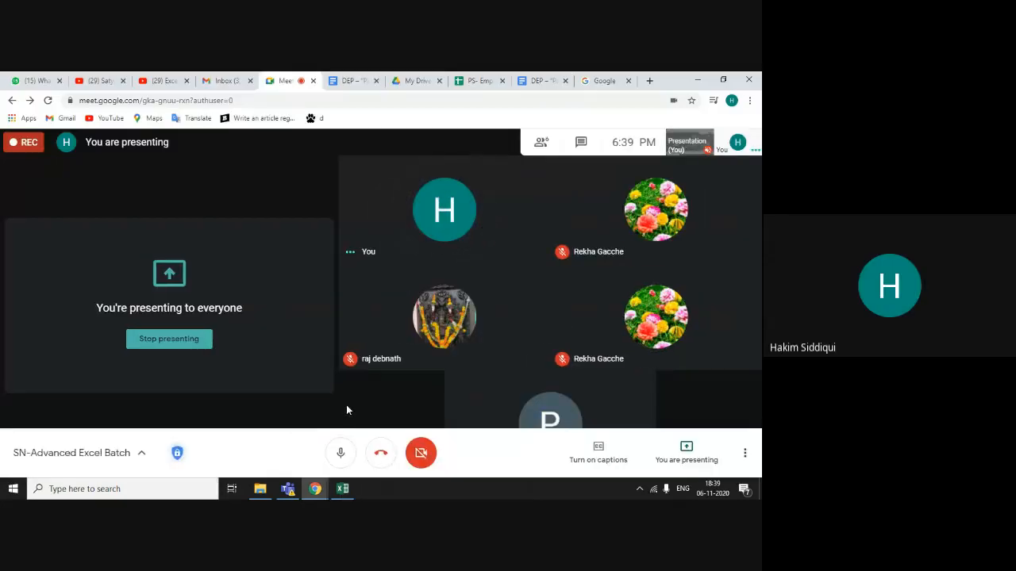
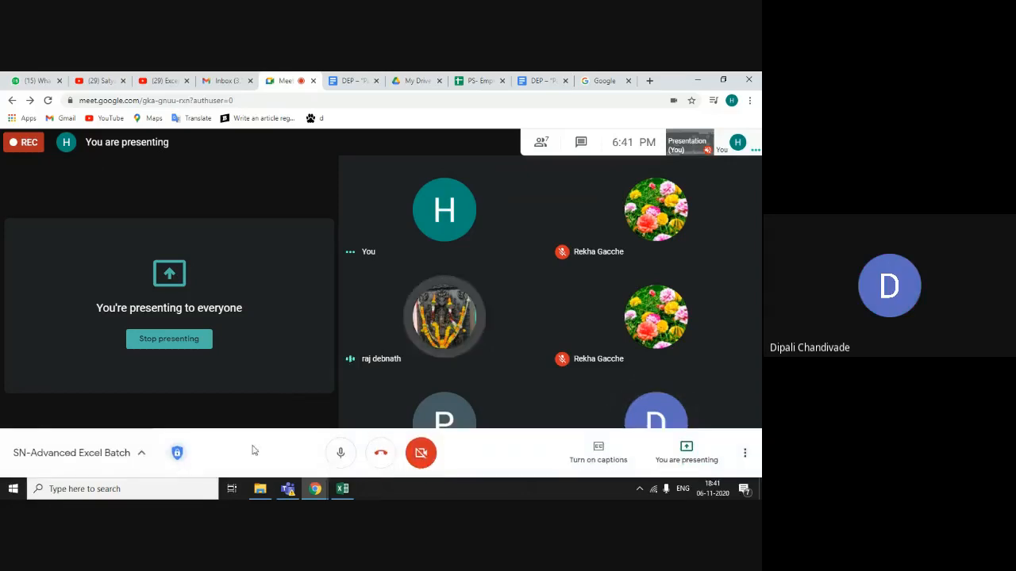
# Switch back to Excel, close the B6 formula, and review the Total Calls, Calls Answered and Avg Speed of Answer formulas.
pyautogui.click(343, 489)
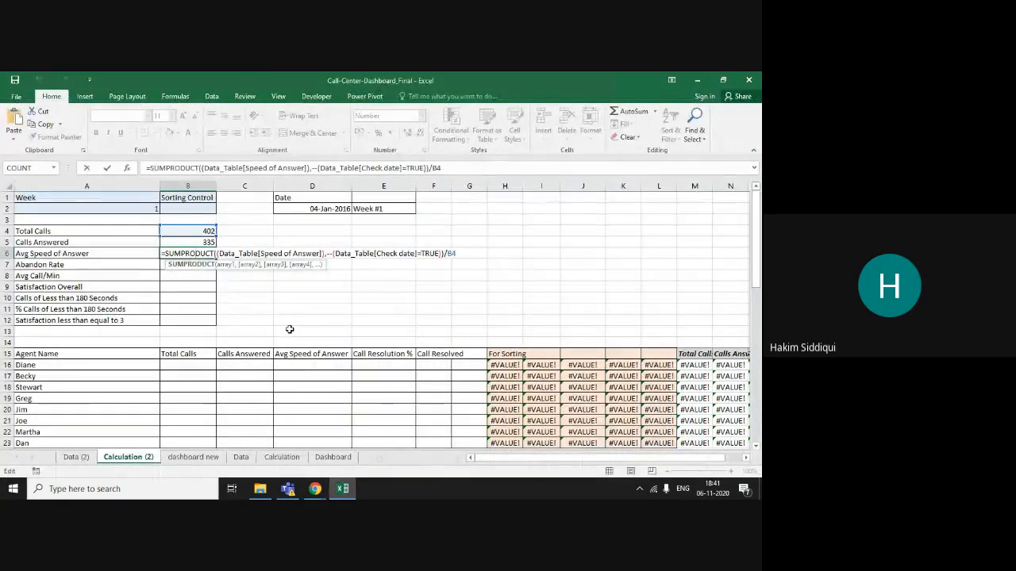
pyautogui.press('Return')
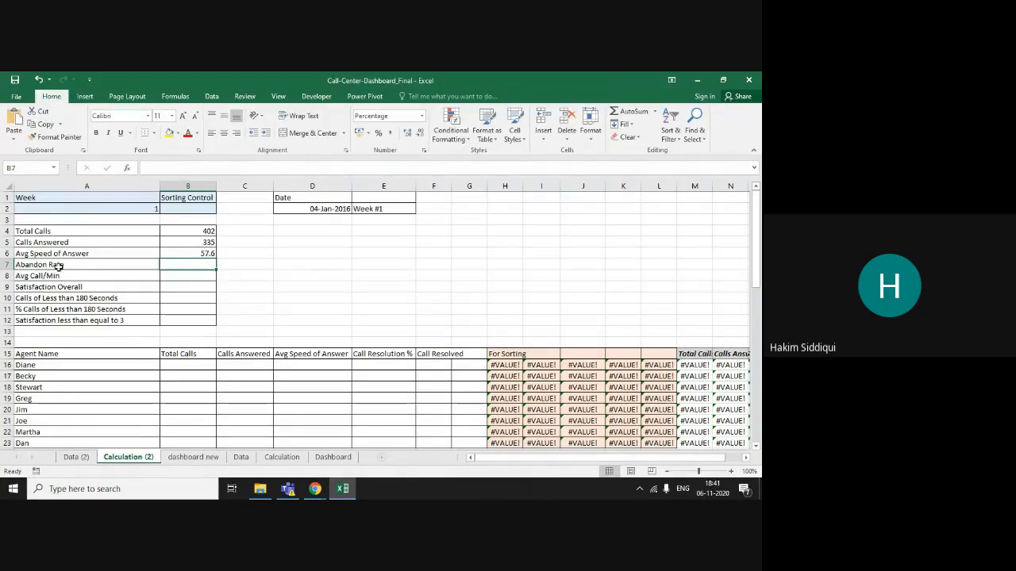
pyautogui.click(205, 233)
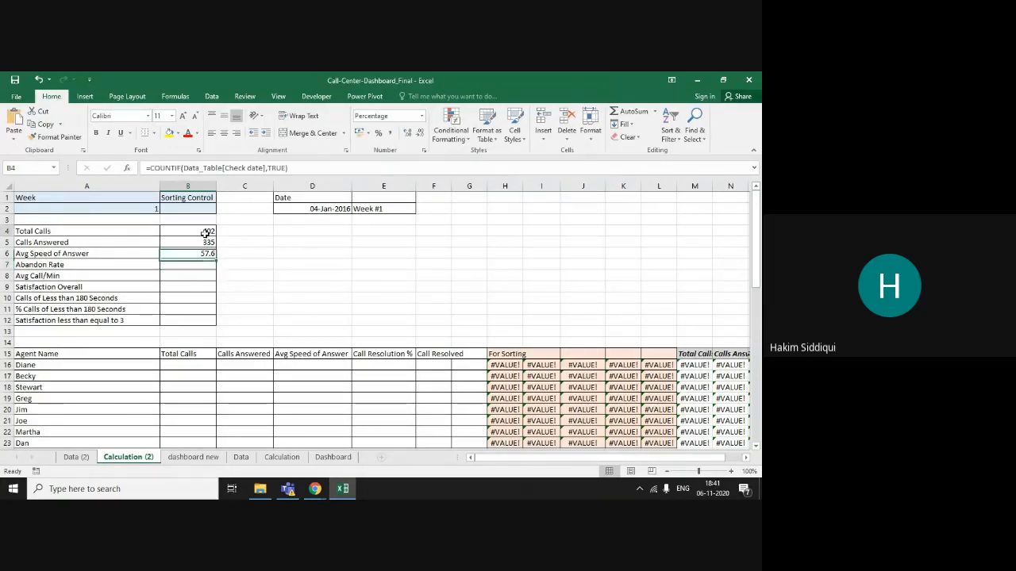
pyautogui.click(184, 242)
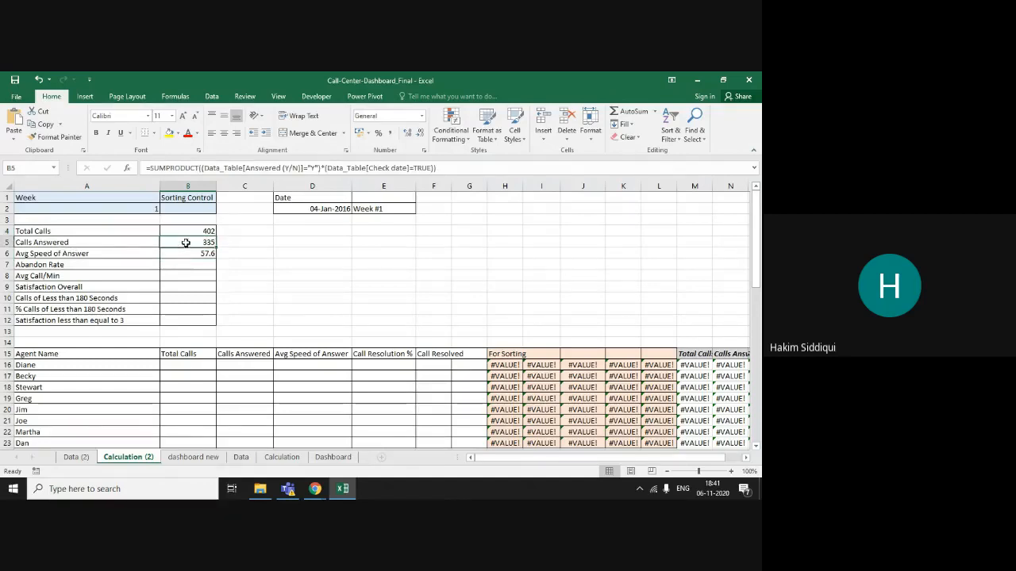
pyautogui.click(167, 257)
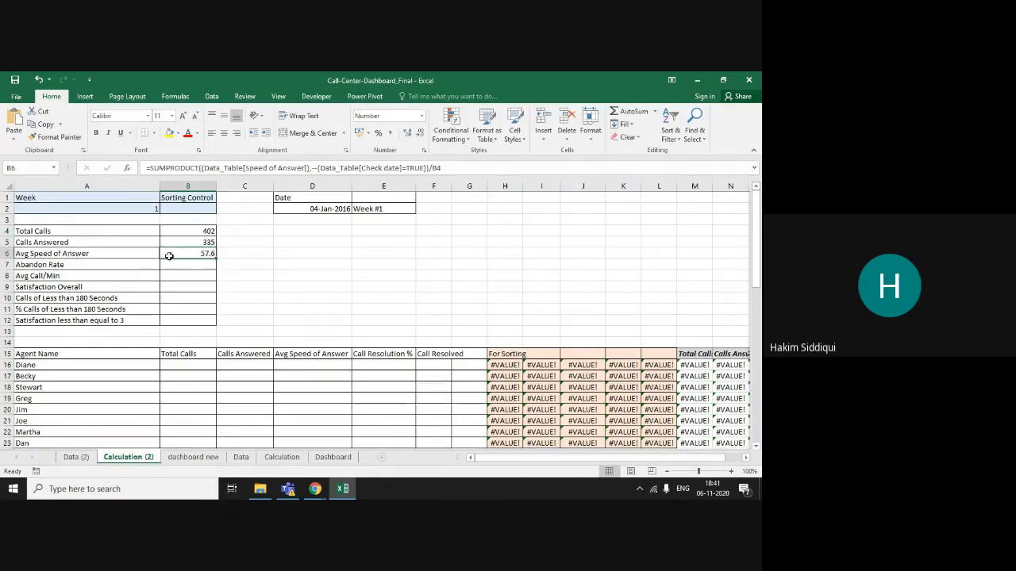
# Look over the first call records and column headers of the table on the Data (2) sheet.
pyautogui.click(83, 458)
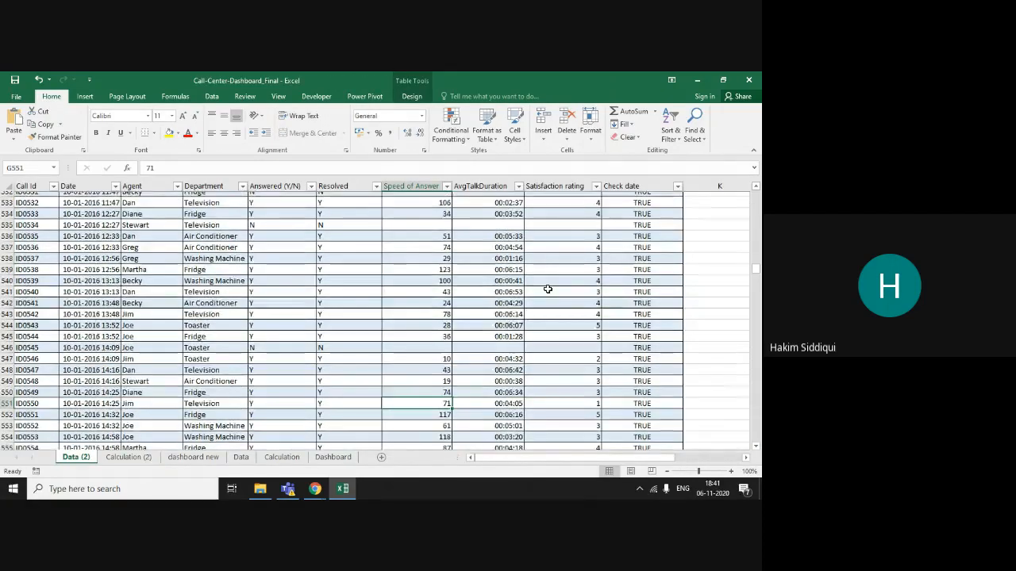
pyautogui.scroll(20, 548, 290)
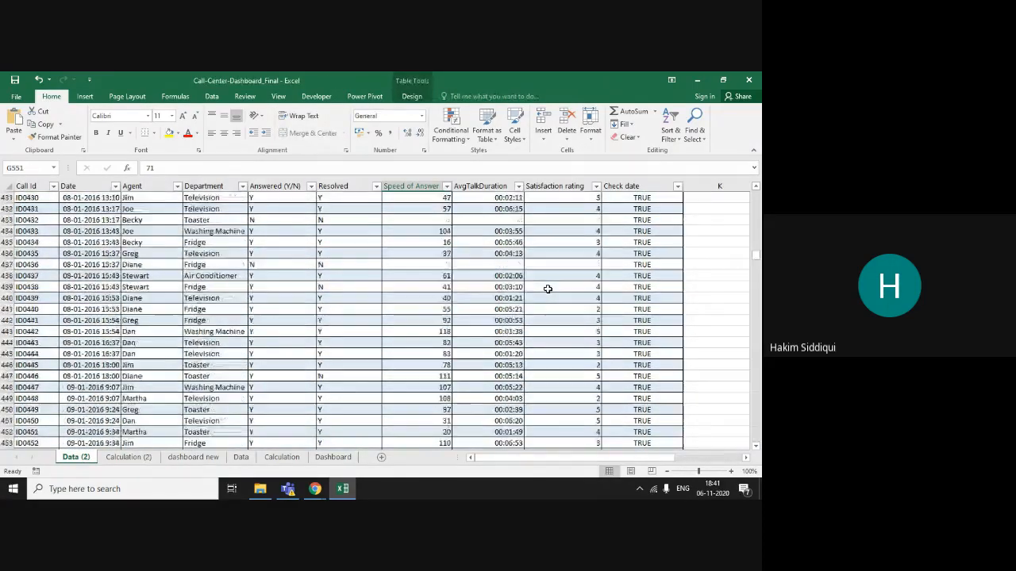
pyautogui.scroll(12, 547, 289)
pyautogui.moveTo(757, 254); pyautogui.dragTo(757, 197)
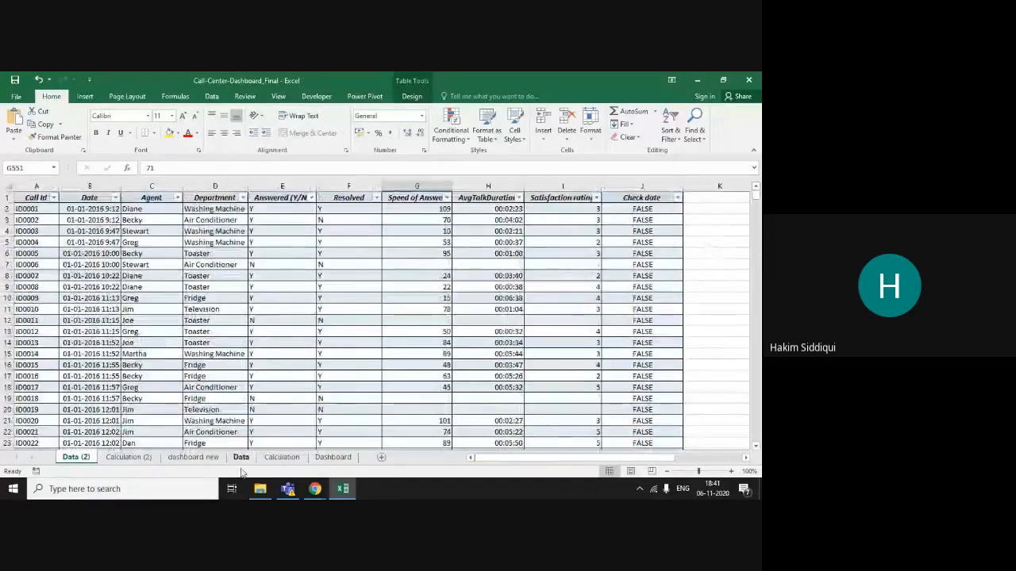
# In the Abandon Rate cell B7 on Calculation (2), subtract Calls Answered from Total Calls with =B4-B5.
pyautogui.click(127, 459)
pyautogui.click(191, 265)
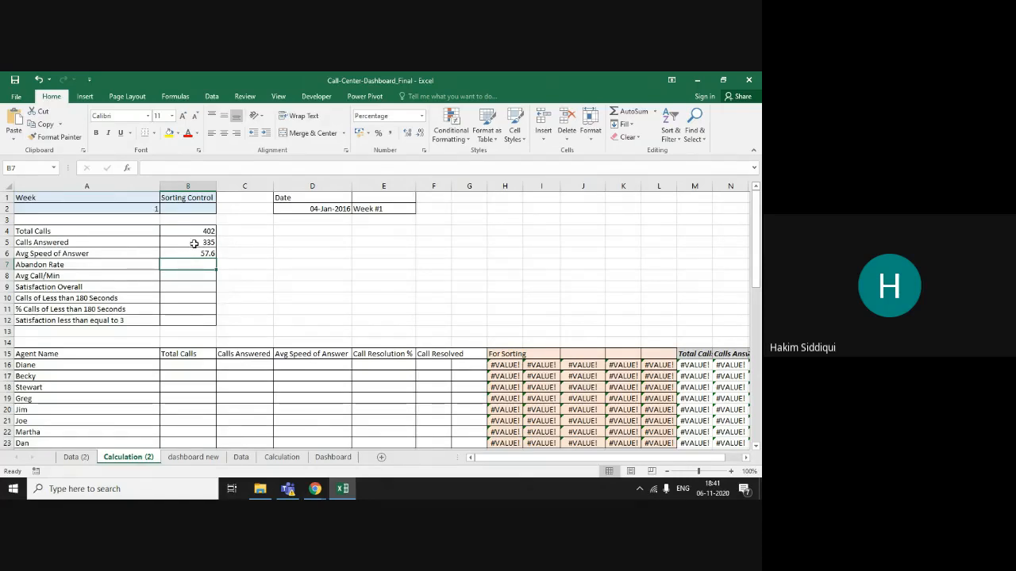
pyautogui.write('=')
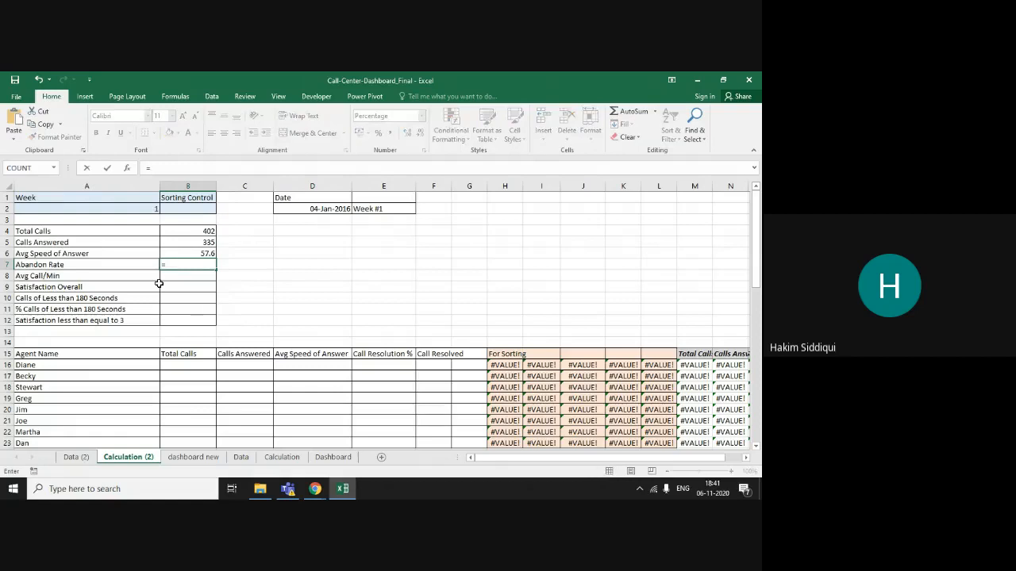
pyautogui.click(177, 230)
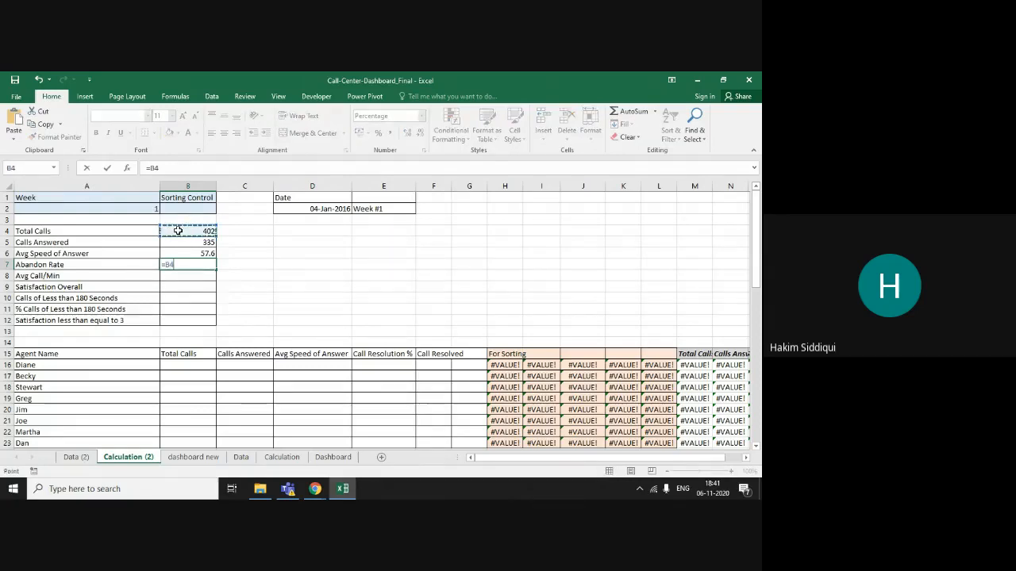
pyautogui.write('-')
pyautogui.click(174, 243)
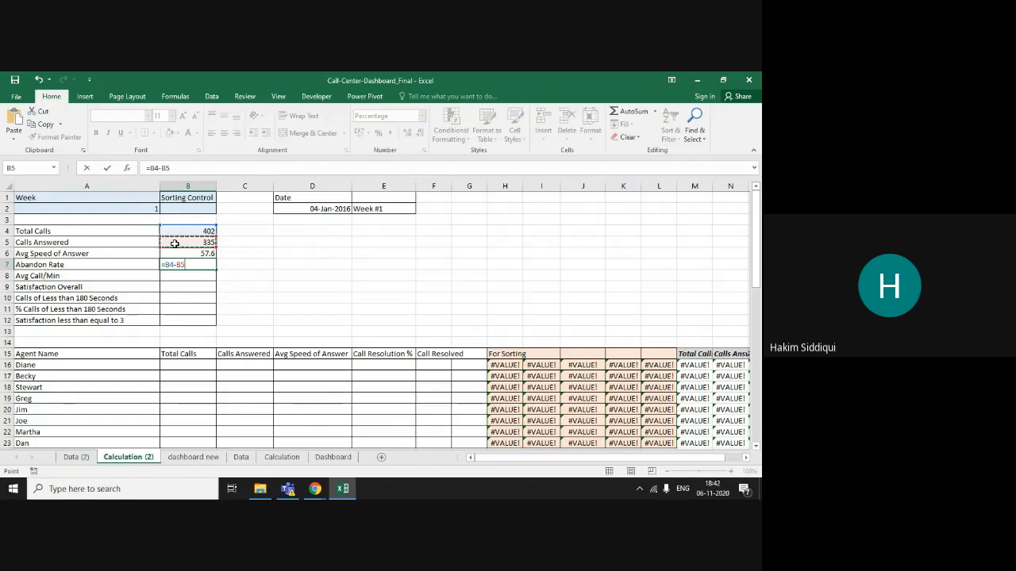
pyautogui.press('Return')
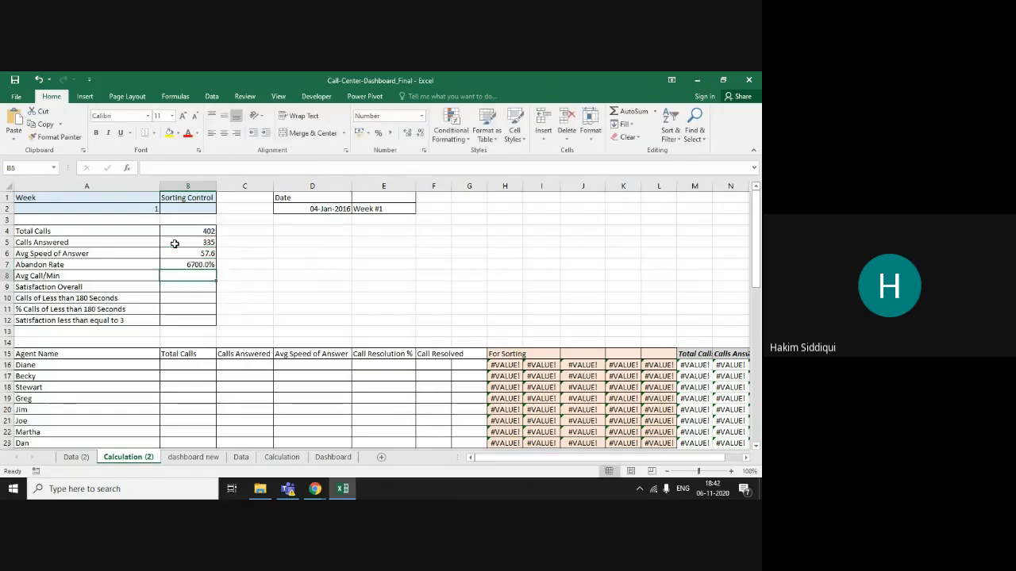
# Change the Abandon Rate formula in B7 to =(B4-B5)/B4 so the difference is divided by Total Calls.
pyautogui.click(91, 264)
pyautogui.click(189, 267)
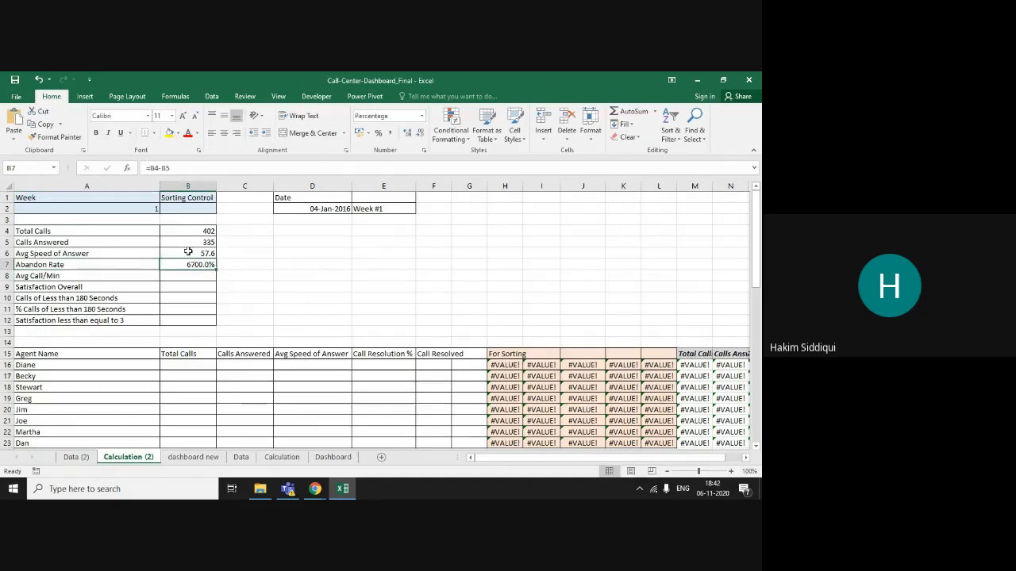
pyautogui.click(151, 169)
pyautogui.write('(')
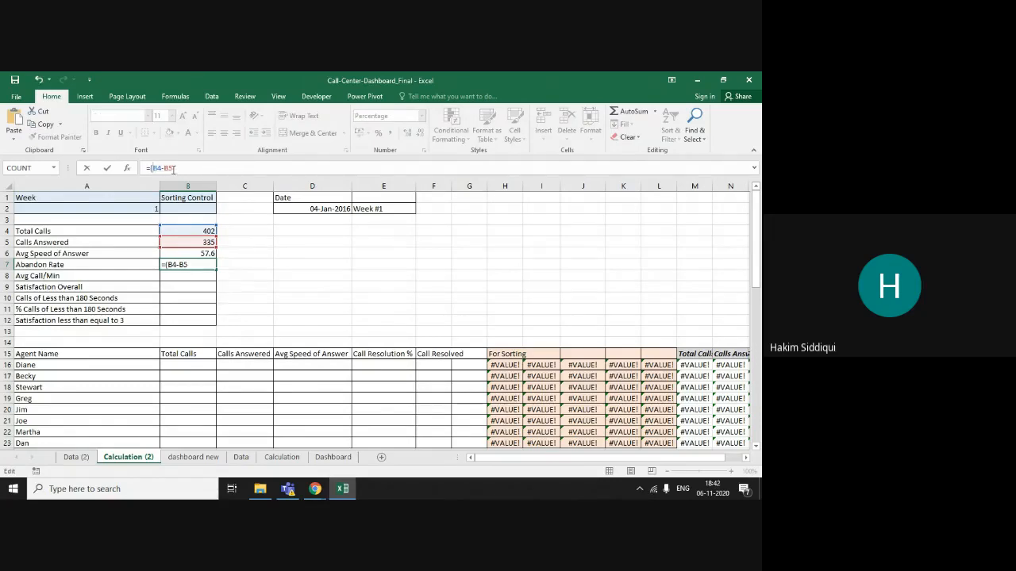
pyautogui.write(')')
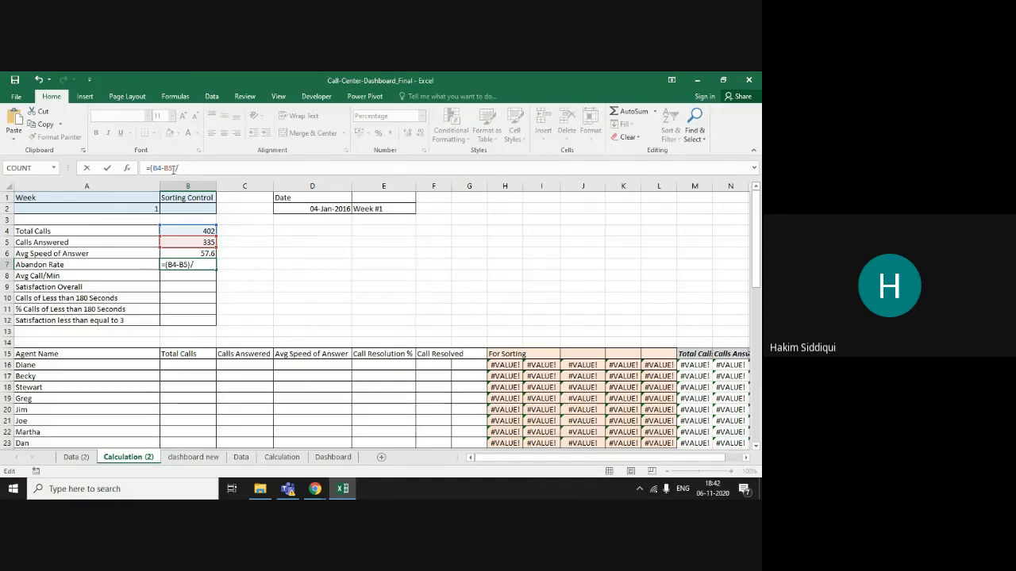
pyautogui.write('/')
pyautogui.click(182, 229)
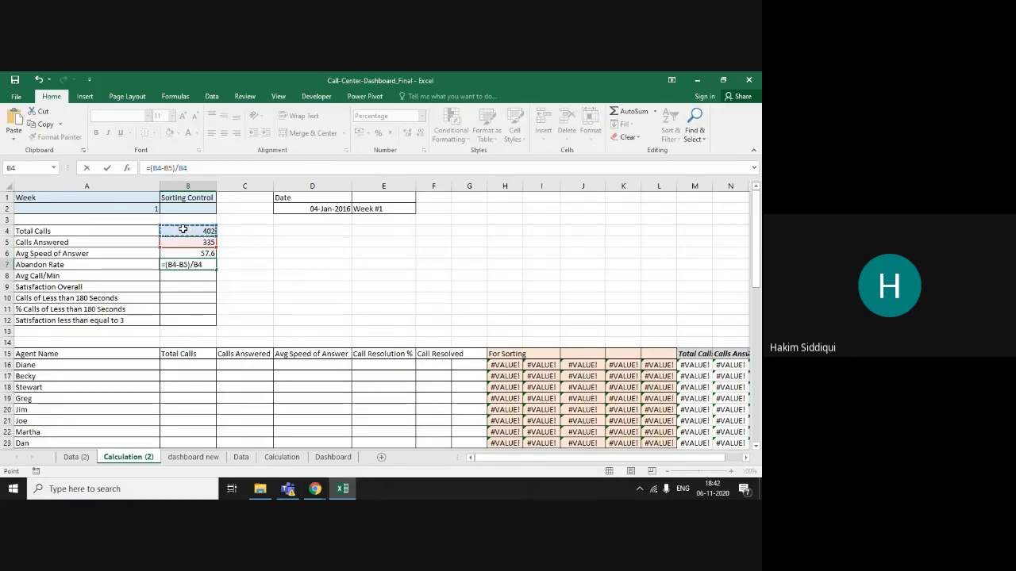
pyautogui.press('Return')
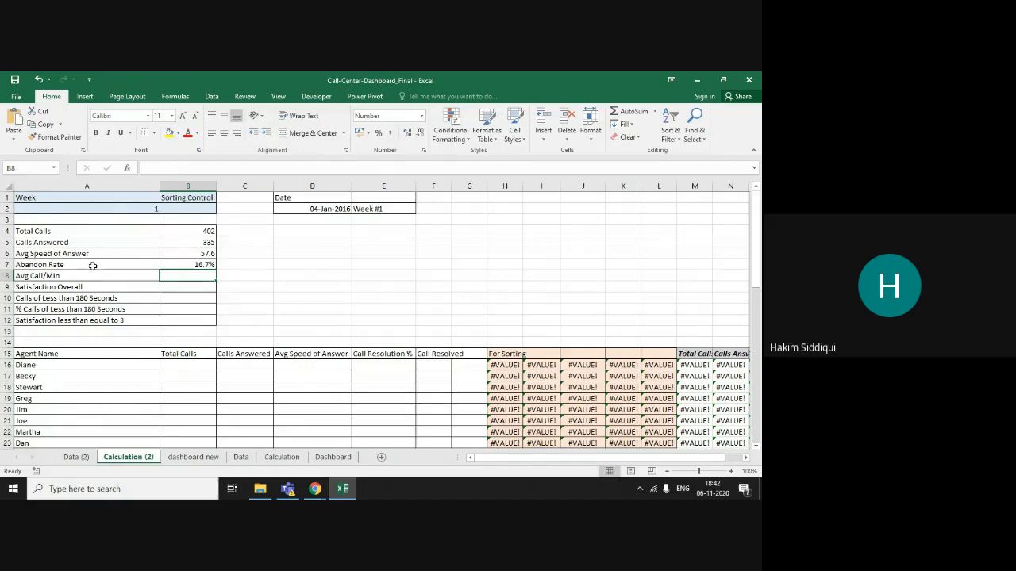
pyautogui.click(192, 265)
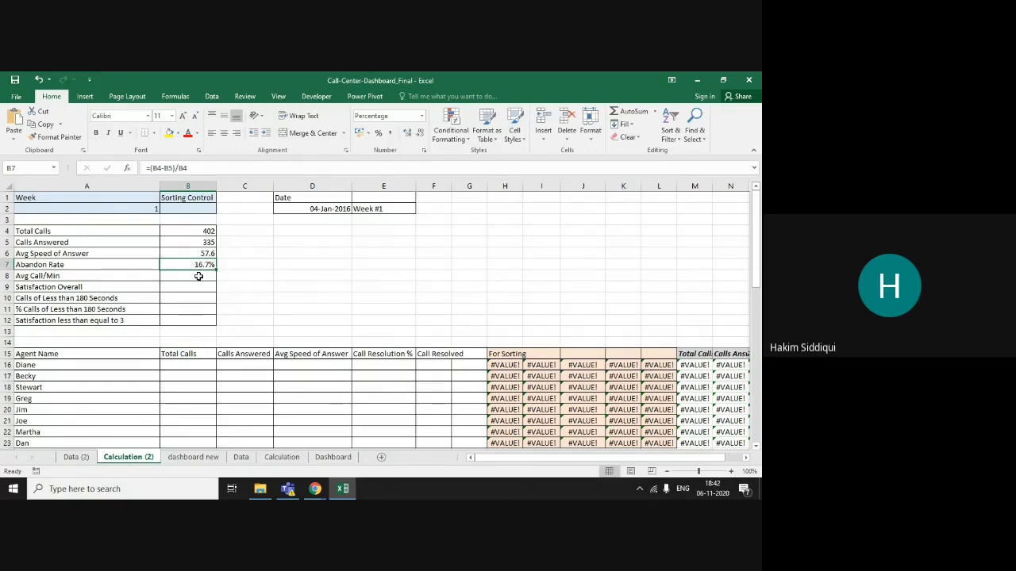
# Begin a SUMPRODUCT formula in C7 with the condition Data_Table[Answered (Y/N)]="N".
pyautogui.click(244, 263)
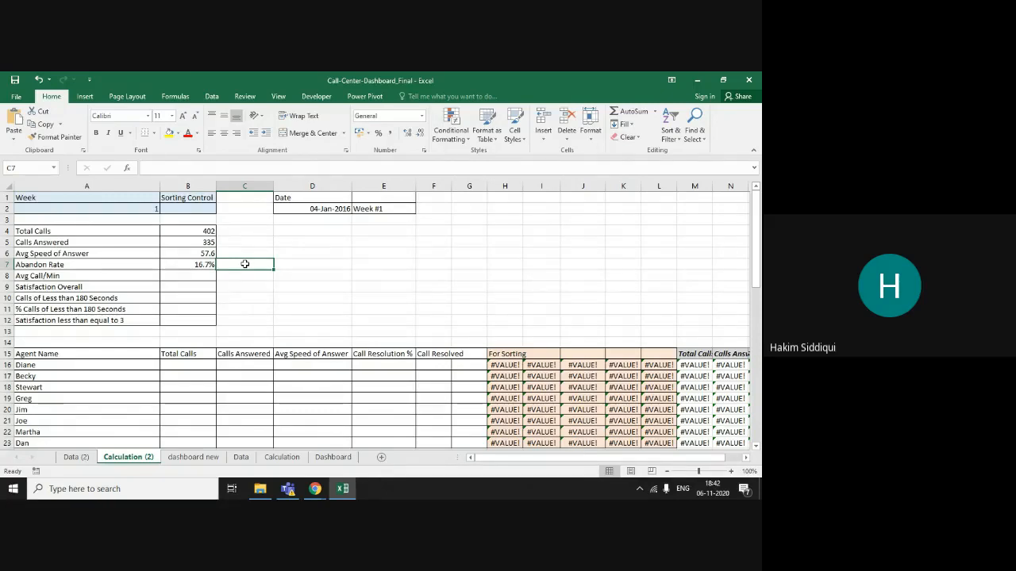
pyautogui.write('=sump')
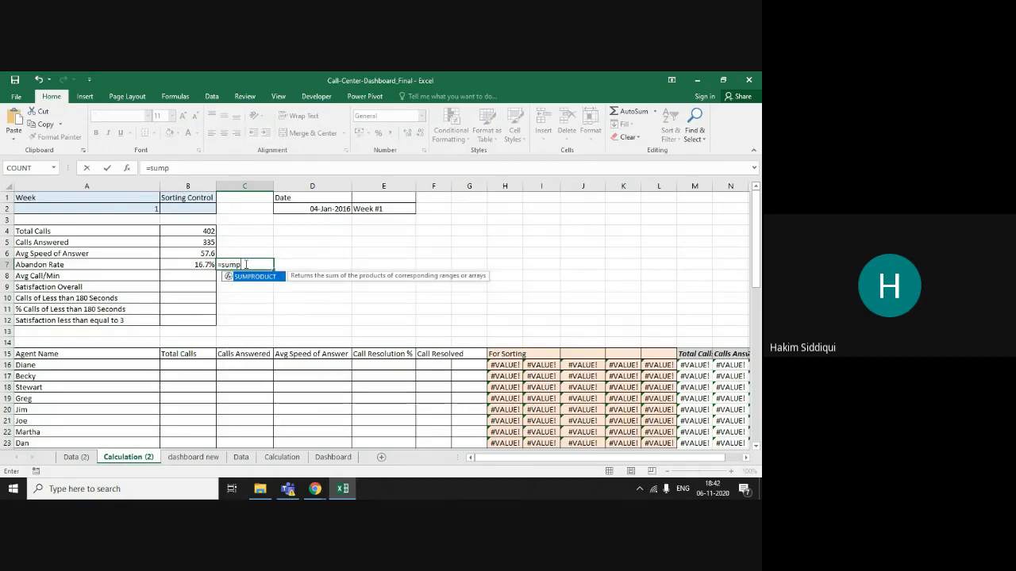
pyautogui.press('Tab')
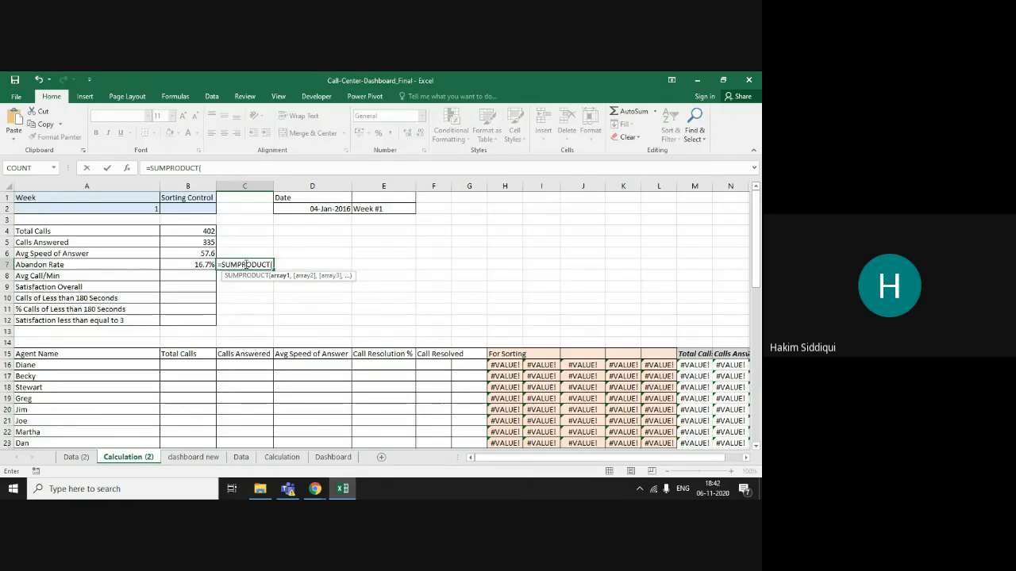
pyautogui.write('da')
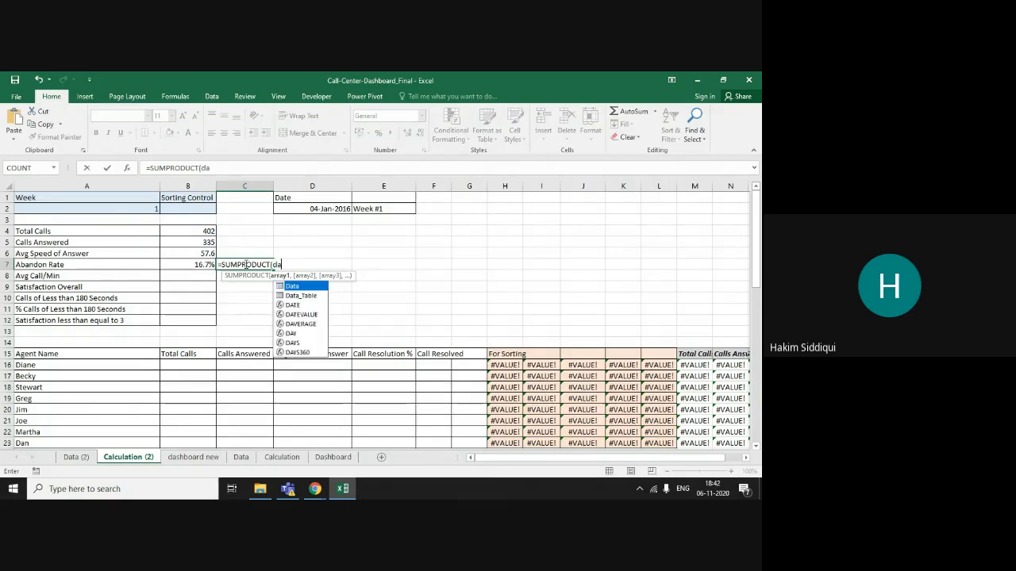
pyautogui.press('Down')
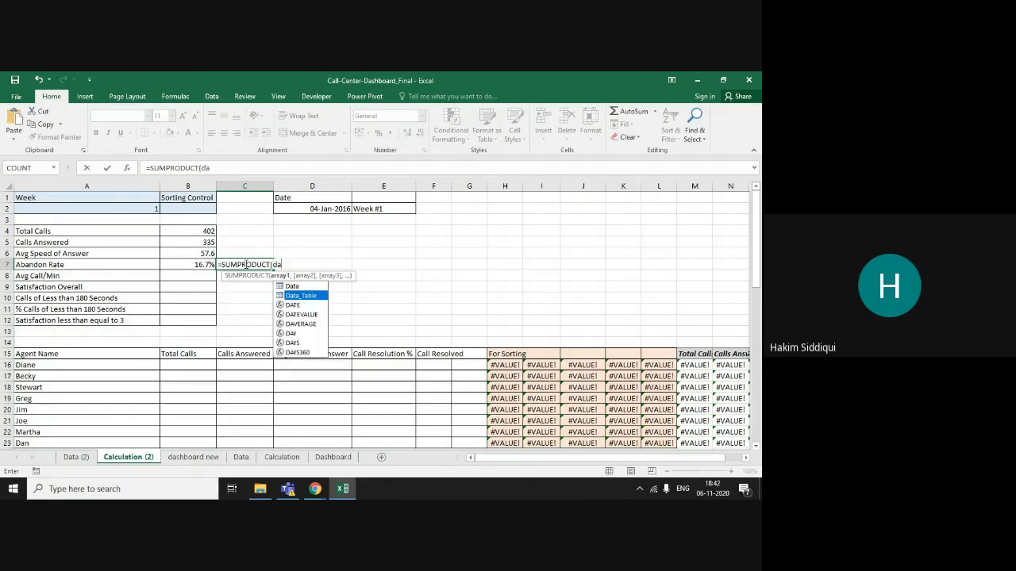
pyautogui.press('Tab')
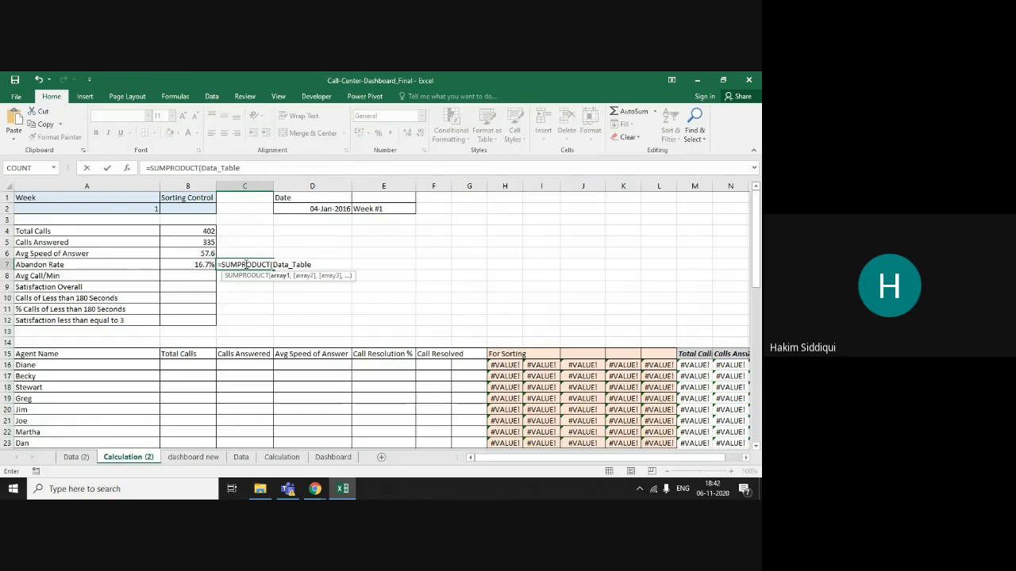
pyautogui.write('[')
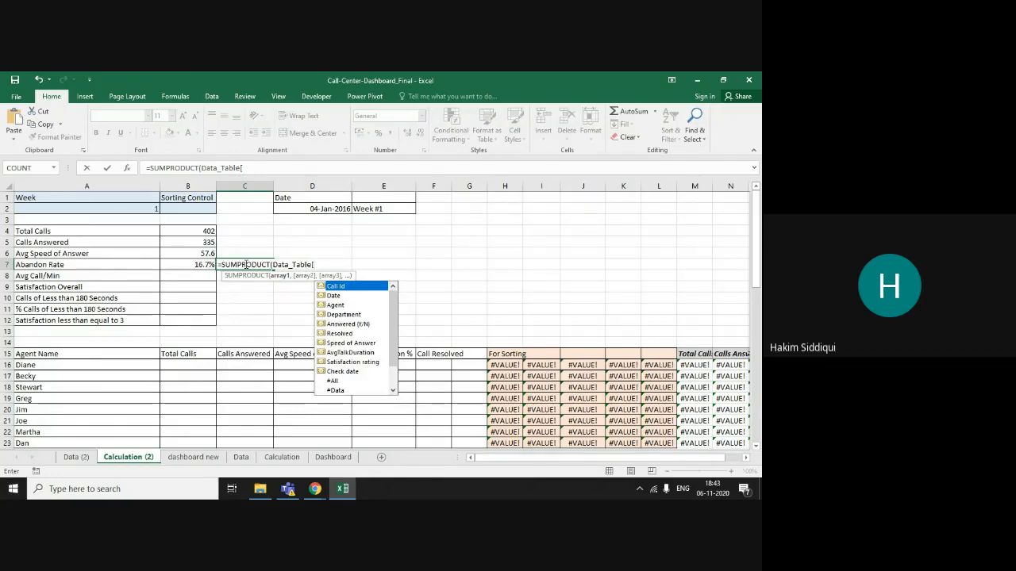
pyautogui.press('Down')
pyautogui.press('Down')
pyautogui.press('Down')
pyautogui.press('Down')
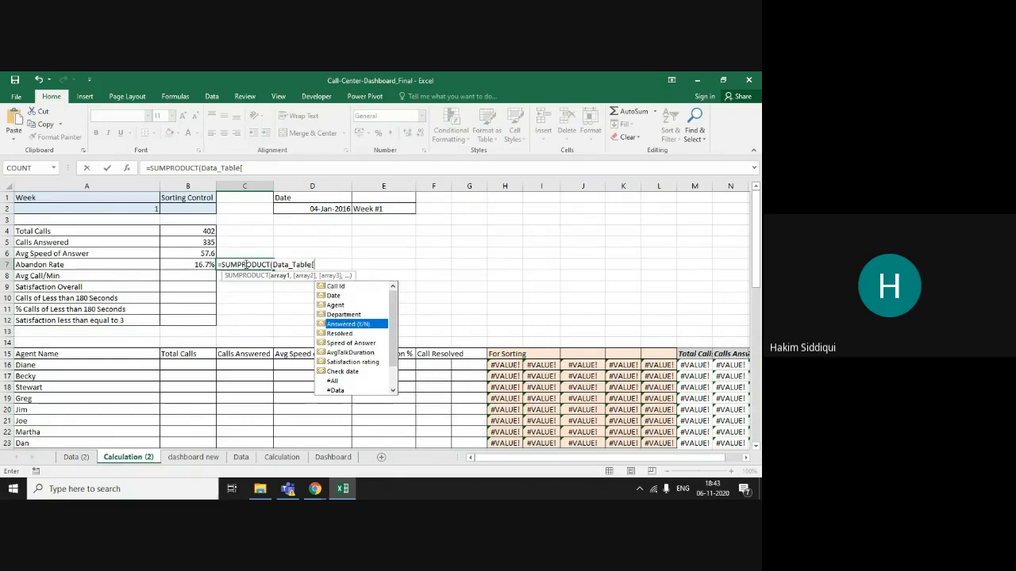
pyautogui.press('Tab')
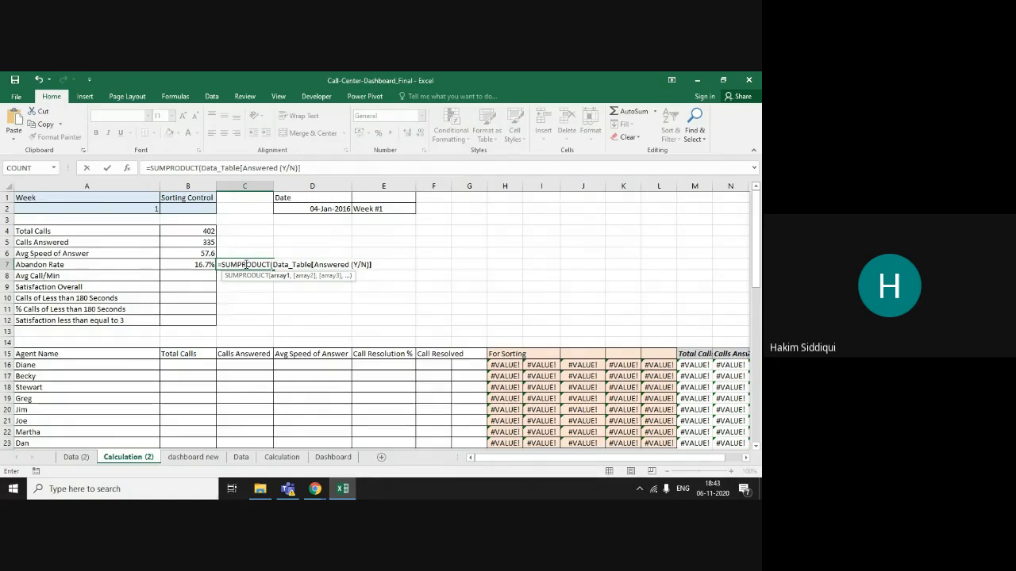
pyautogui.write(']="N')
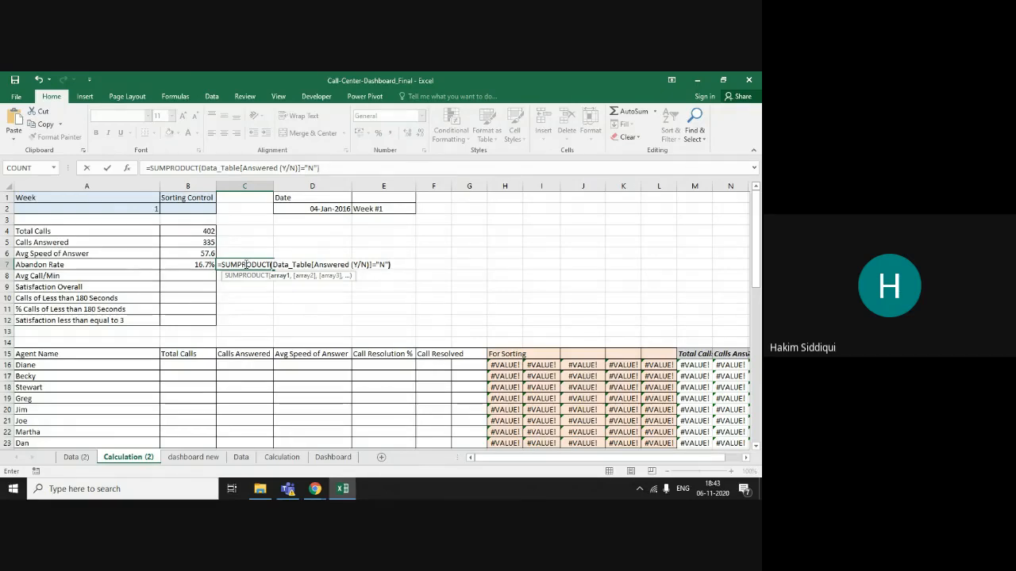
# Multiply the unanswered-calls condition in the C7 SUMPRODUCT formula by a second condition, Data_Table[Check date]=TRUE.
pyautogui.write(')*')
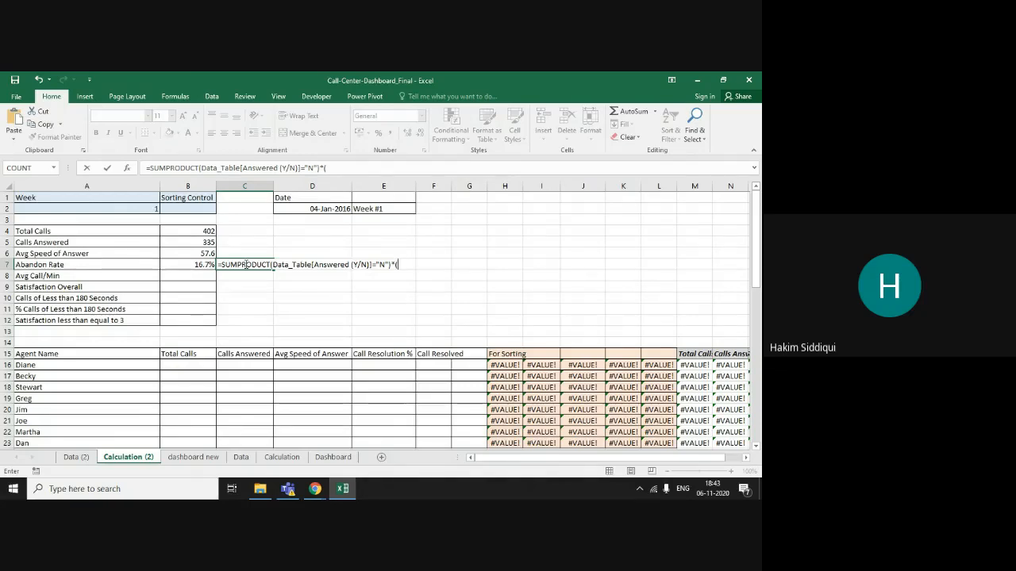
pyautogui.write('da')
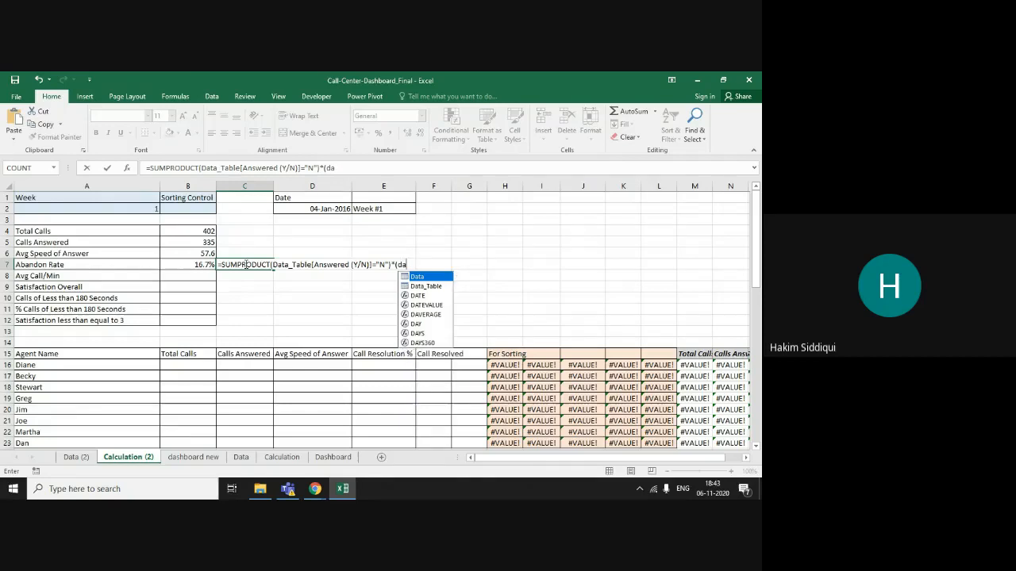
pyautogui.press('Down')
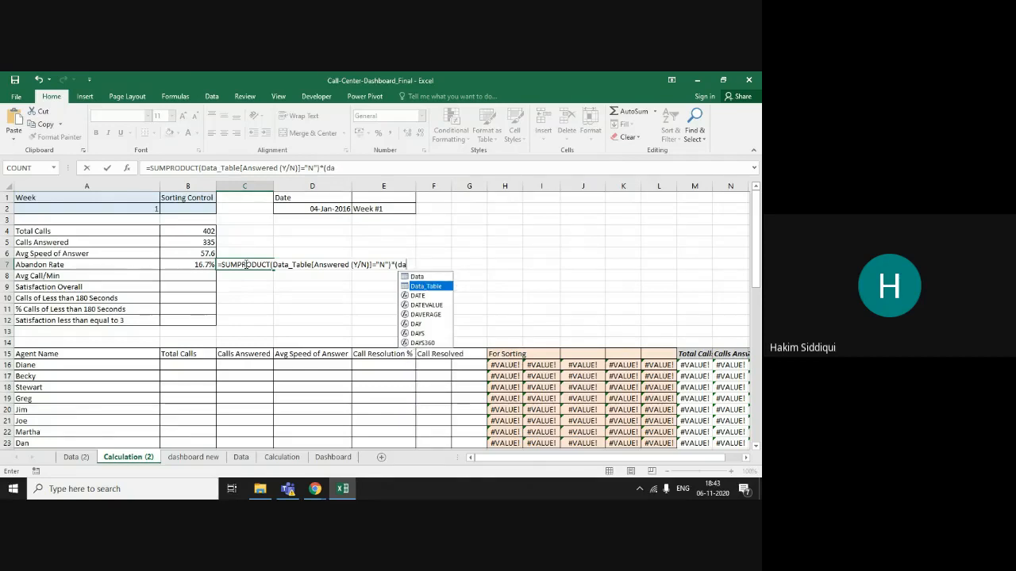
pyautogui.press('Tab')
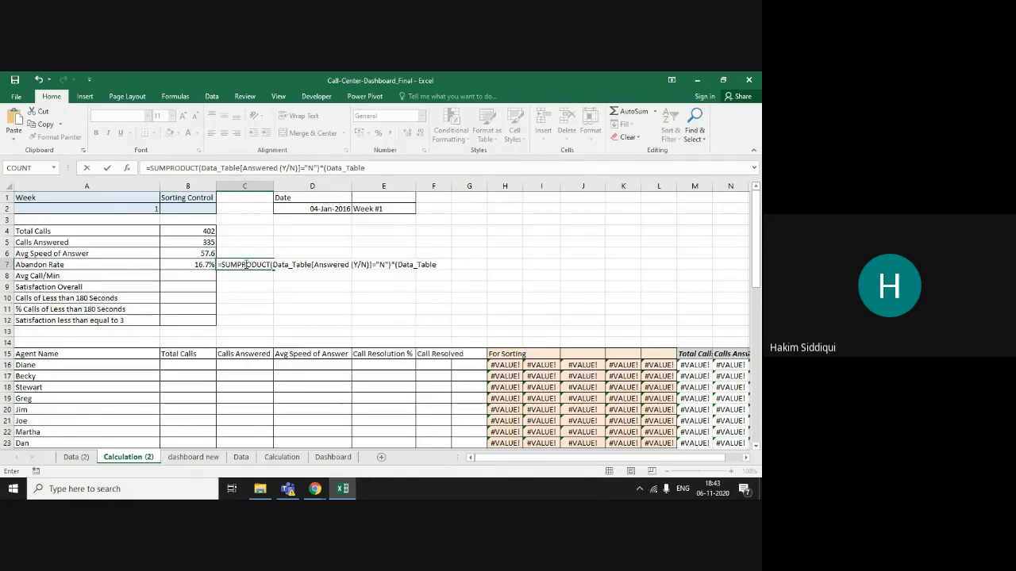
pyautogui.write('[')
pyautogui.press('Down')
pyautogui.press('Down')
pyautogui.press('Down')
pyautogui.press('Down')
pyautogui.press('Down')
pyautogui.press('Down')
pyautogui.press('Down')
pyautogui.press('Down')
pyautogui.press('Down')
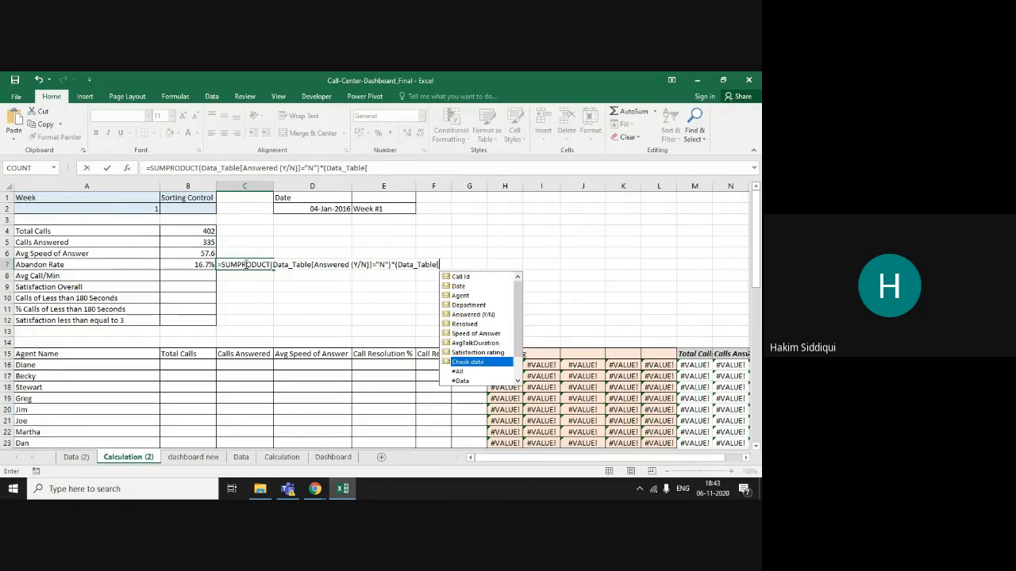
pyautogui.press('Tab')
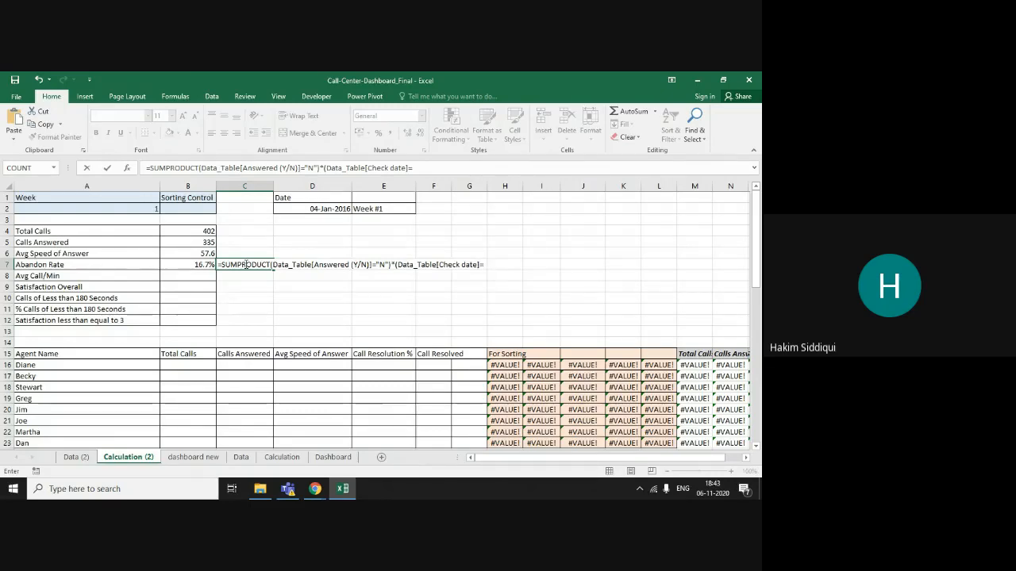
pyautogui.write('=tru')
pyautogui.press('Tab')
# Enclose the Answered (Y/N) condition in its own parentheses, close the SUMPRODUCT in C7 and enter the formula.
pyautogui.click(273, 265)
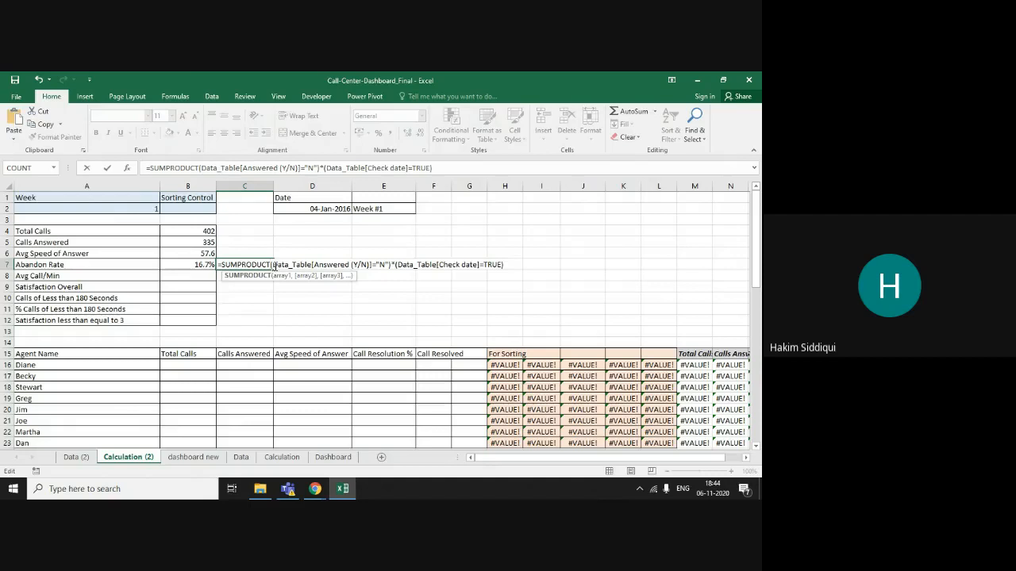
pyautogui.write('(')
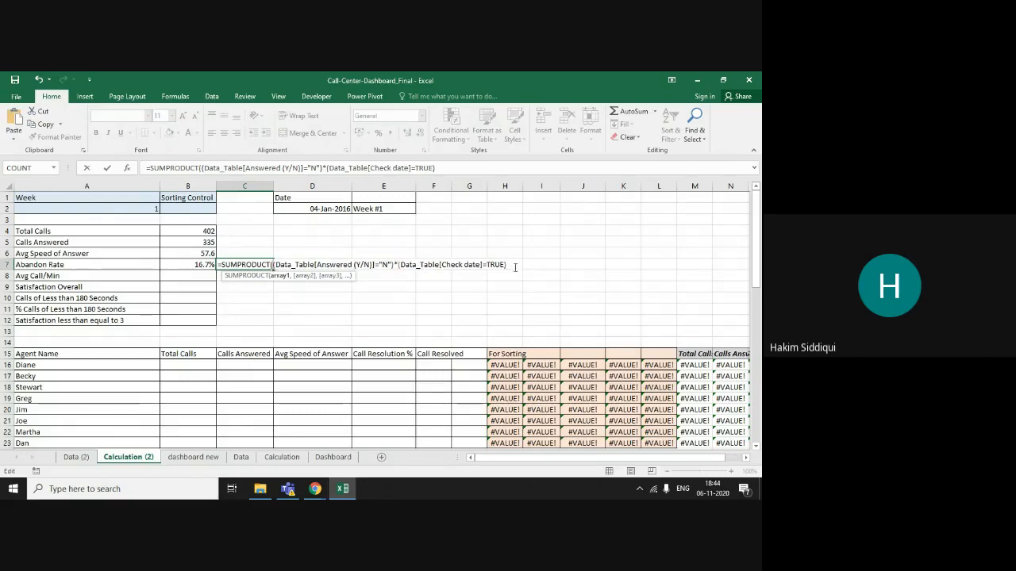
pyautogui.click(509, 265)
pyautogui.write(')')
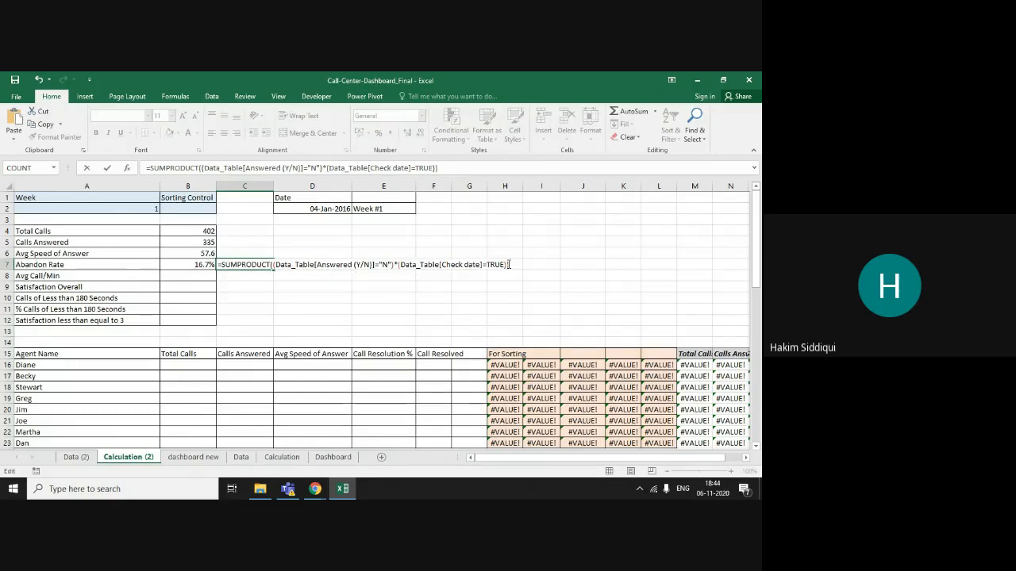
pyautogui.press('Return')
# Divide the SUMPRODUCT result in C7 by Total Calls by appending /B4 to the formula.
pyautogui.press('Up')
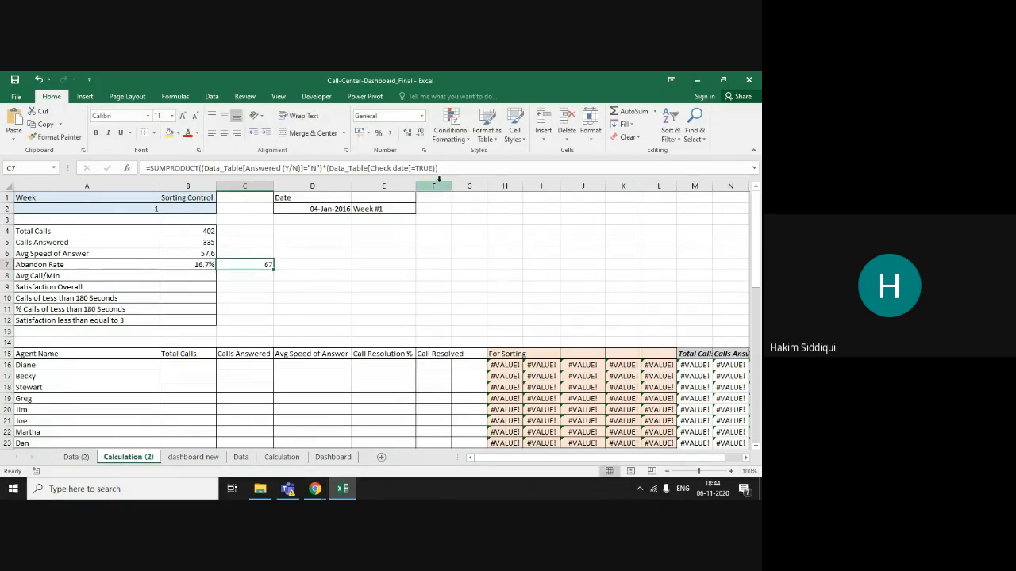
pyautogui.press('F2')
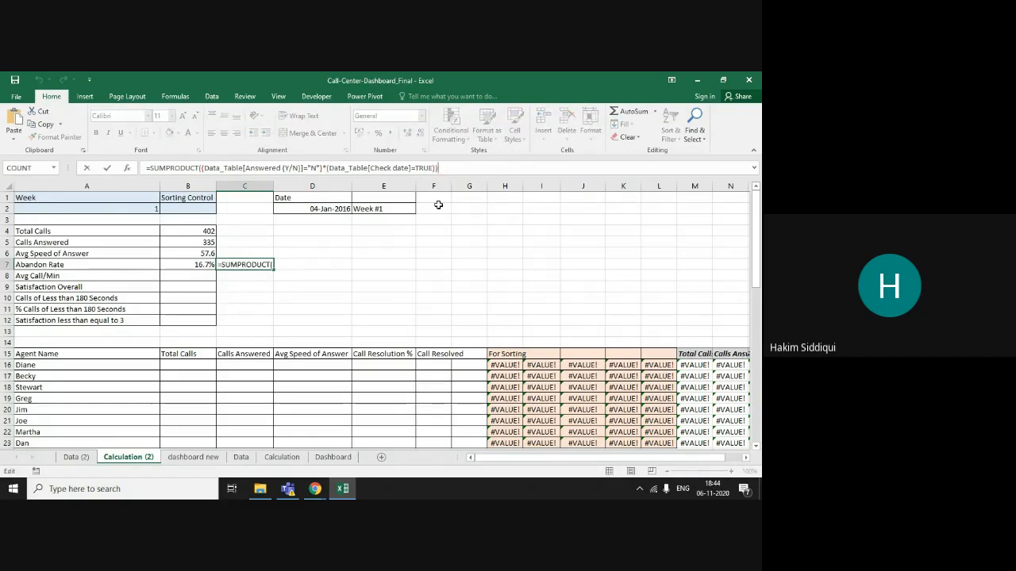
pyautogui.write('/')
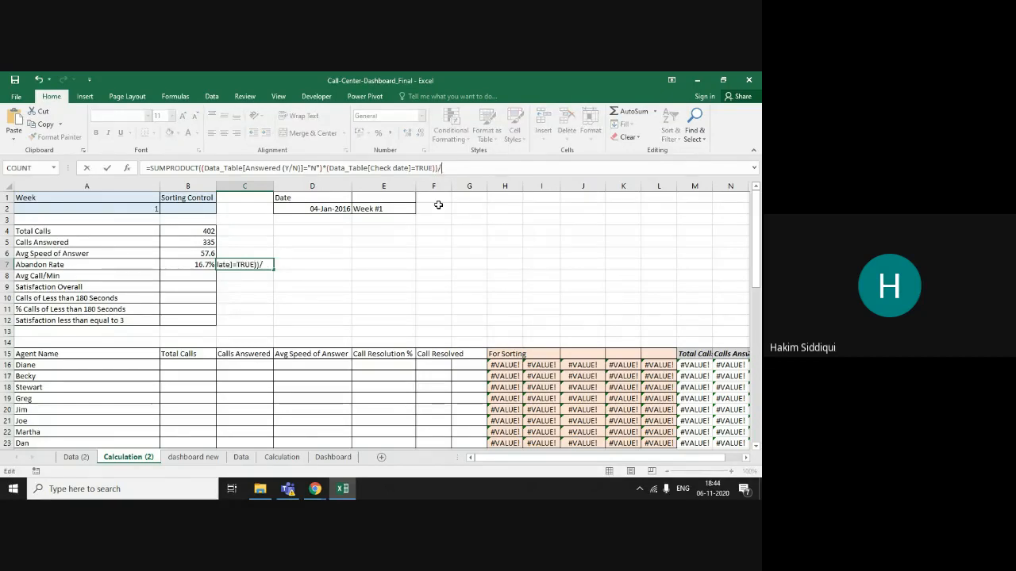
pyautogui.click(193, 231)
pyautogui.press('Return')
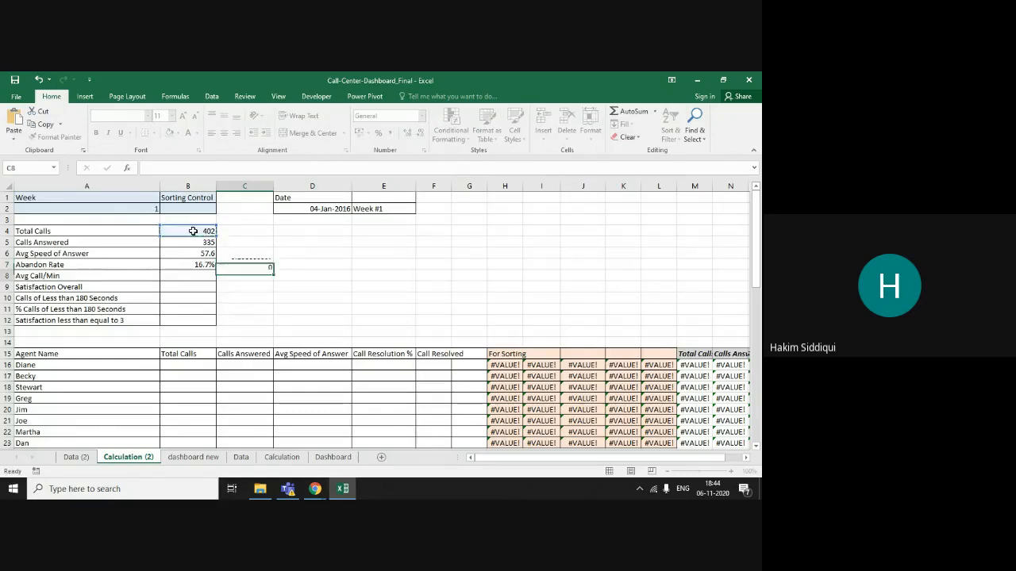
# Format C7 as a percentage with one decimal place.
pyautogui.press('Up')
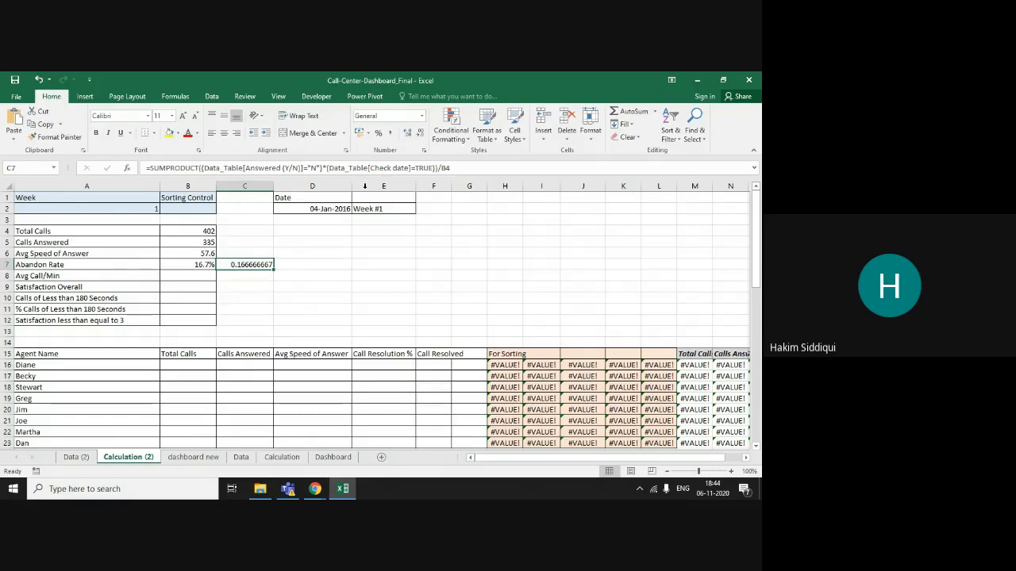
pyautogui.click(378, 133)
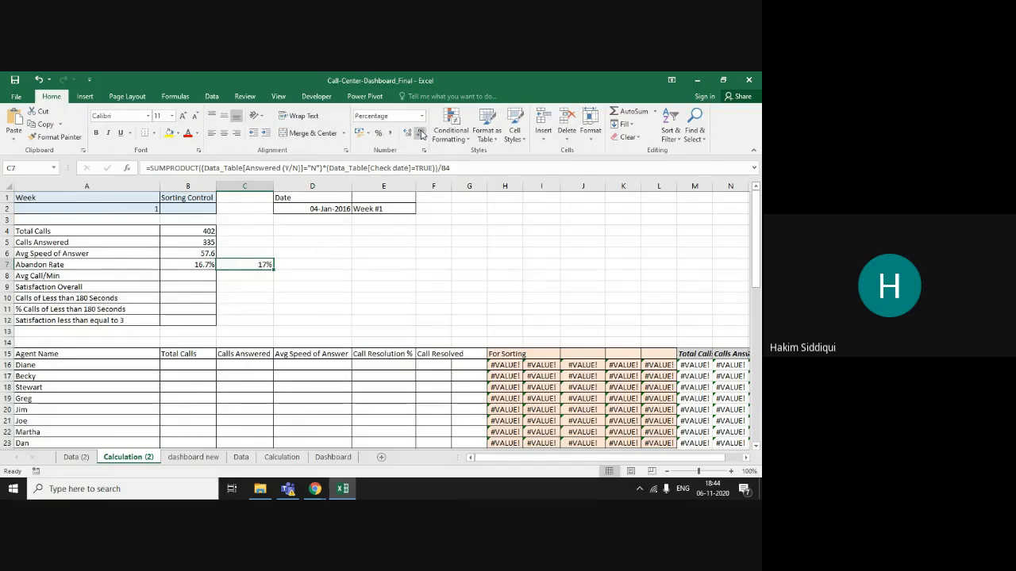
pyautogui.click(407, 133)
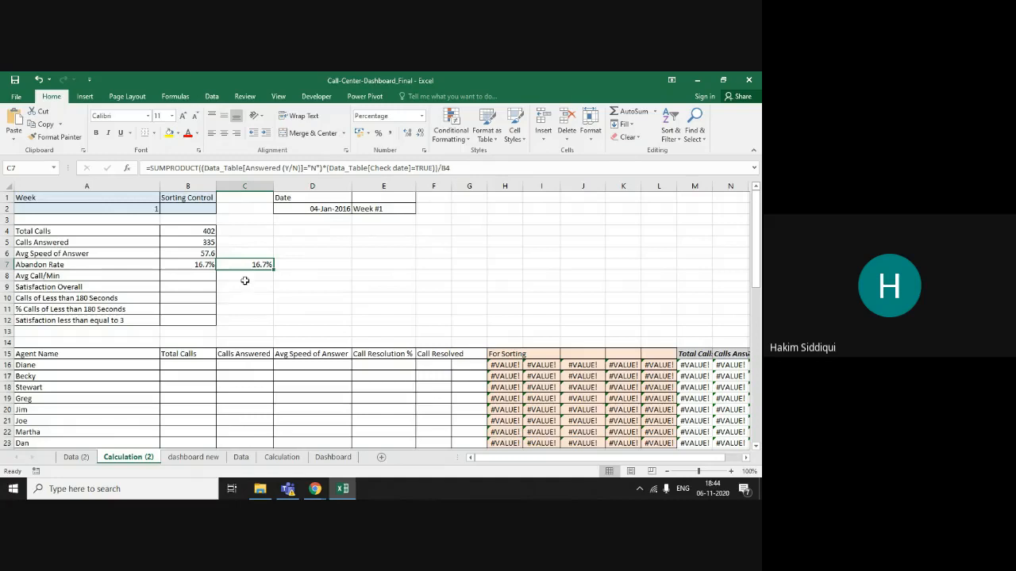
# Compare the two Abandon Rate formulas in B7 and C7, and review the Total Calls formula in B4.
pyautogui.click(196, 265)
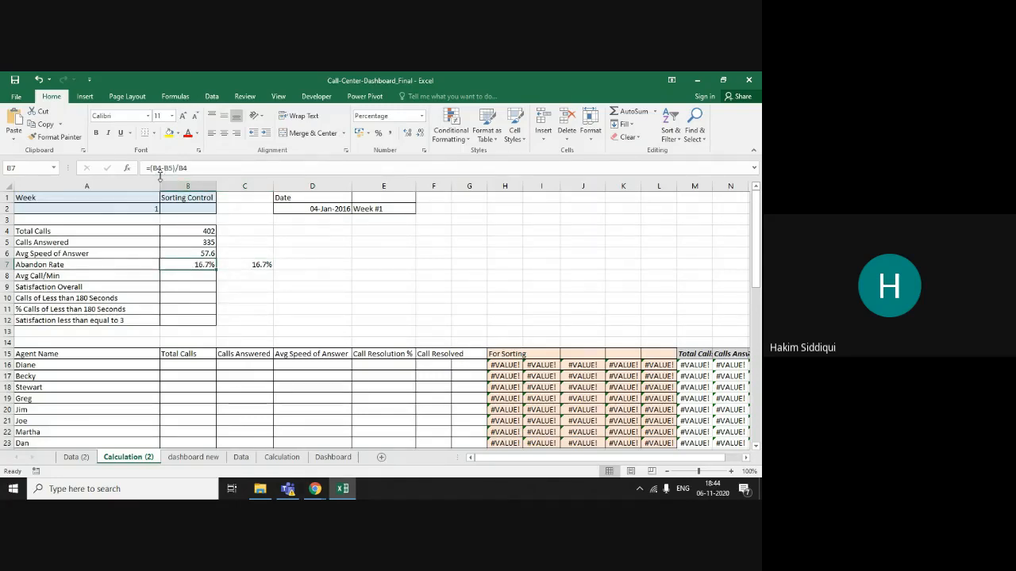
pyautogui.click(242, 264)
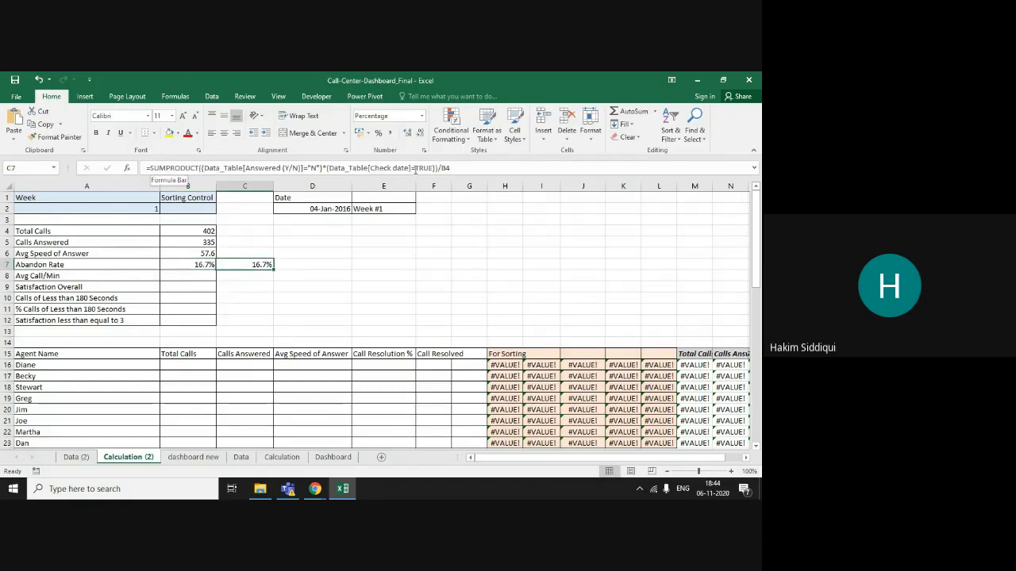
pyautogui.click(182, 265)
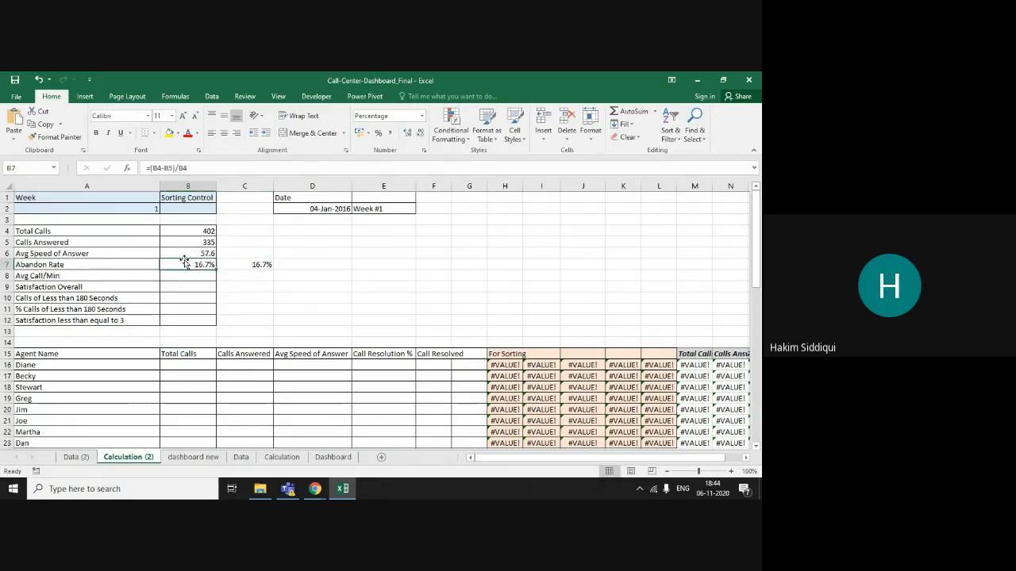
pyautogui.click(186, 232)
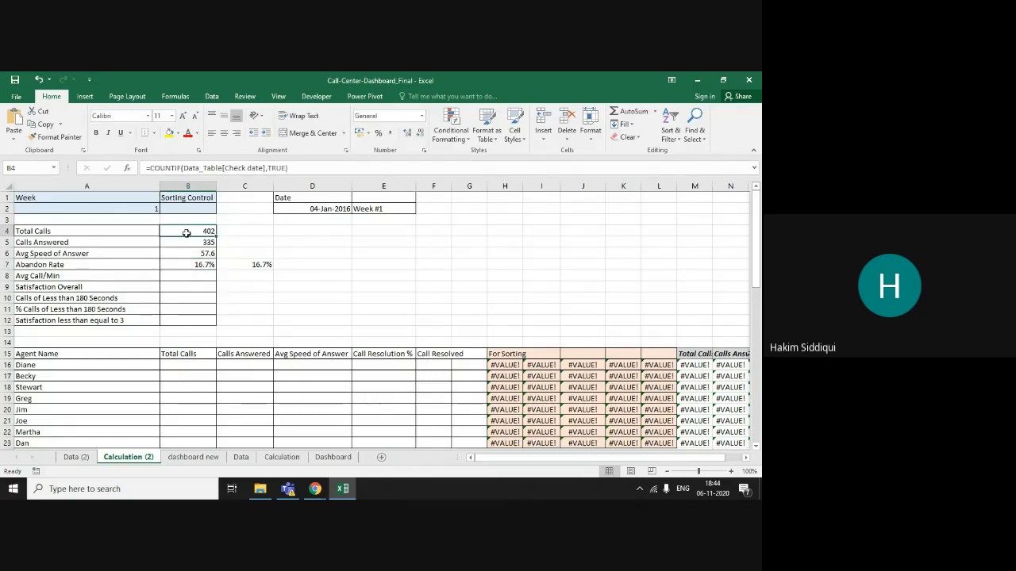
pyautogui.click(185, 267)
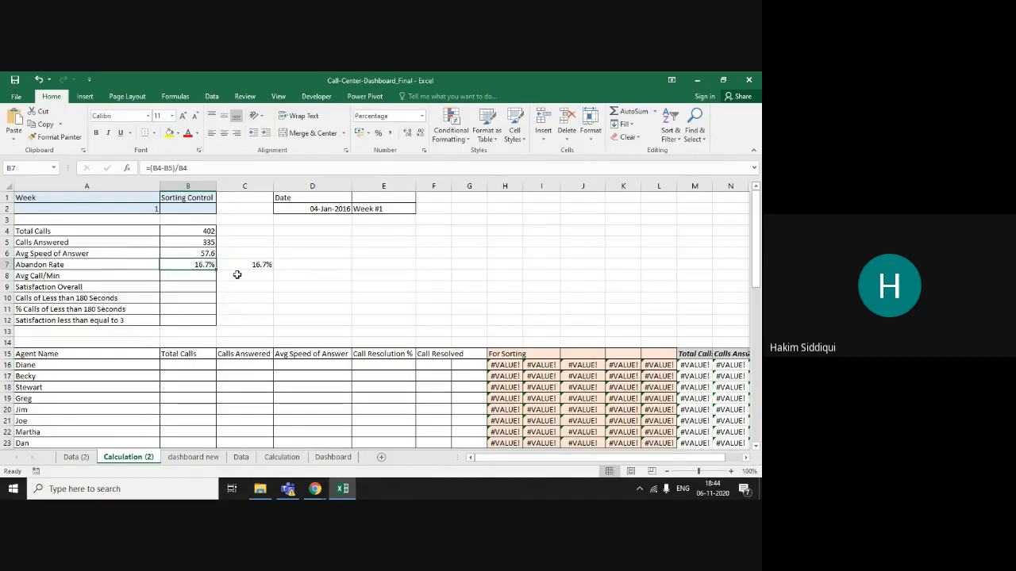
pyautogui.click(237, 264)
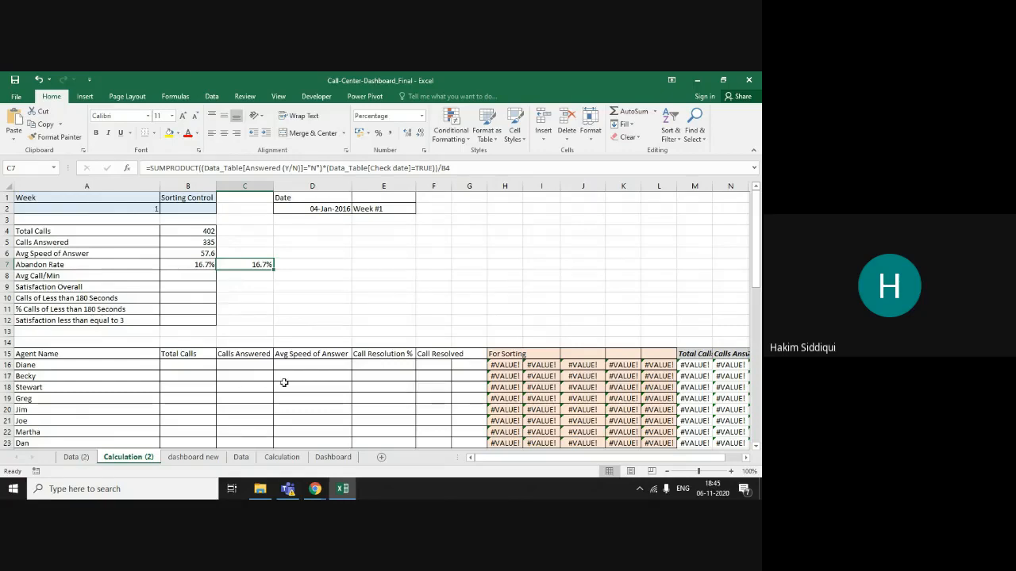
# Check the Google Meet call in Chrome and return to the Call-Center-Dashboard_Final workbook in Excel.
pyautogui.moveTo(315, 489)
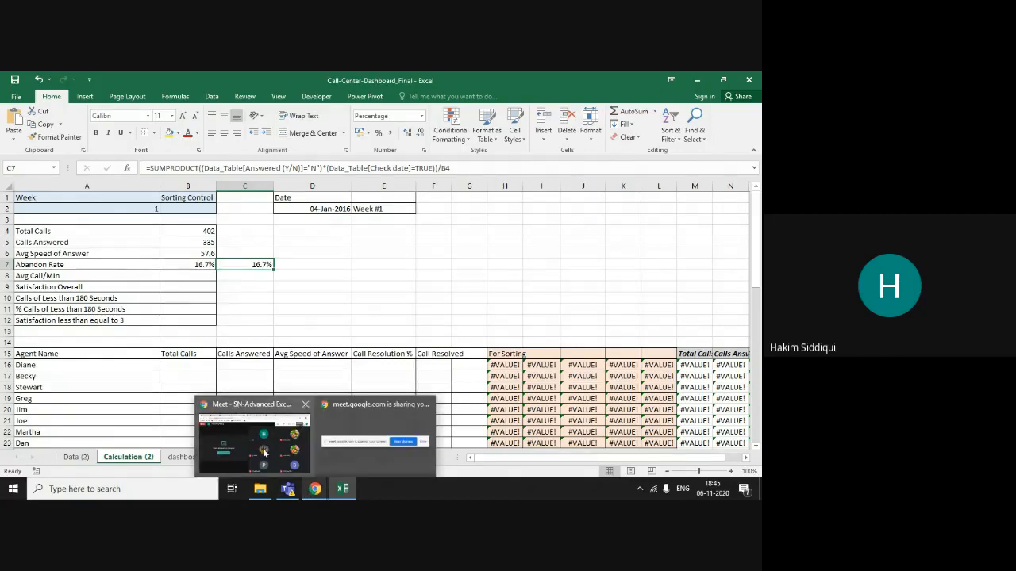
pyautogui.click(264, 450)
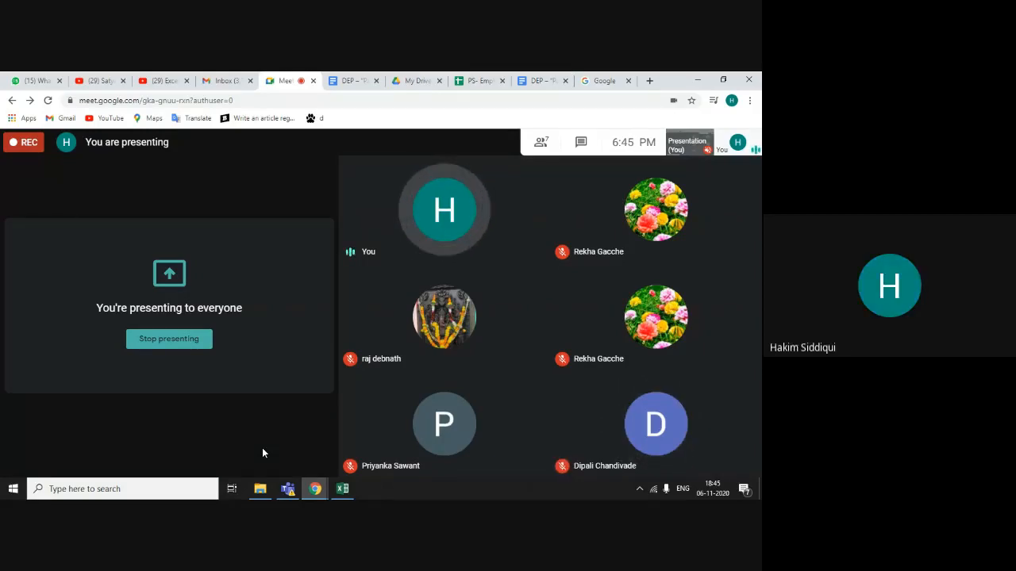
pyautogui.moveTo(340, 492)
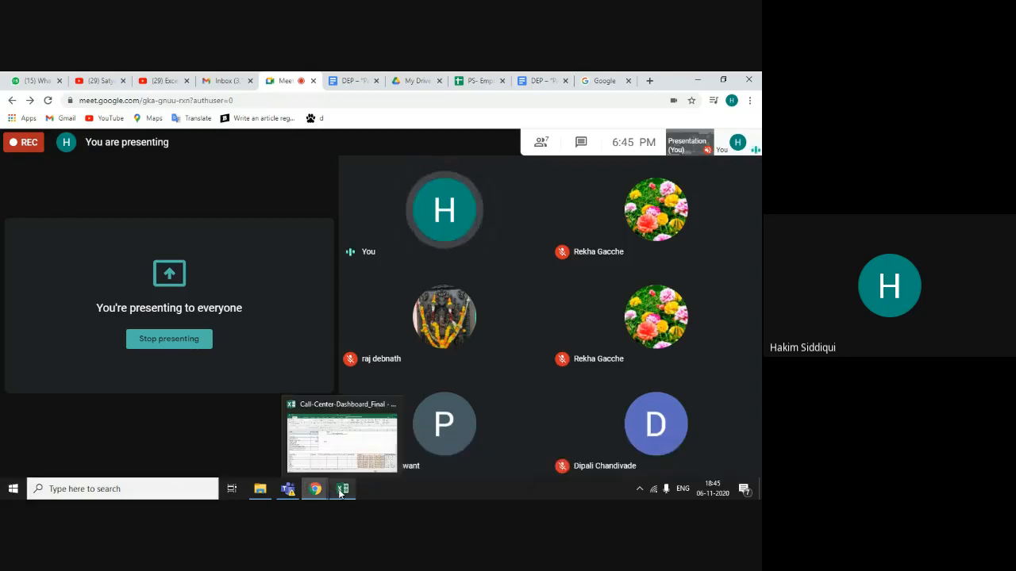
pyautogui.click(341, 437)
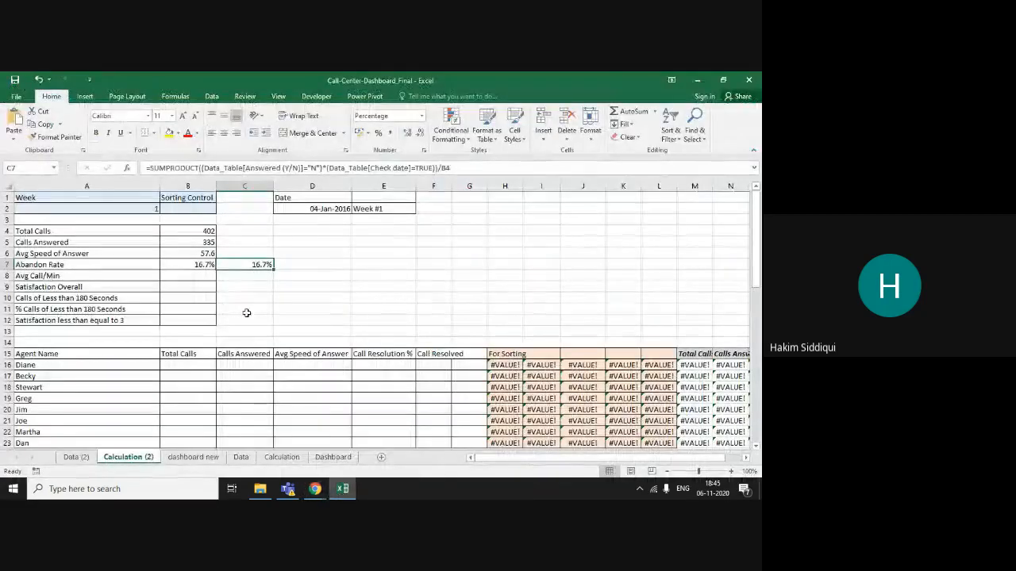
pyautogui.click(204, 278)
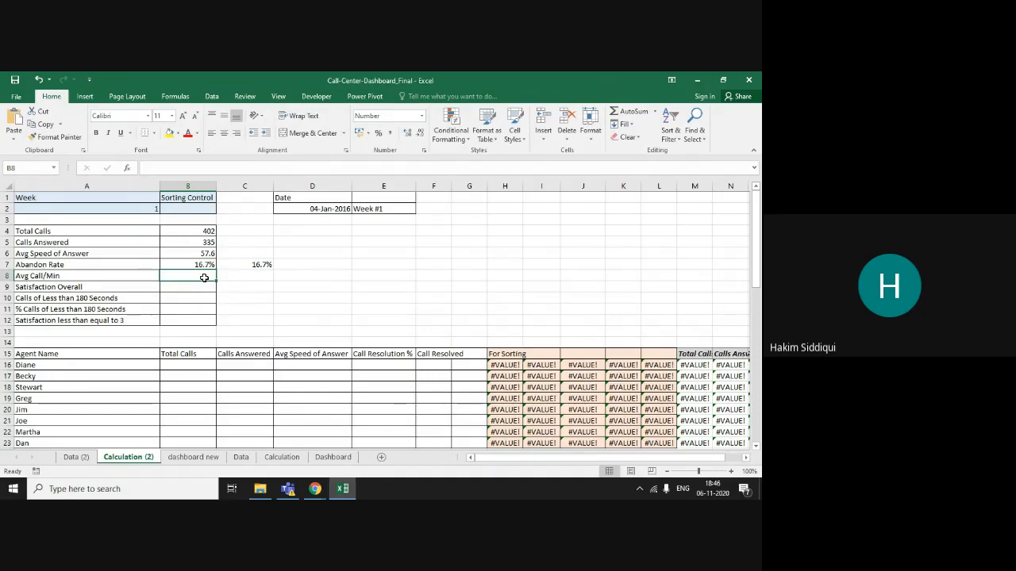
pyautogui.write('=')
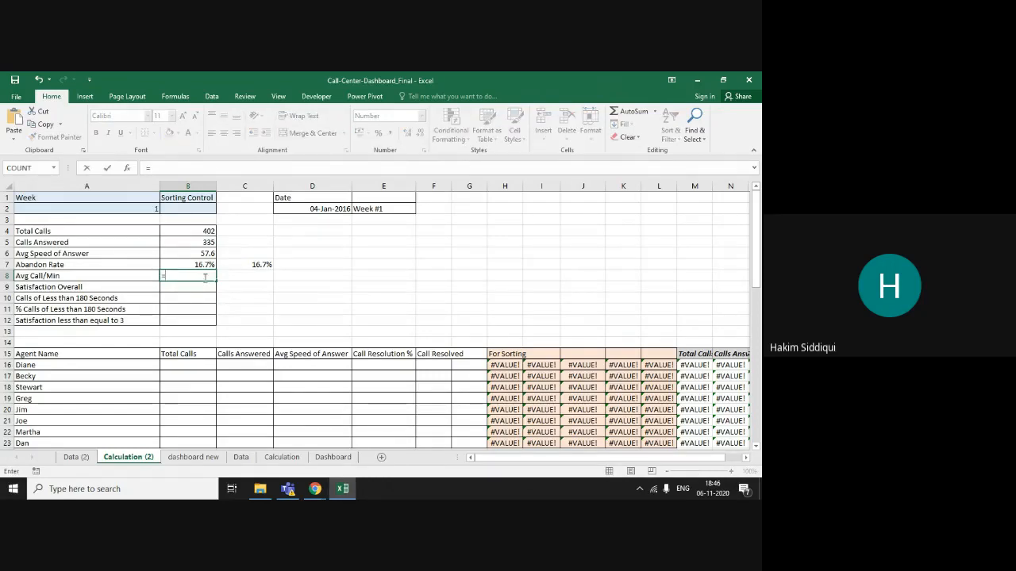
pyautogui.press('BackSpace')
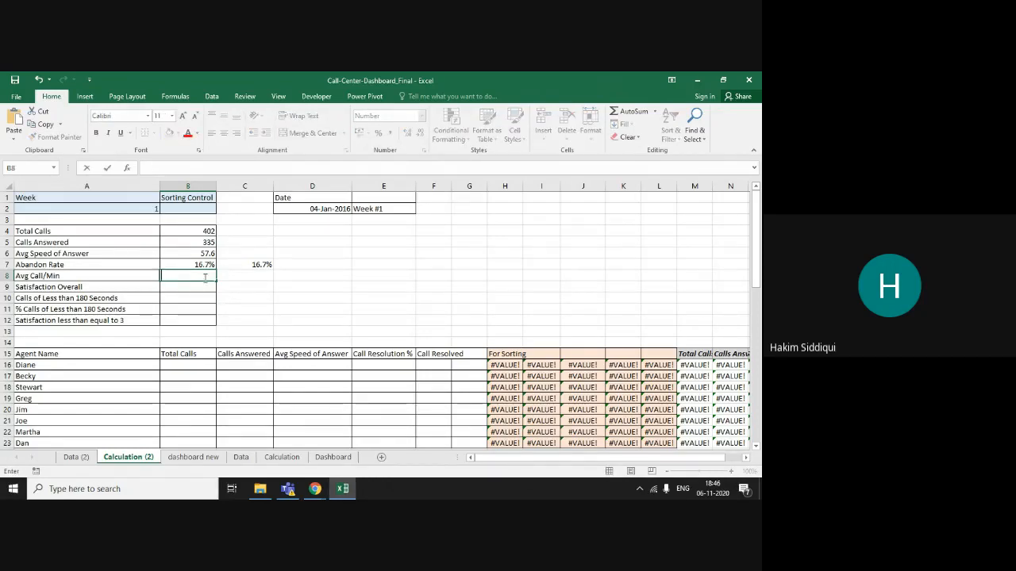
pyautogui.click(317, 308)
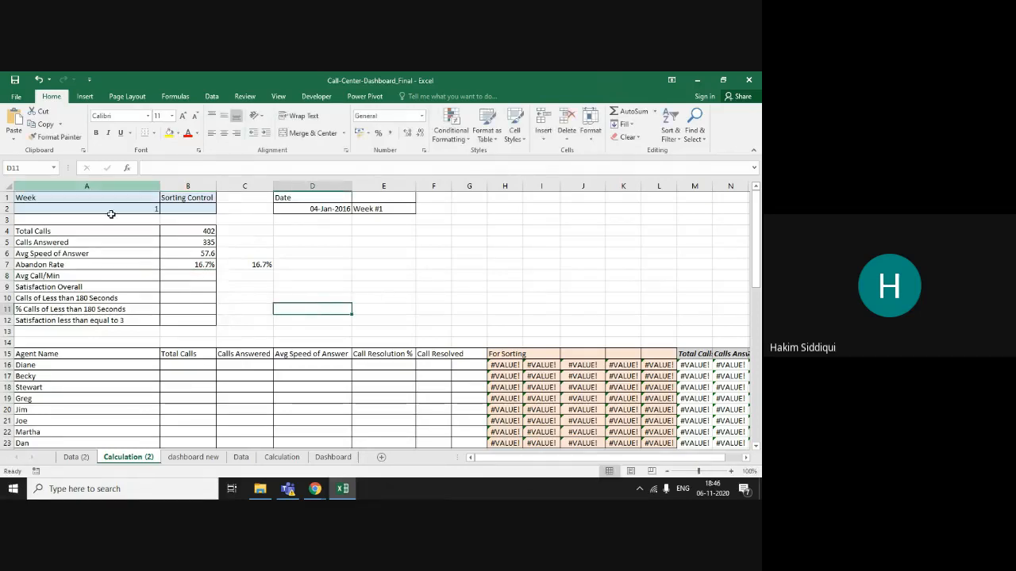
# Check the AvgTalkDuration column on Data (2), review the remaining metrics on Calculation (2) and select the Avg Call/Min cell B8.
pyautogui.click(76, 457)
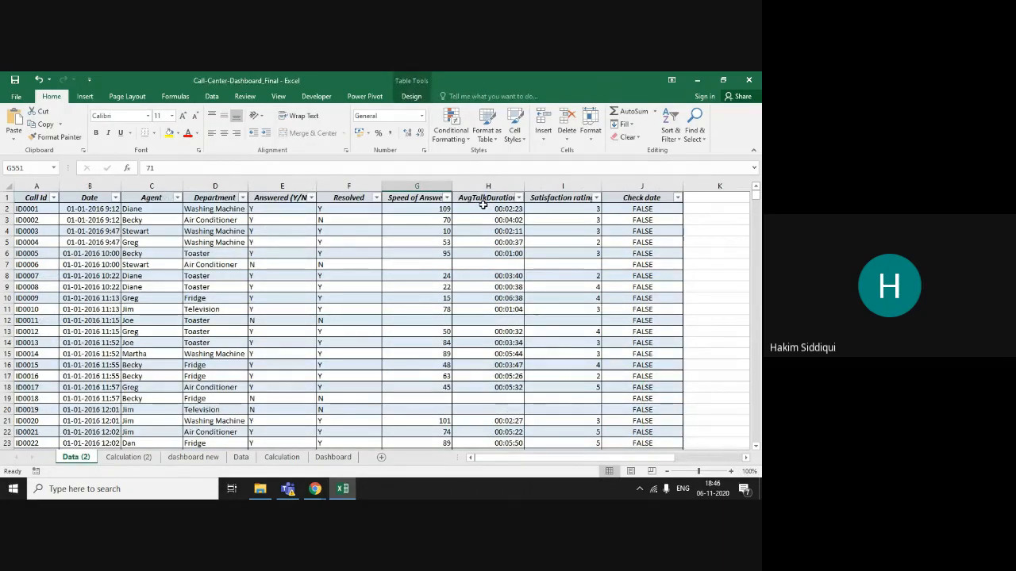
pyautogui.click(140, 462)
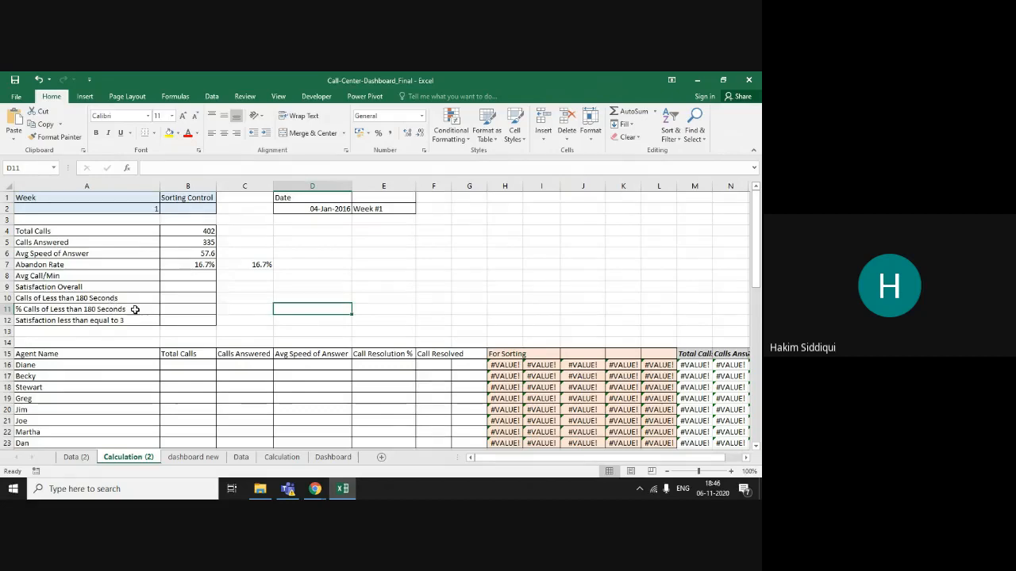
pyautogui.click(183, 308)
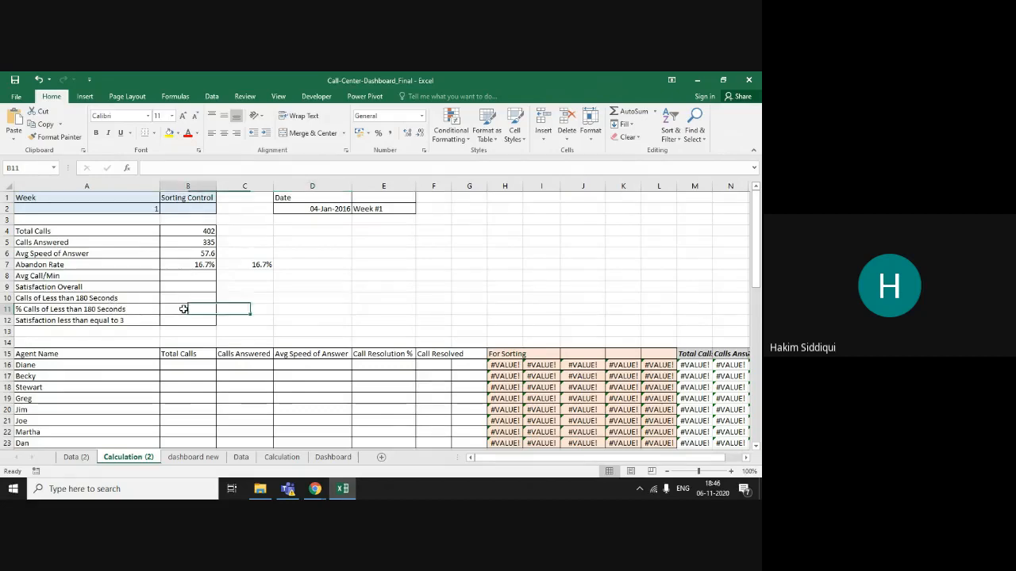
pyautogui.click(104, 320)
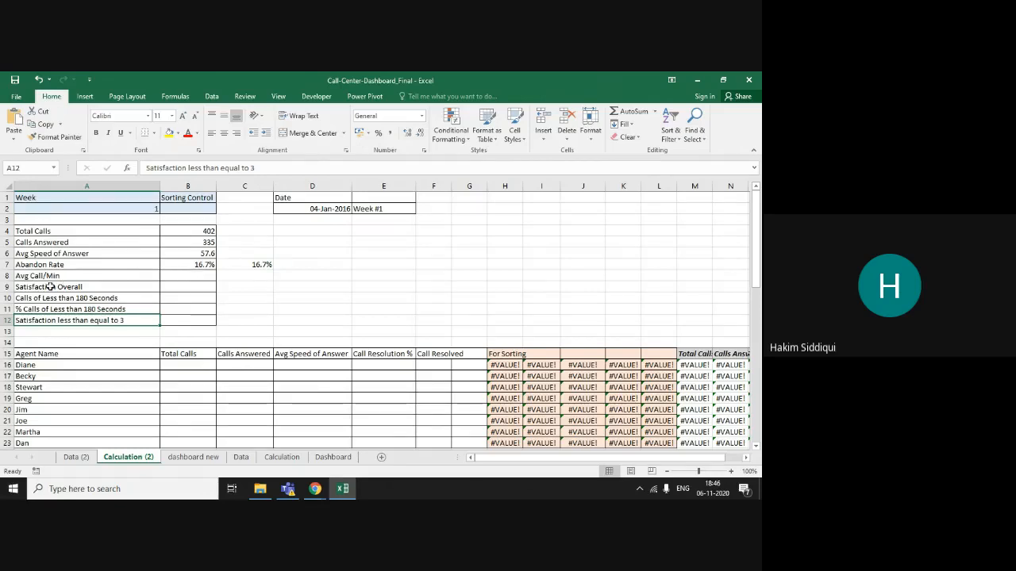
pyautogui.click(180, 275)
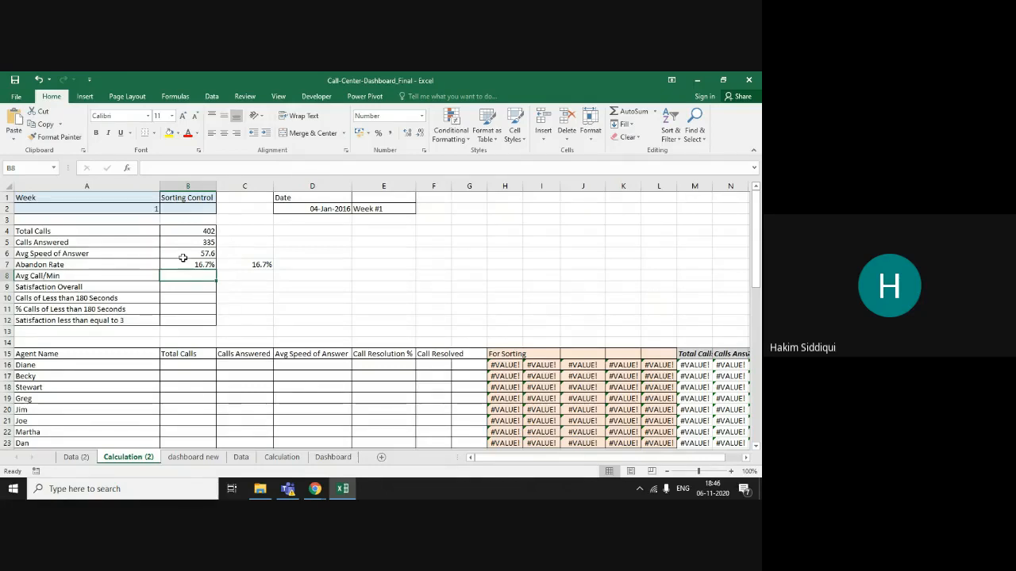
# Review the Total Calls formula in B4, the full range of call records on Data (2), and the week's date formula in D2.
pyautogui.click(186, 230)
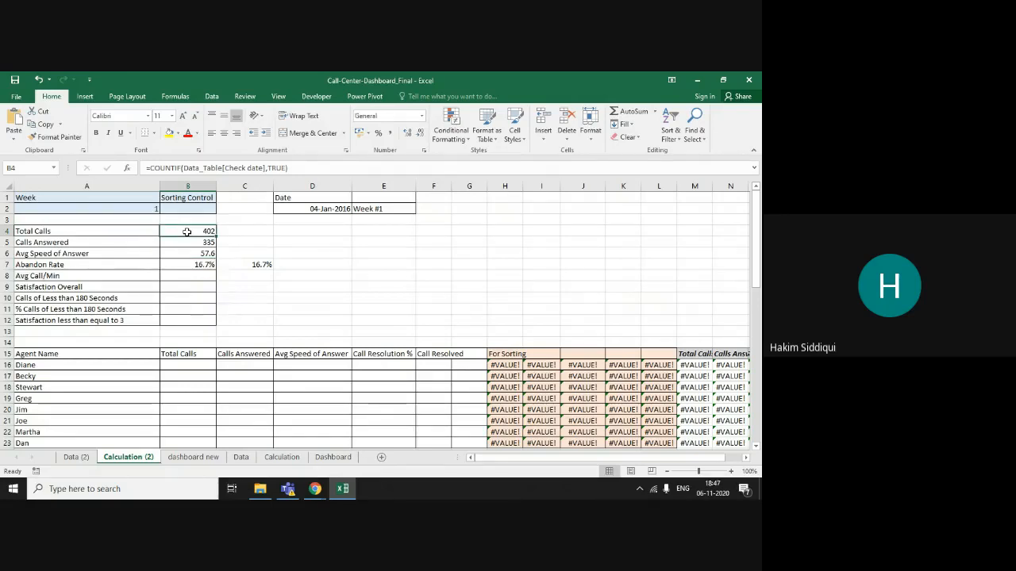
pyautogui.click(193, 277)
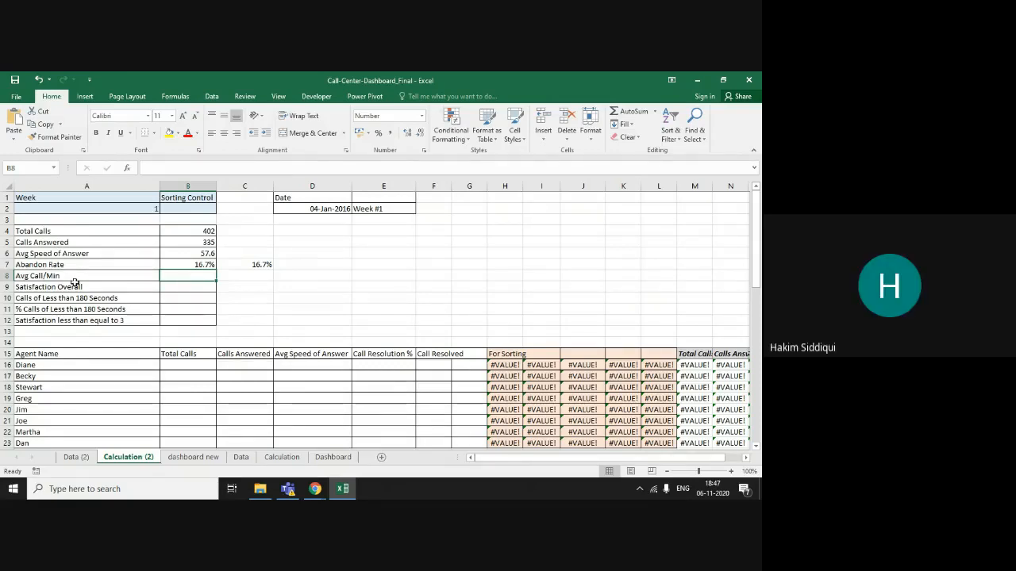
pyautogui.click(76, 458)
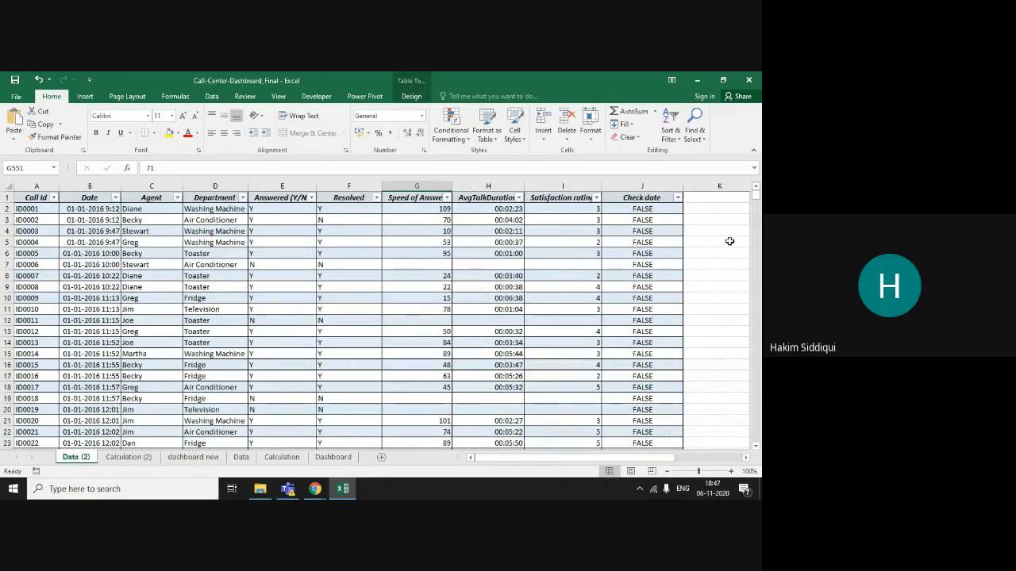
pyautogui.moveTo(756, 195); pyautogui.dragTo(757, 436)
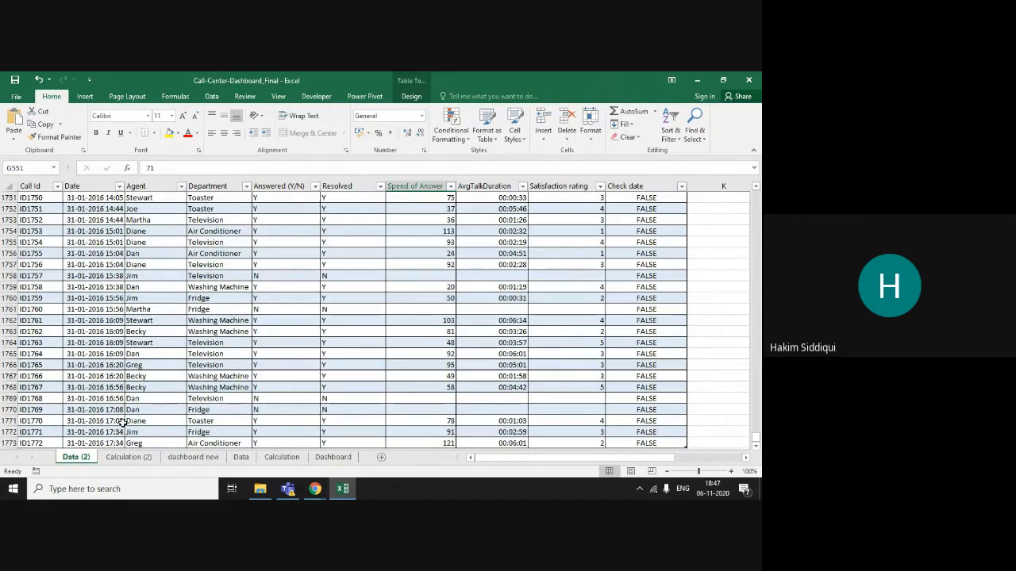
pyautogui.moveTo(758, 436); pyautogui.dragTo(754, 198)
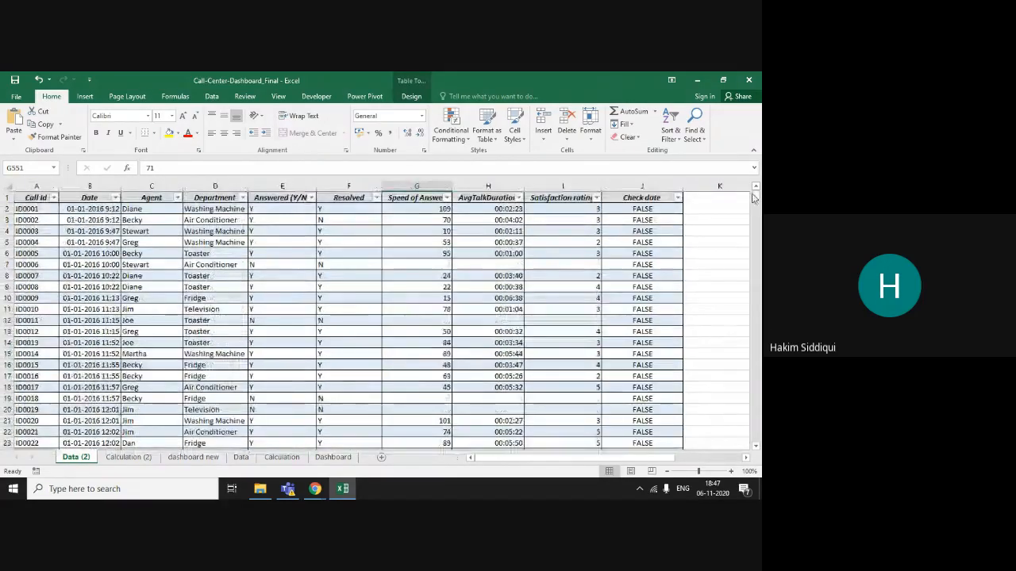
pyautogui.click(128, 458)
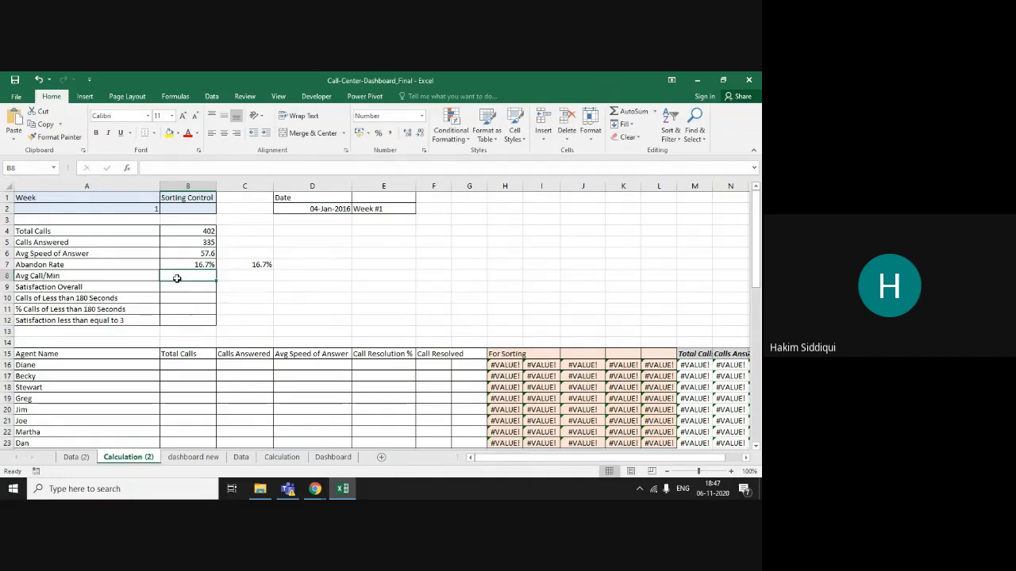
pyautogui.click(304, 207)
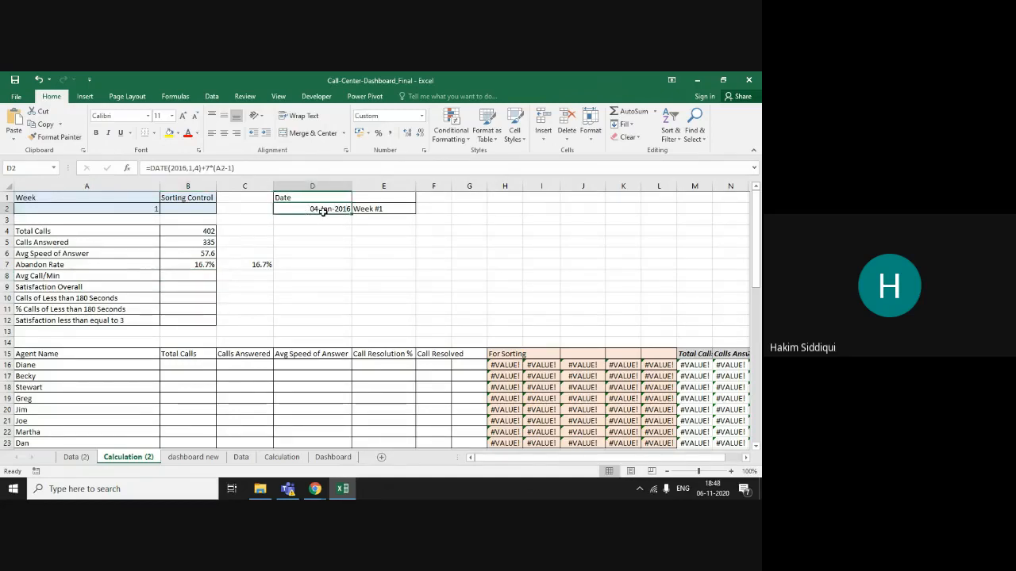
# Enter the Avg Call/Min formula =B4/(7*9*60) in B8 of Calculation (2).
pyautogui.click(195, 274)
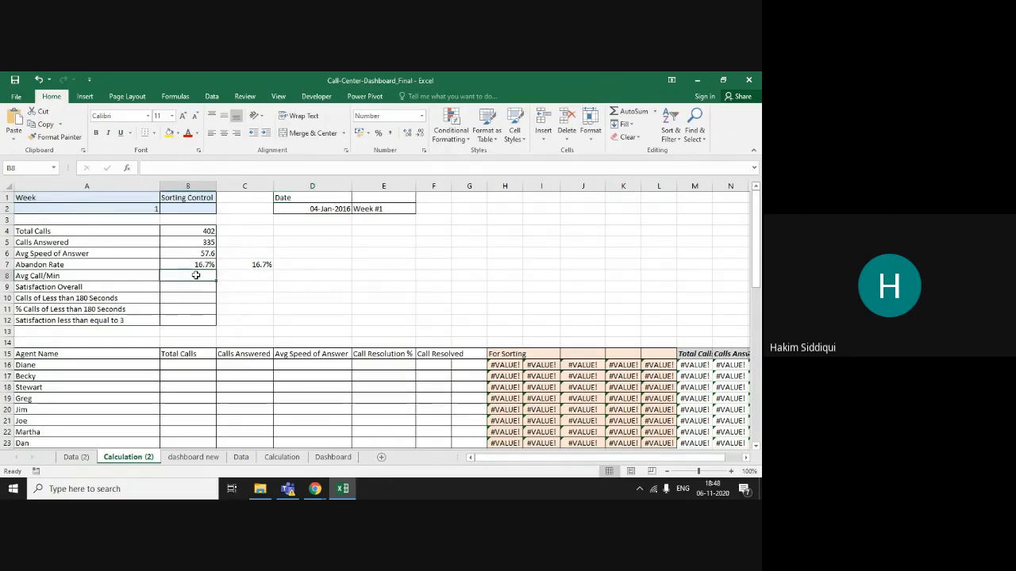
pyautogui.write('=')
pyautogui.click(173, 231)
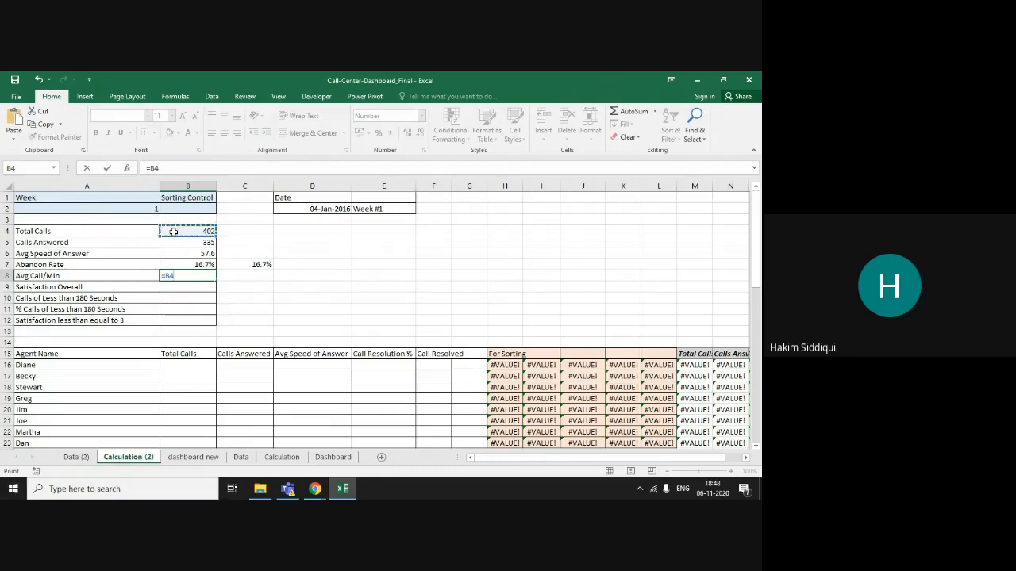
pyautogui.write('/')
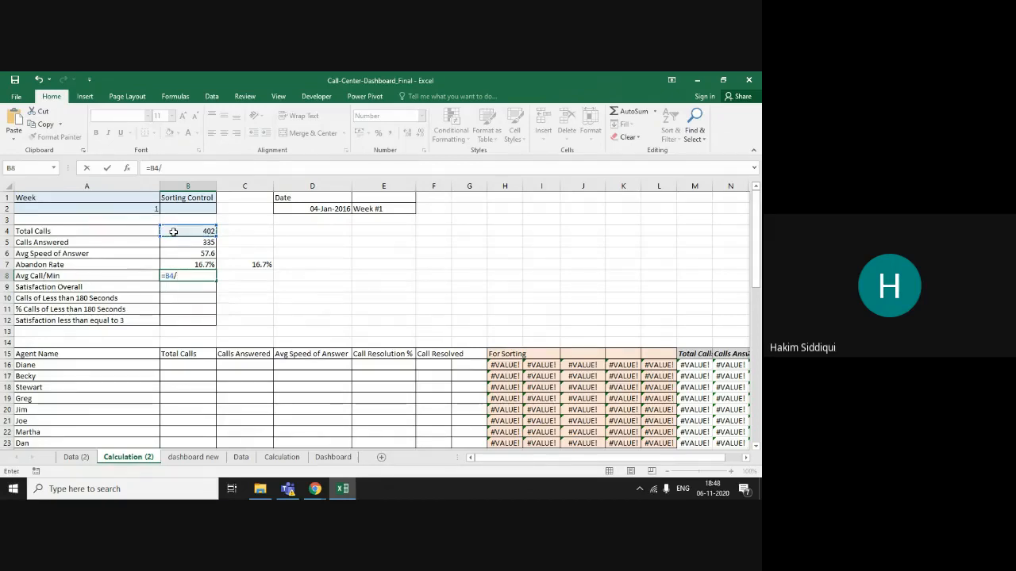
pyautogui.write('(7')
pyautogui.write('*')
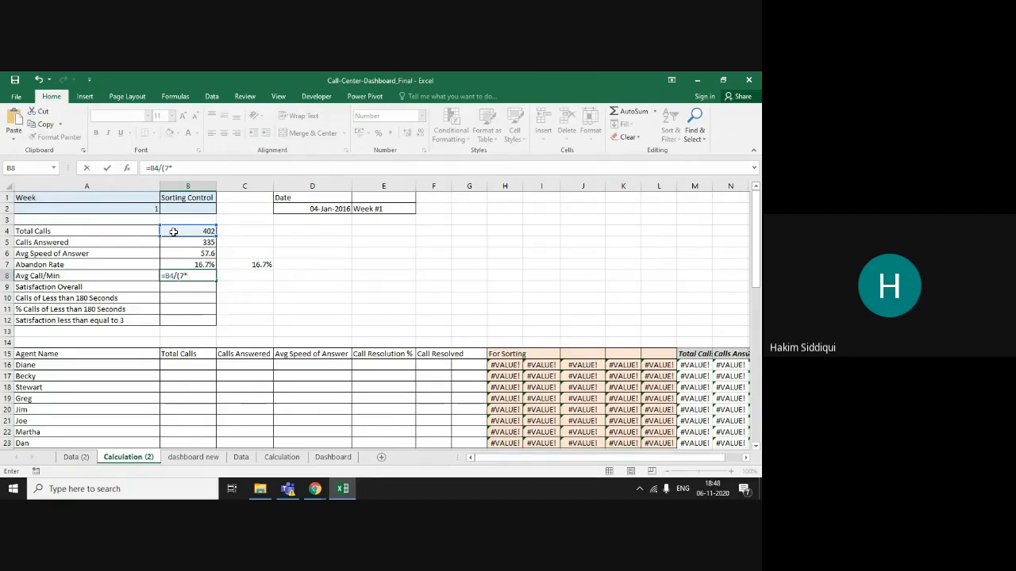
pyautogui.write('9*60)')
pyautogui.press('Return')
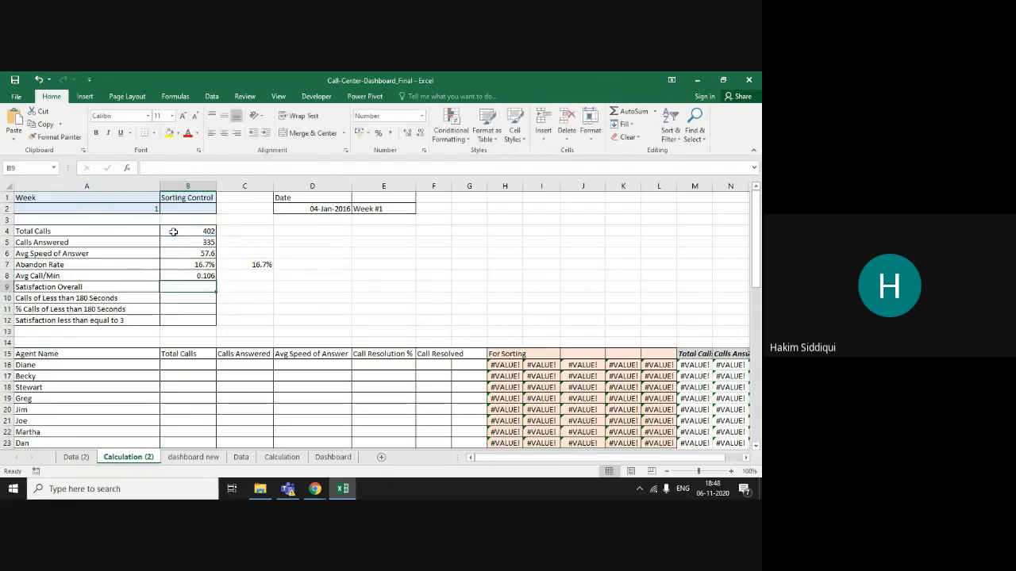
# Inspect the Avg Call/Min formula in B8, including its divisor, and close the cell without changing it.
pyautogui.press('Up')
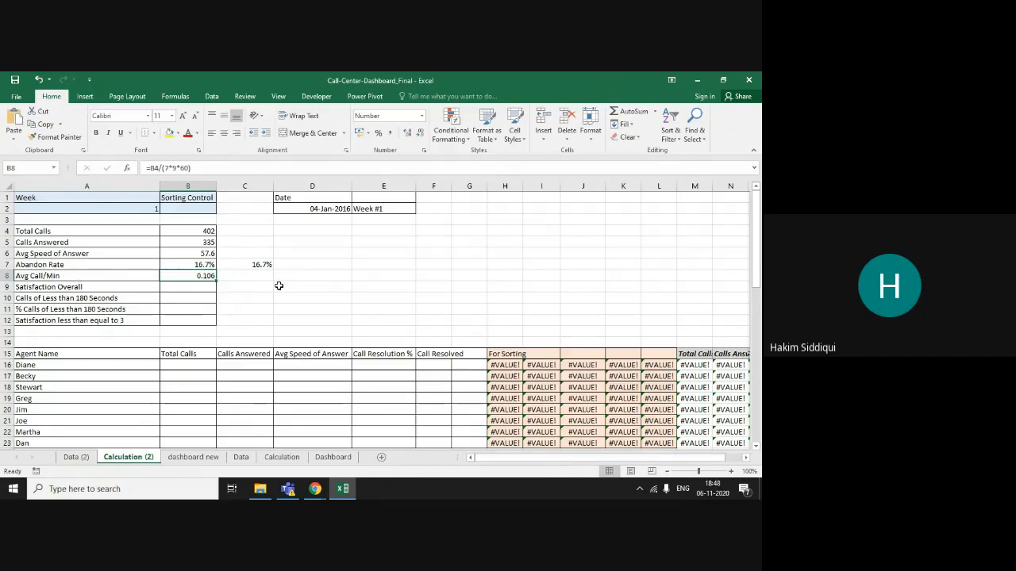
pyautogui.click(180, 169)
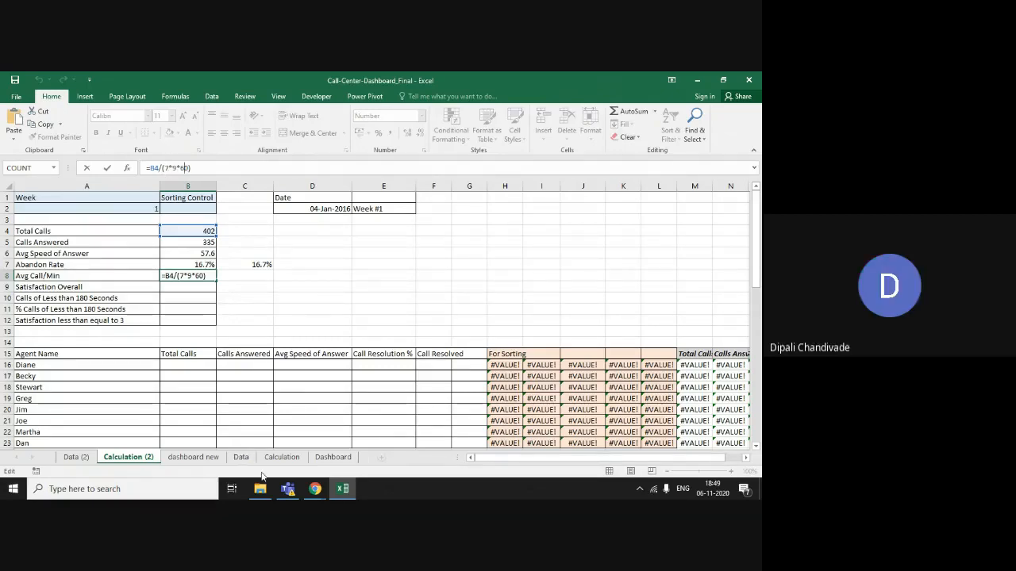
pyautogui.press('Return')
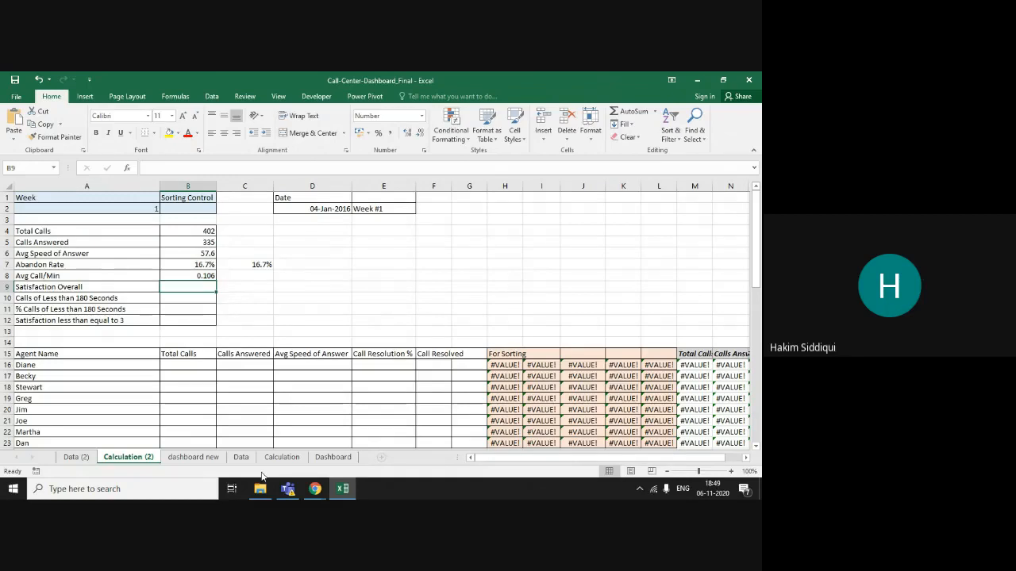
# Show the Data (2) sheet, switch to the Google Meet call in Chrome and stop presenting the screen.
pyautogui.click(76, 458)
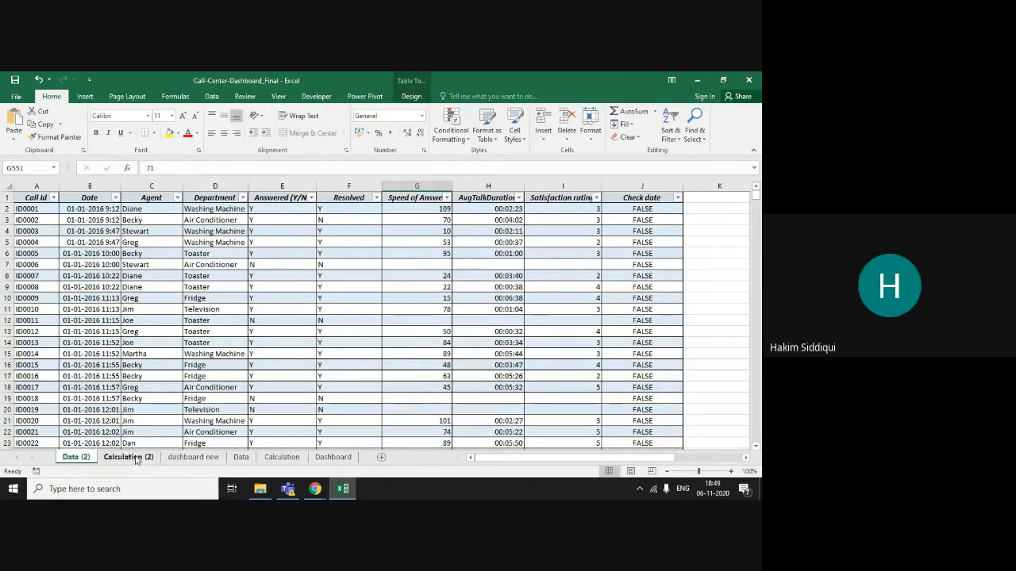
pyautogui.moveTo(315, 488)
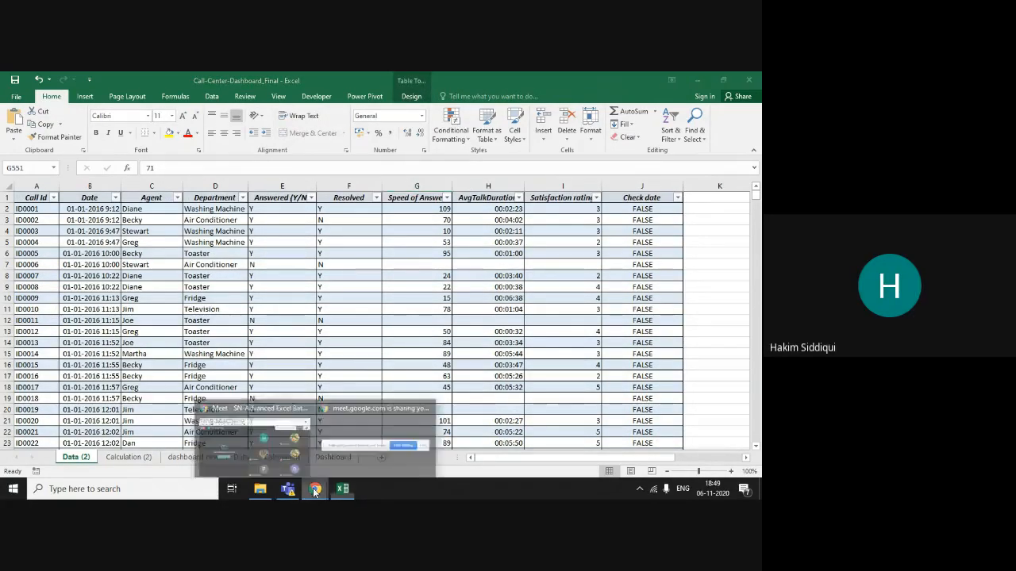
pyautogui.click(272, 460)
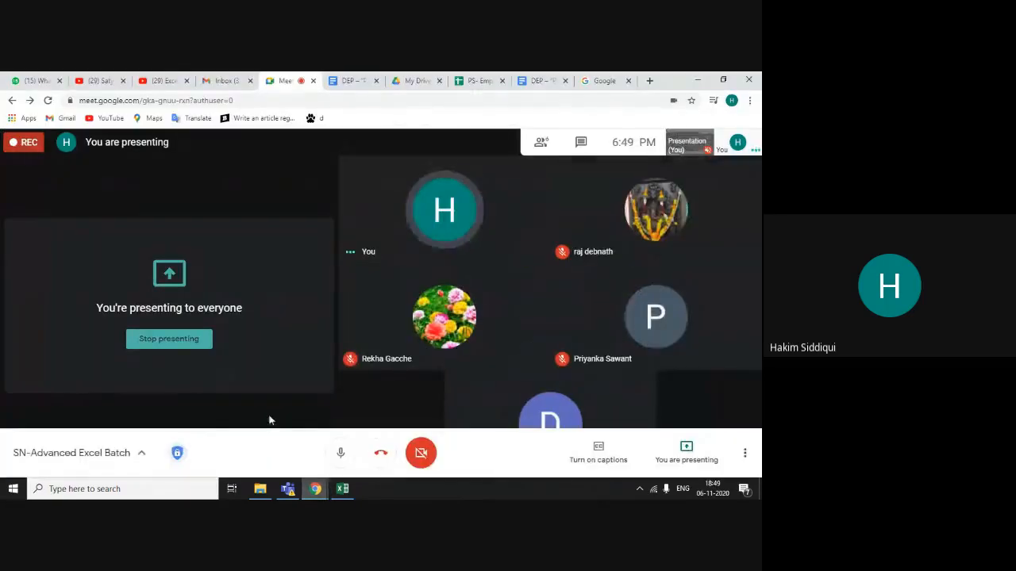
pyautogui.click(178, 339)
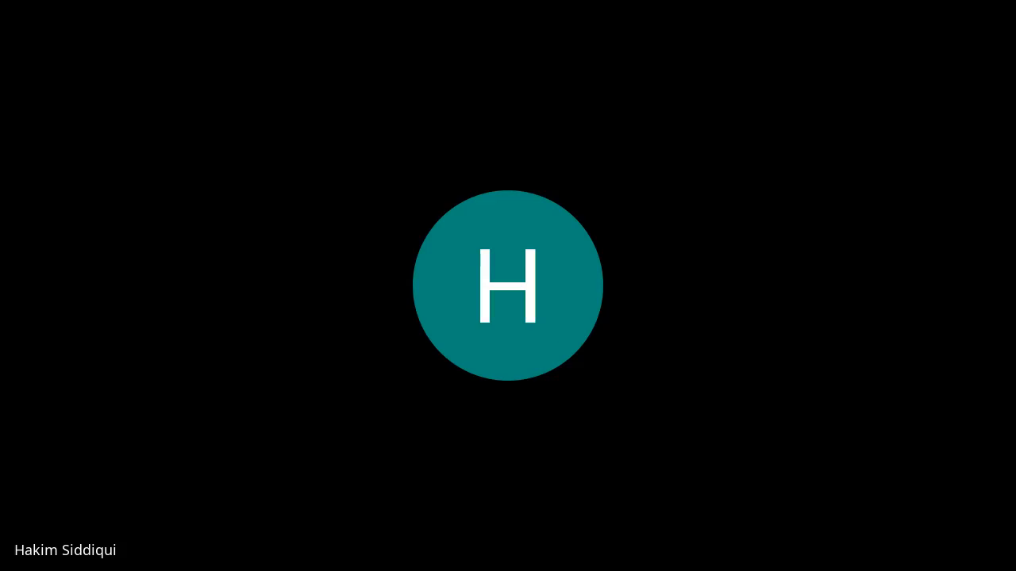